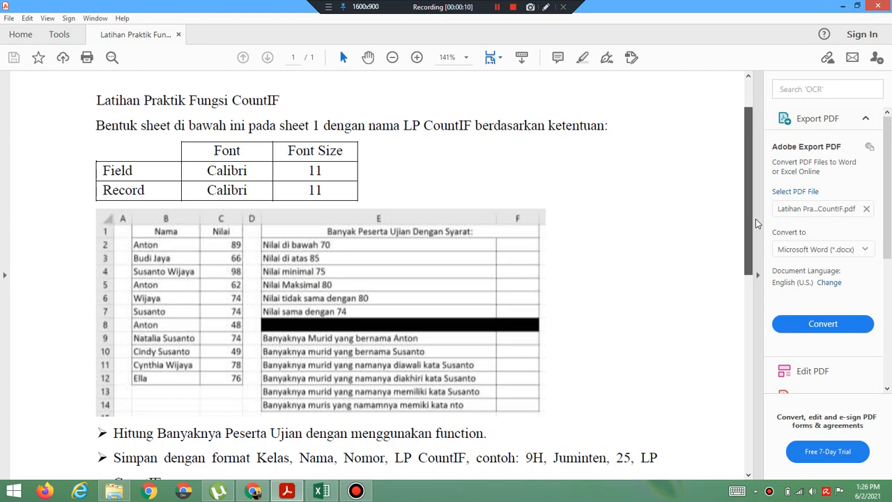
# Step: Switch from the exercise PDF to the Excel workbook and rename Sheet1 as LP CountIF
pyautogui.moveTo(757, 223); pyautogui.dragTo(758, 230)
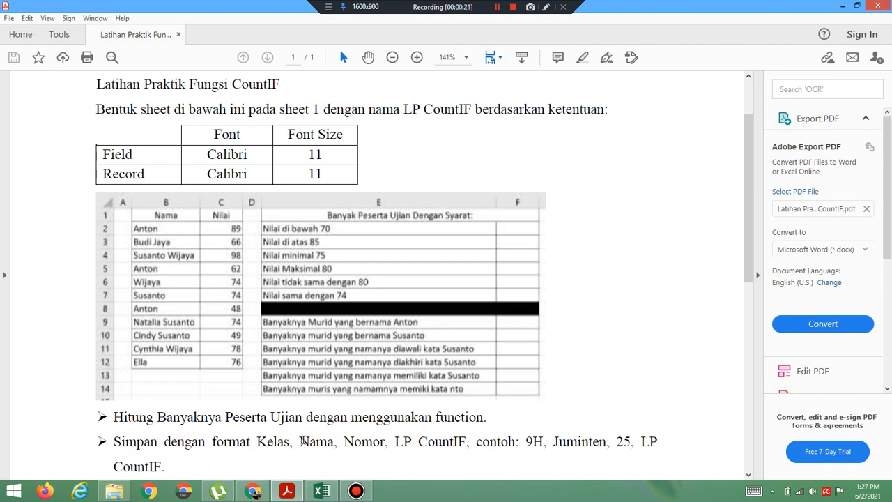
pyautogui.click(321, 491)
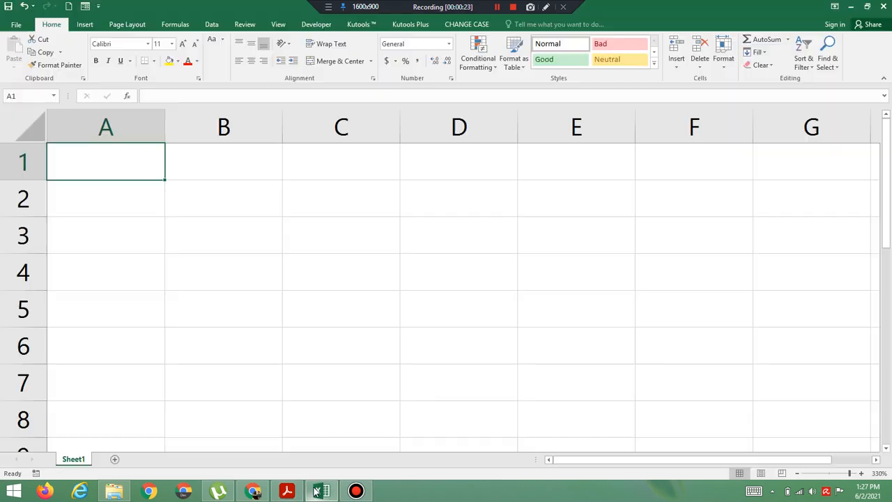
pyautogui.rightClick(81, 461)
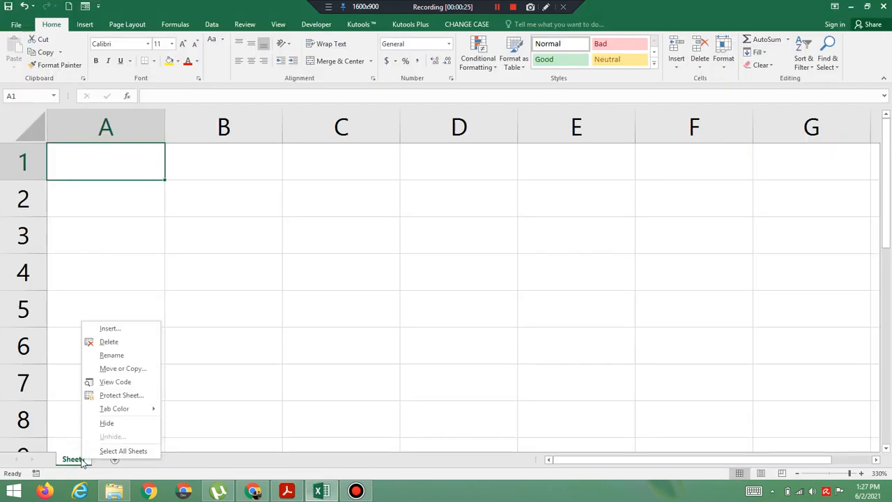
pyautogui.click(135, 359)
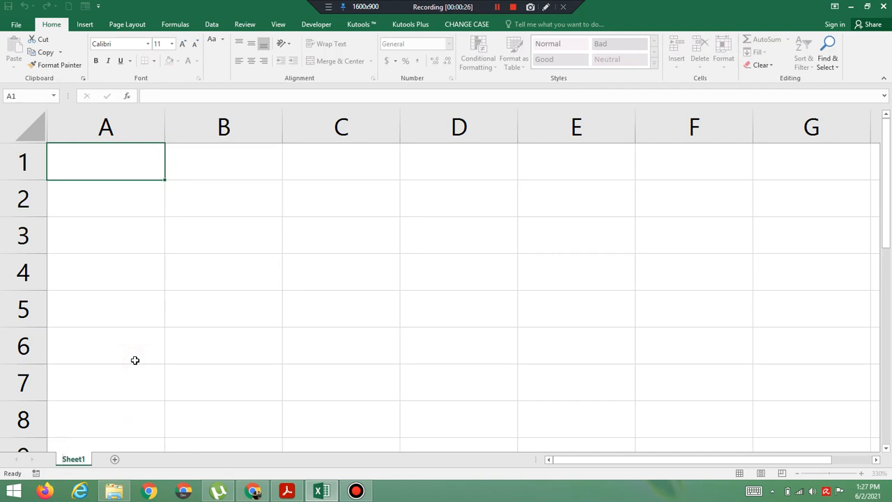
pyautogui.write('LP CountIF')
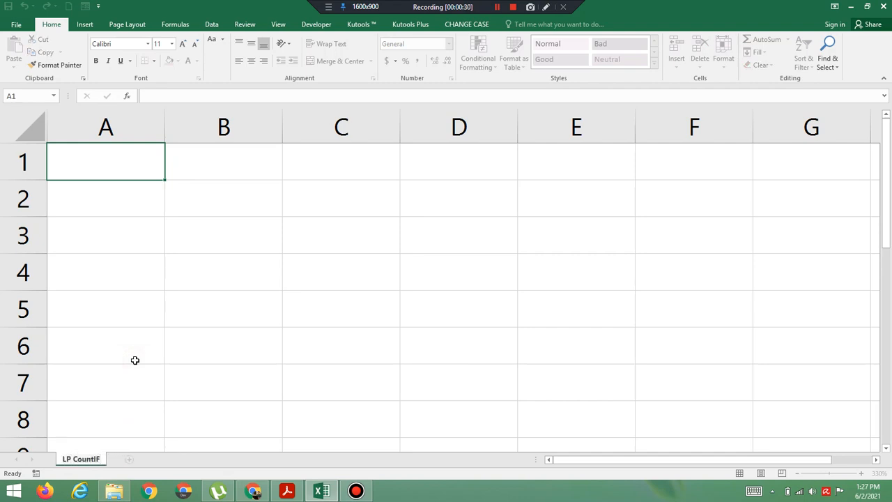
pyautogui.press('Return')
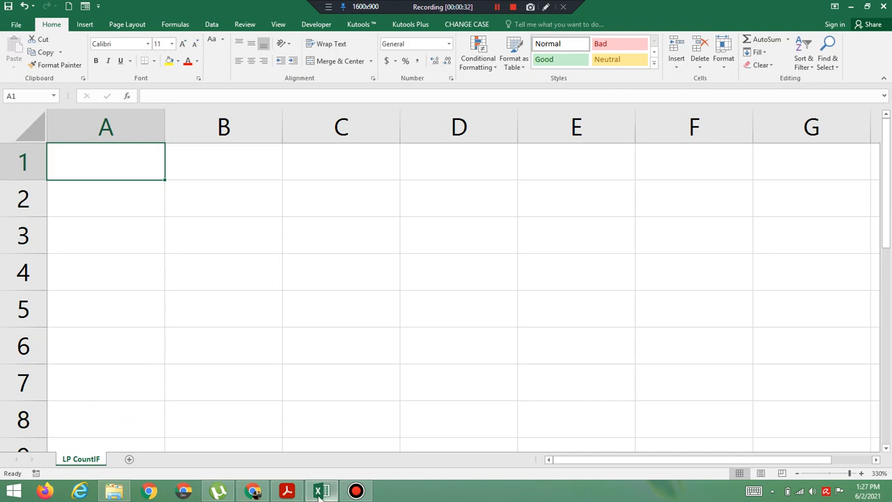
# Step: Check the font requirements and table layout in the exercise PDF, and narrow column A in Excel to match
pyautogui.click(287, 491)
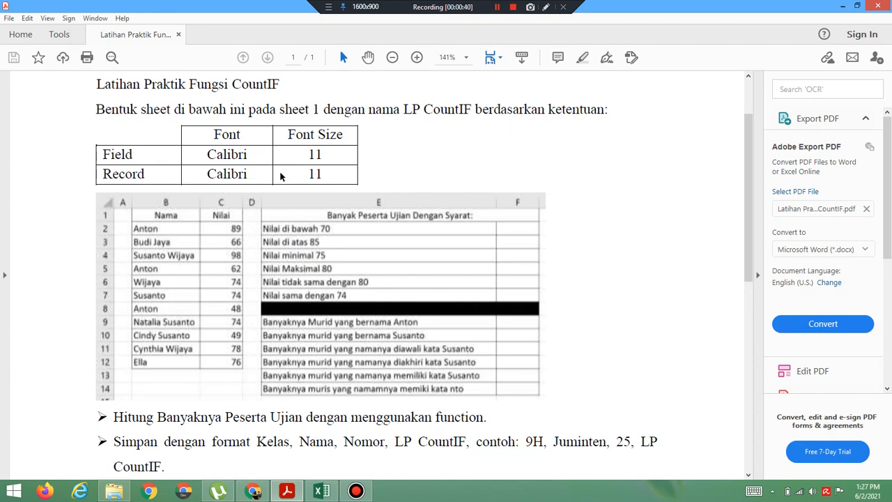
pyautogui.rightClick(320, 486)
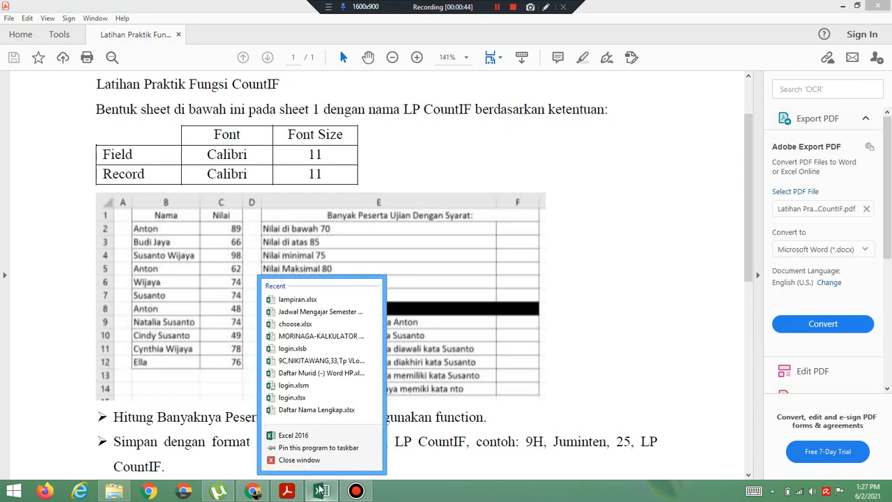
pyautogui.click(319, 490)
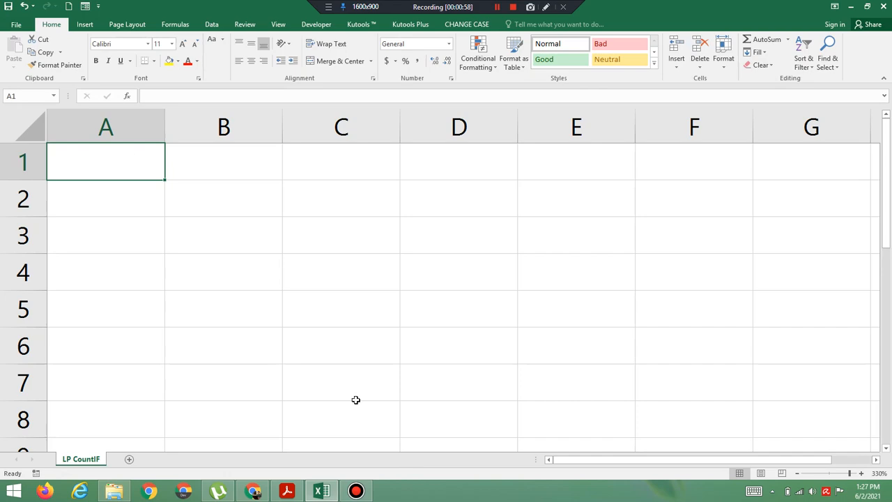
pyautogui.rightClick(284, 492)
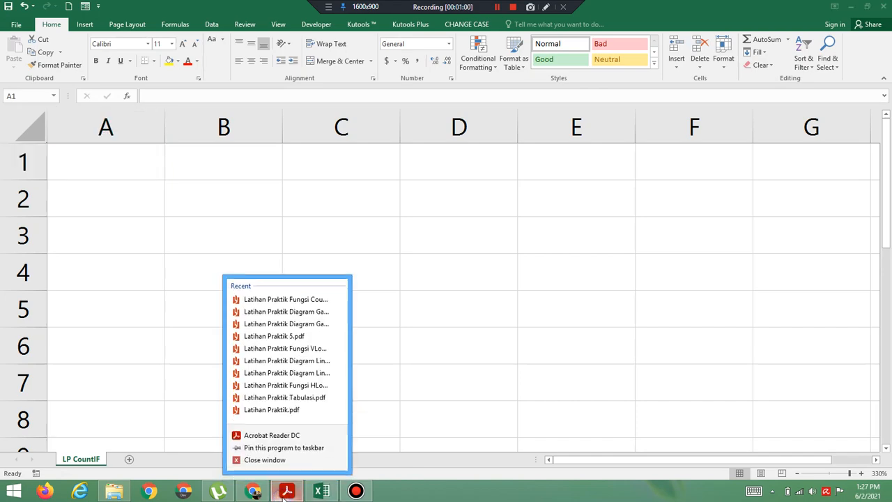
pyautogui.click(282, 495)
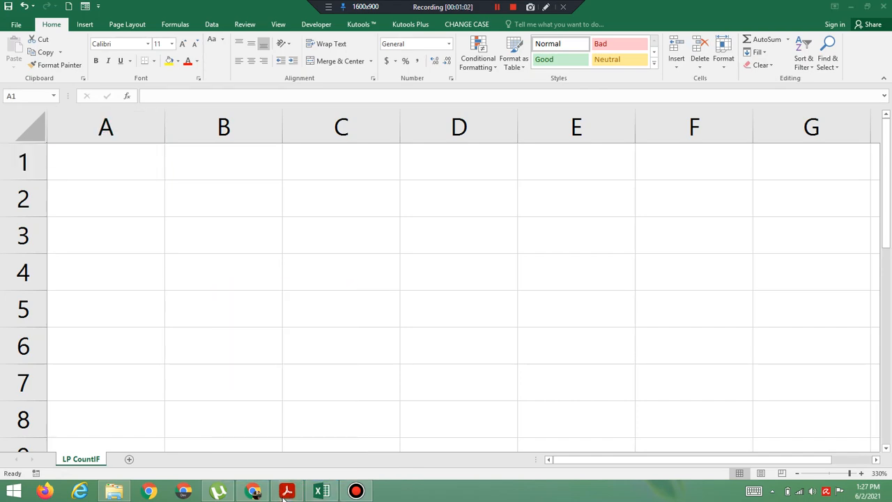
pyautogui.click(283, 494)
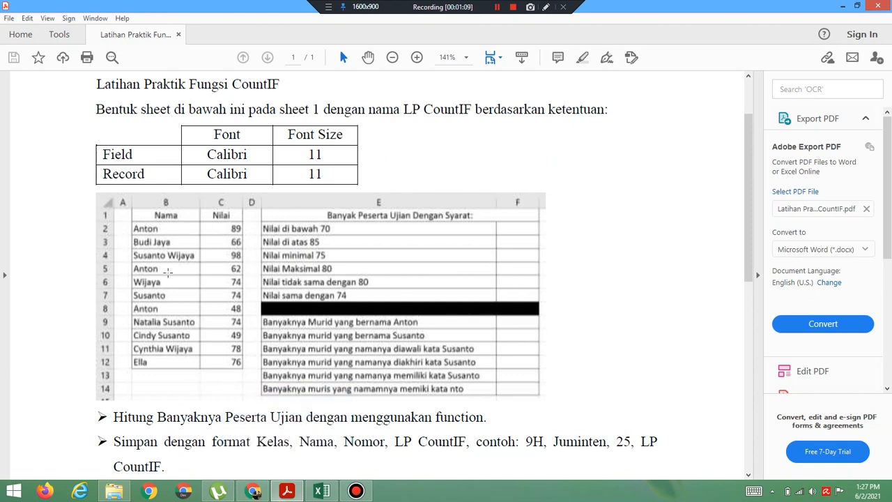
pyautogui.click(321, 491)
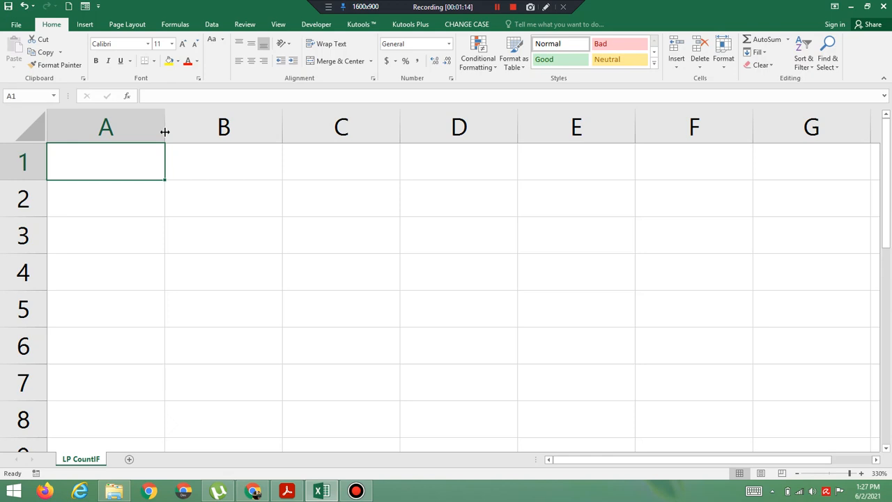
pyautogui.moveTo(165, 131); pyautogui.dragTo(81, 130)
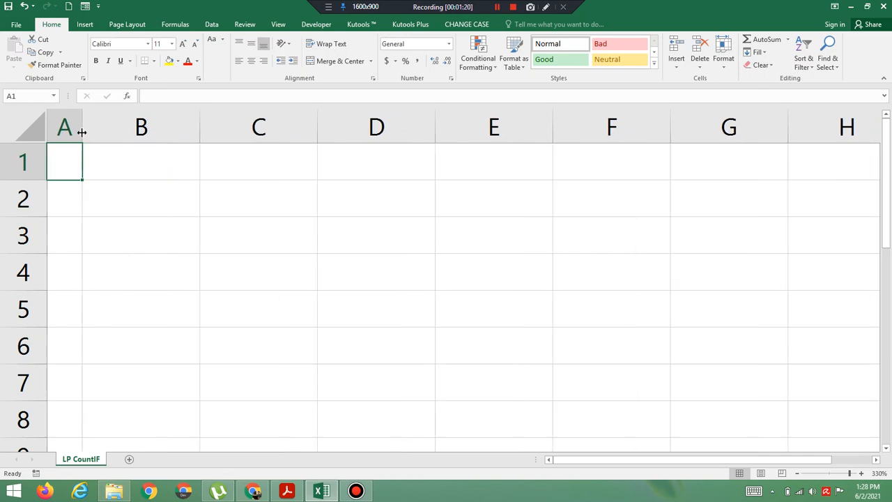
# Step: Enter the headers Nama in B1 and Nilai in C1 of the Excel sheet, following the exercise PDF
pyautogui.click(167, 166)
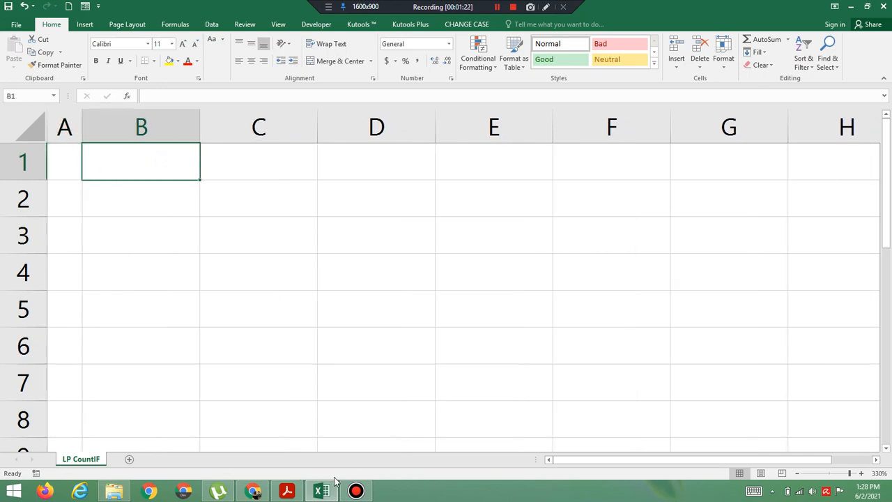
pyautogui.click(287, 492)
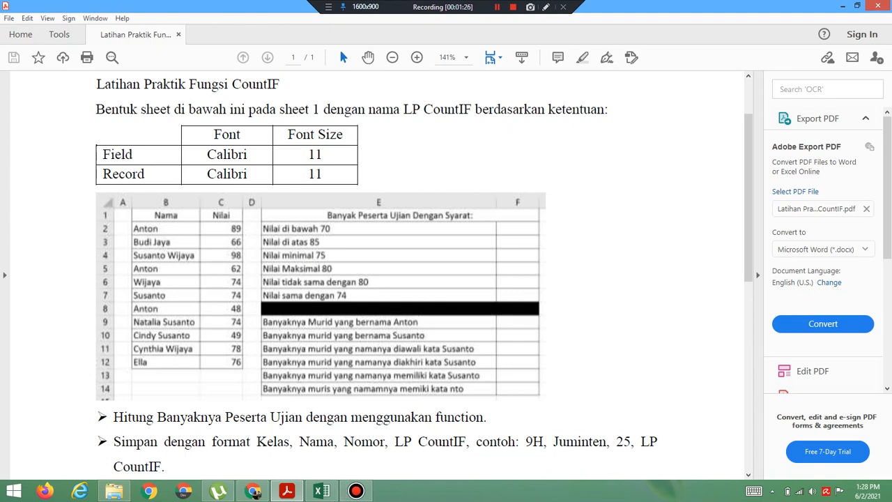
pyautogui.click(322, 492)
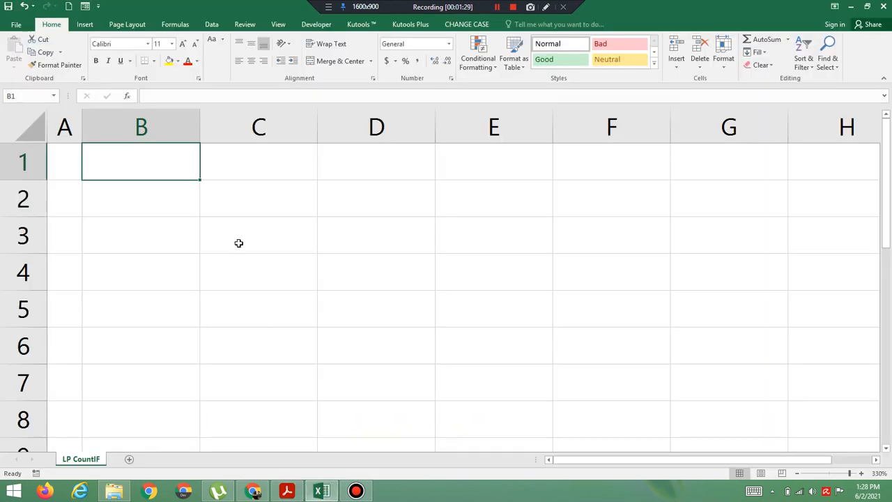
pyautogui.write('Nama')
pyautogui.press('Tab')
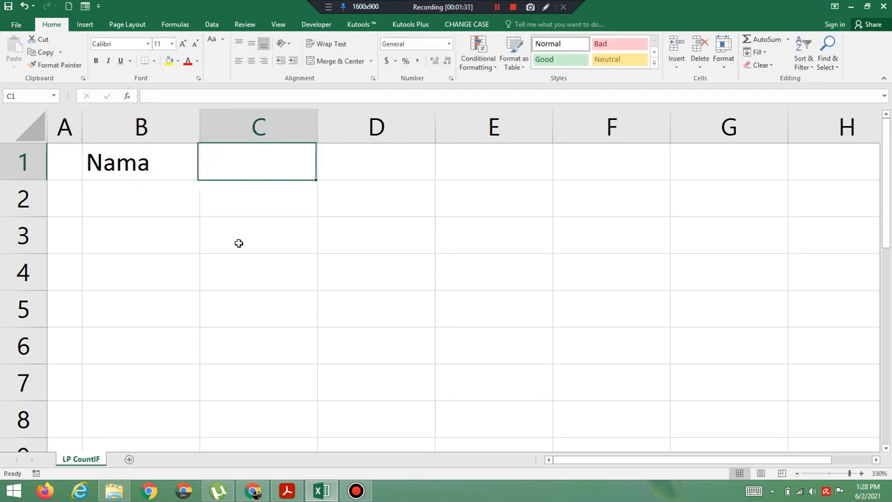
pyautogui.write('Nilai')
pyautogui.press('Return')
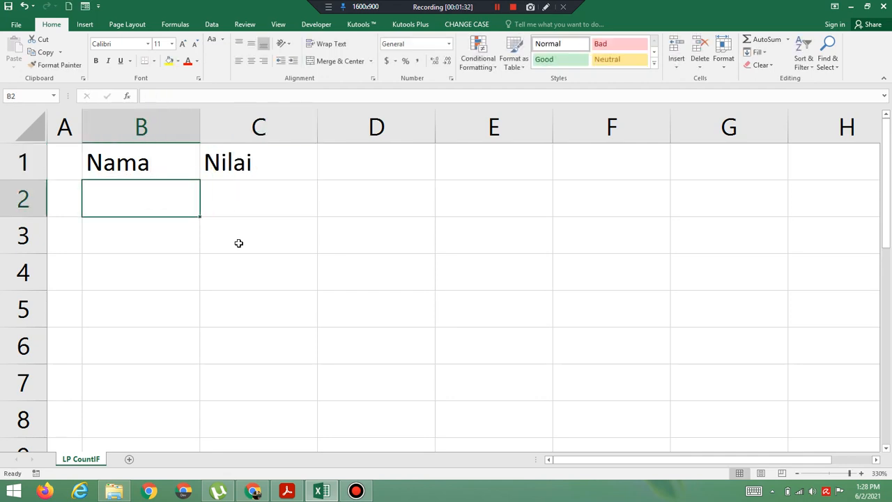
# Step: Compare the headers with the exercise PDF and center B1:C1 horizontally in Excel
pyautogui.click(286, 491)
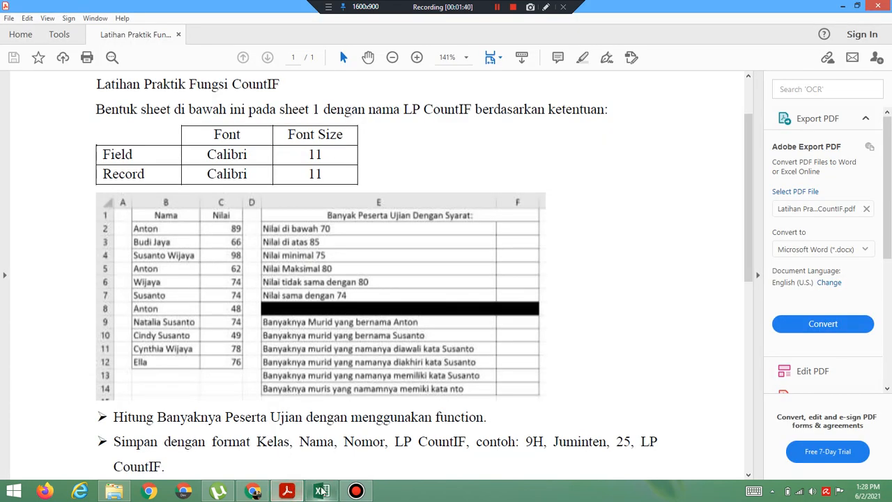
pyautogui.click(321, 492)
pyautogui.moveTo(131, 157); pyautogui.dragTo(257, 170)
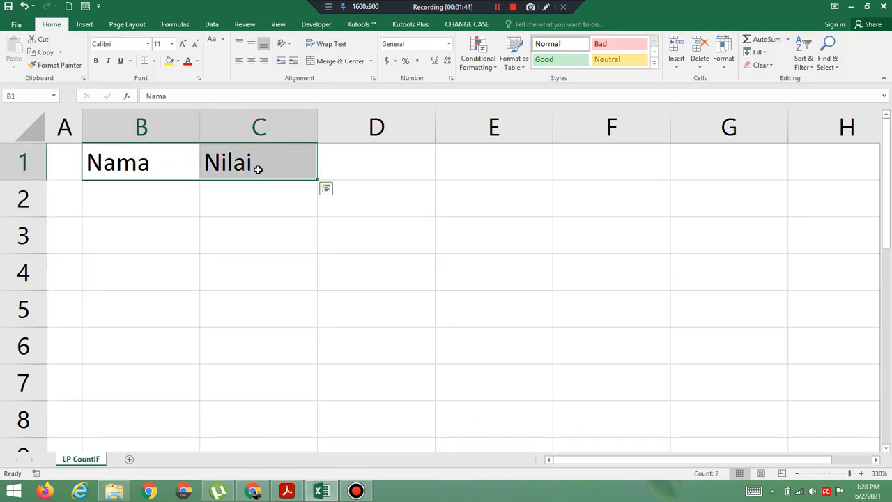
pyautogui.click(249, 61)
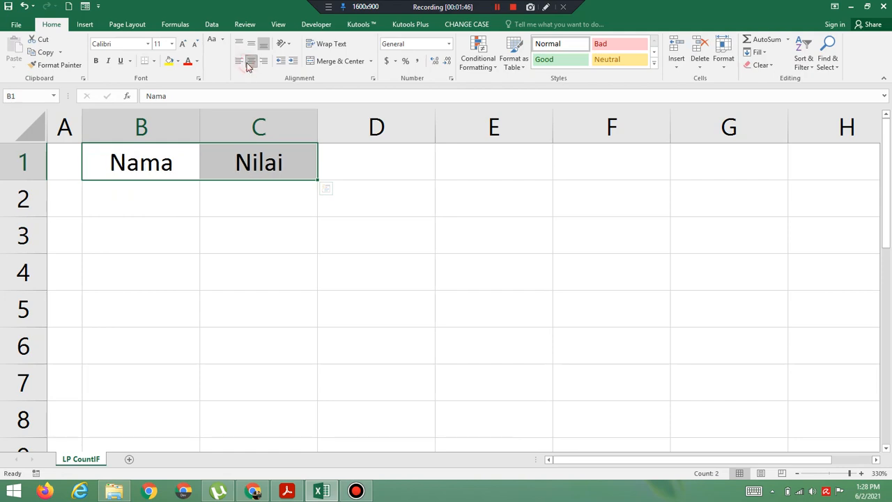
# Step: Fill B2:B4 in Excel with the first three participant names from the PDF's Nama column
pyautogui.click(161, 196)
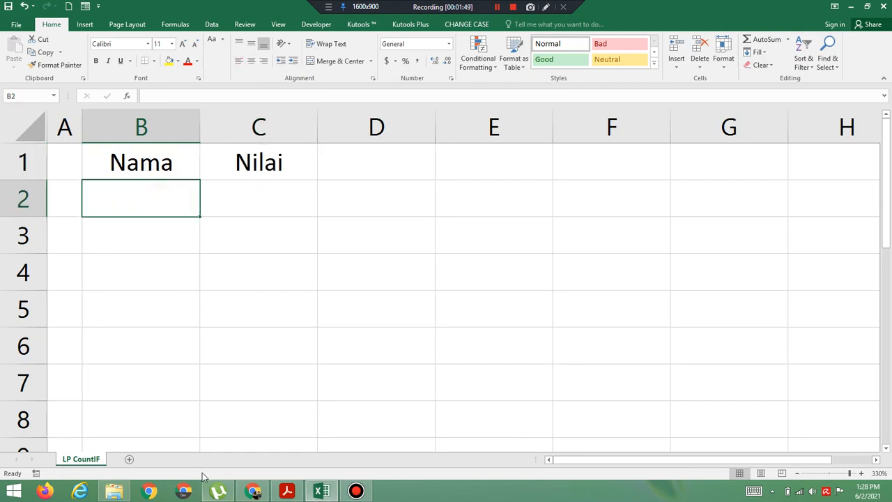
pyautogui.click(320, 491)
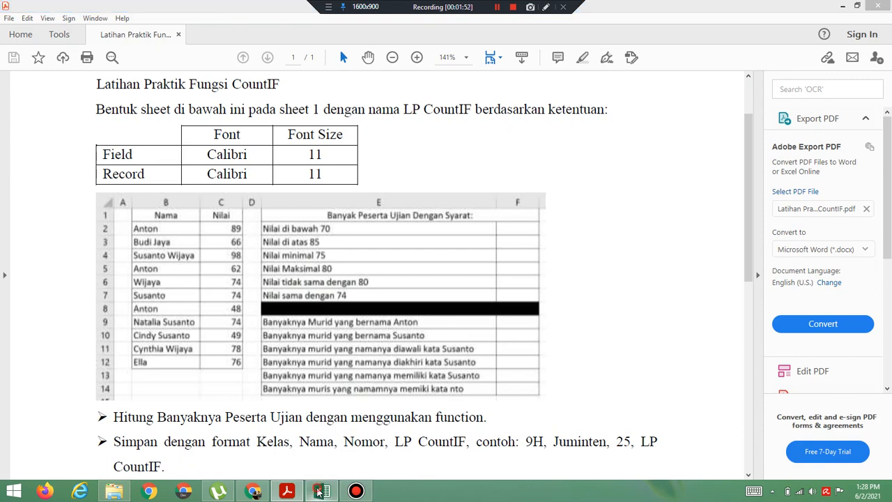
pyautogui.click(319, 492)
pyautogui.click(161, 207)
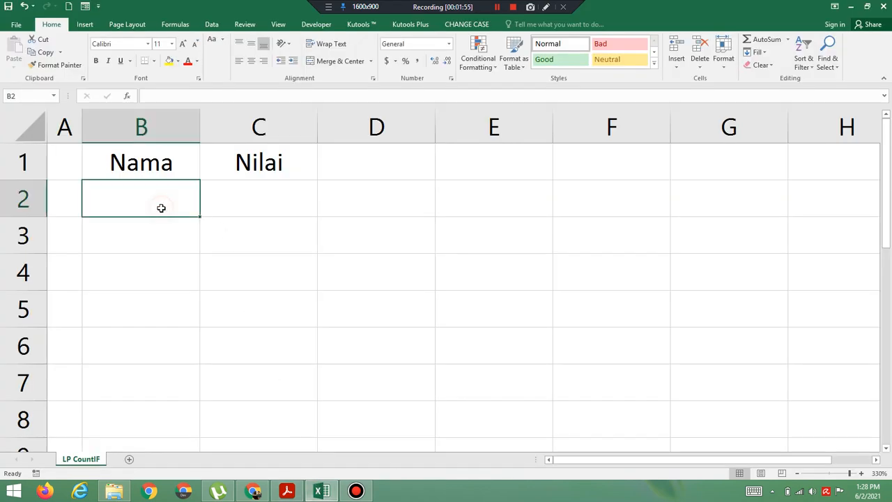
pyautogui.write('Anton')
pyautogui.press('Return')
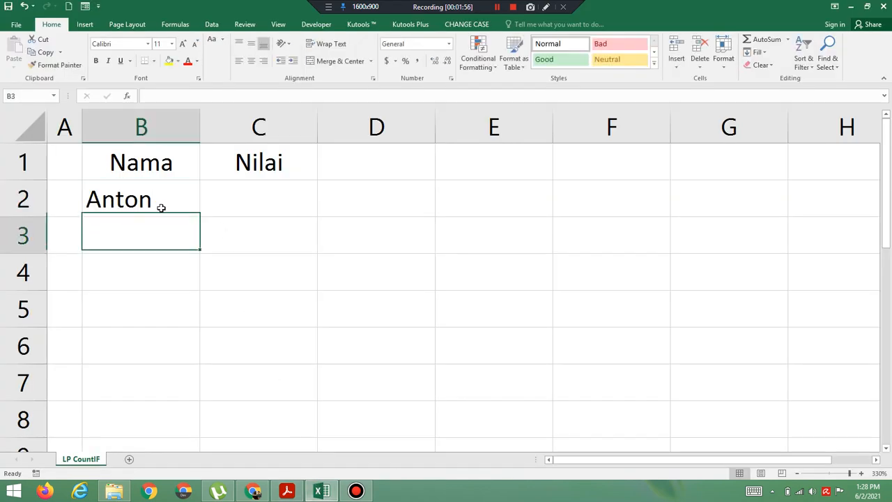
pyautogui.write('Budi Jaya')
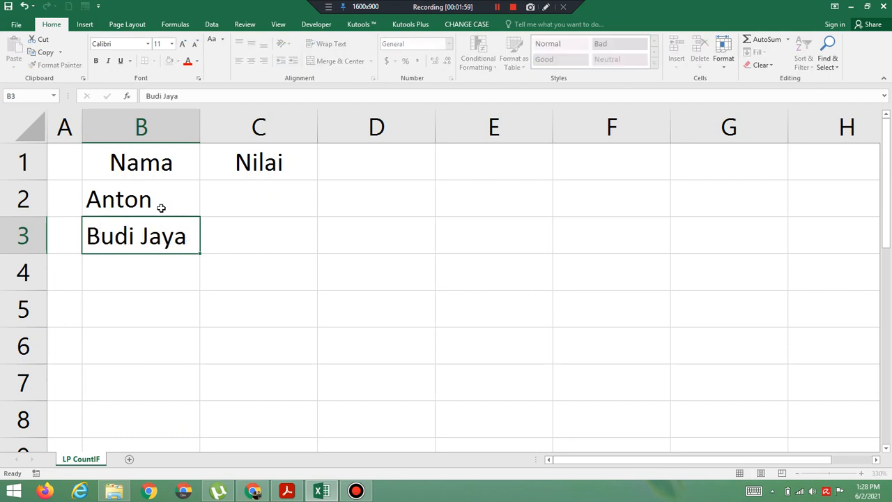
pyautogui.press('Return')
pyautogui.write('Sus')
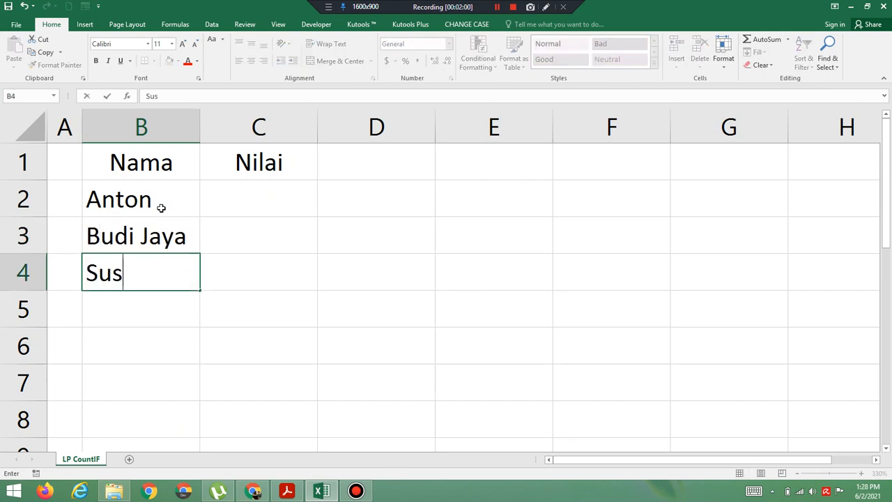
pyautogui.write('anto Wijaya')
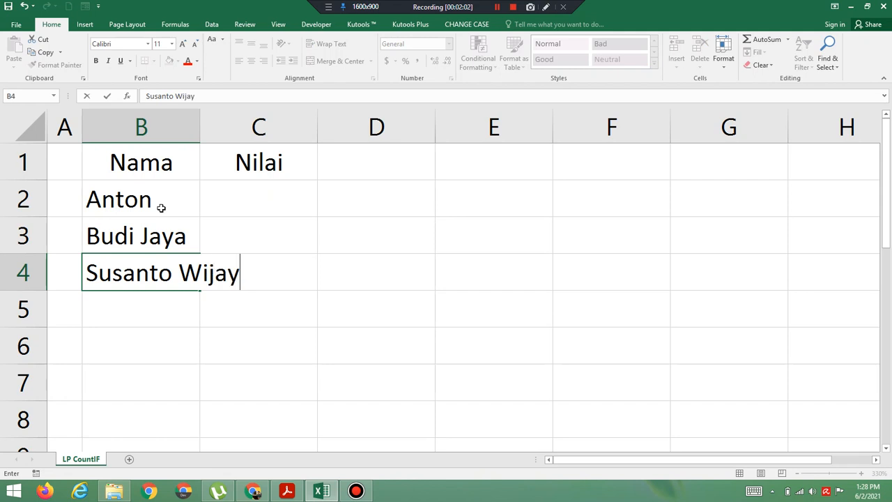
pyautogui.hotkey('ctrl', 'Return')
pyautogui.press('Return')
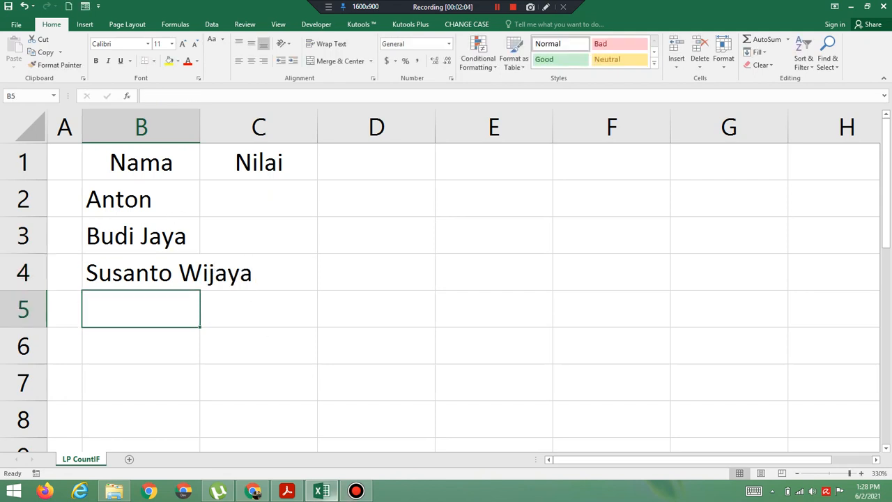
# Step: Check the exercise PDF and fill B5:B7 in Excel with the fourth to sixth participant names from its Nama column
pyautogui.click(288, 492)
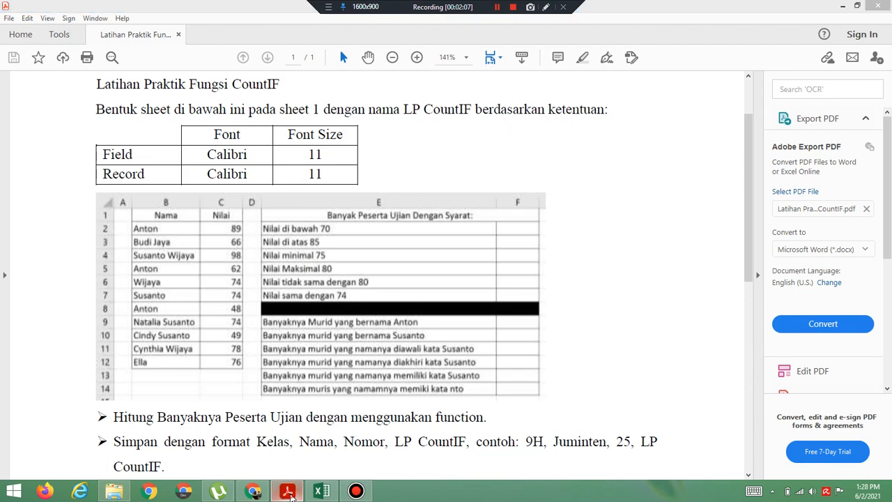
pyautogui.click(288, 492)
pyautogui.click(116, 297)
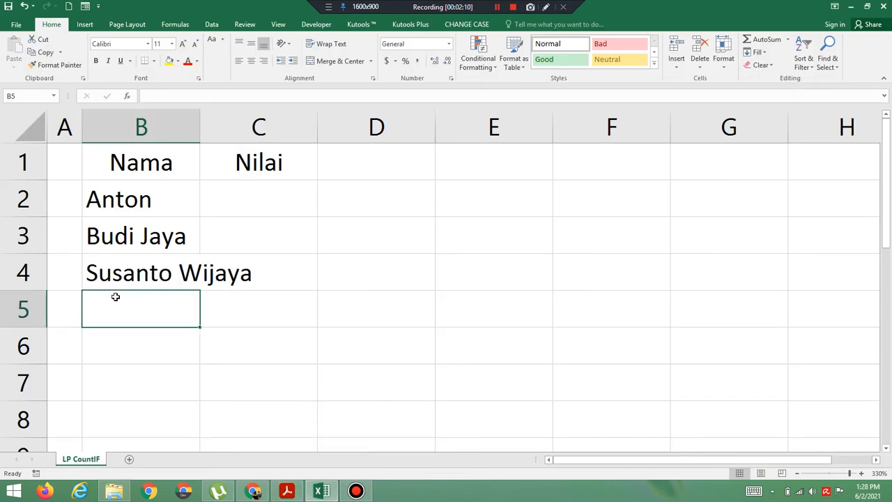
pyautogui.write('Anton')
pyautogui.press('Return')
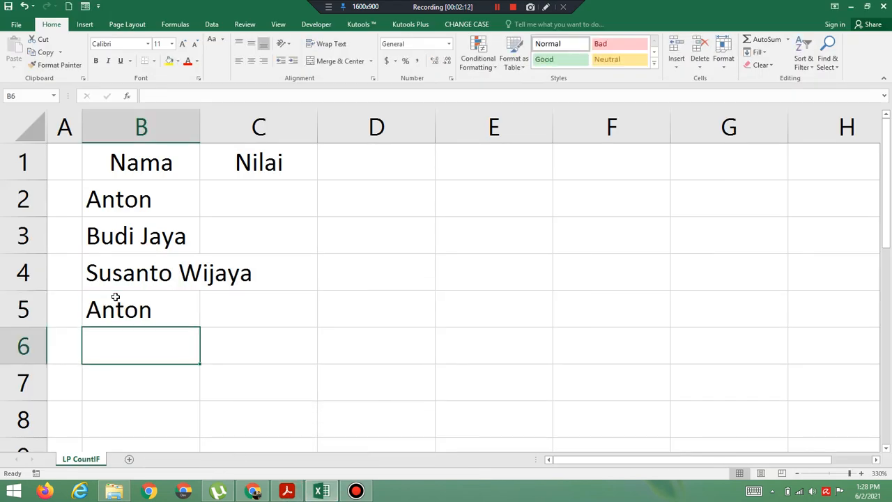
pyautogui.write('Wijaya')
pyautogui.press('Return')
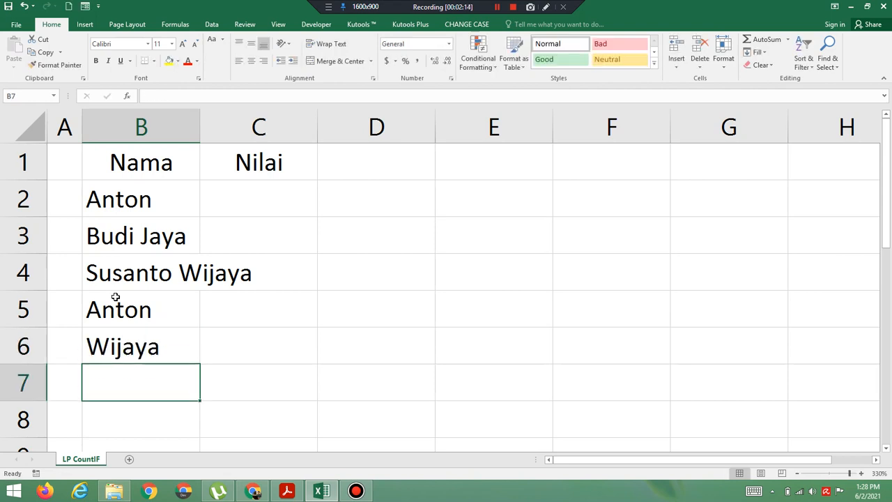
pyautogui.write('Susant')
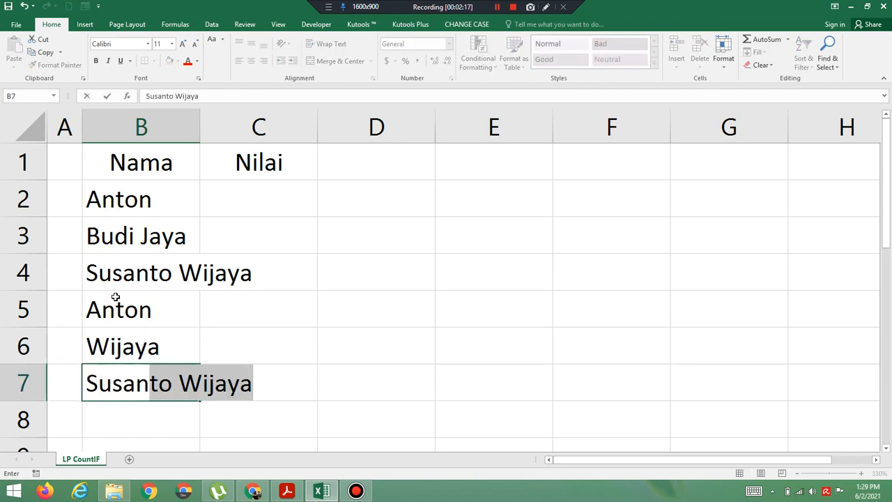
pyautogui.press('BackSpace')
pyautogui.write('to')
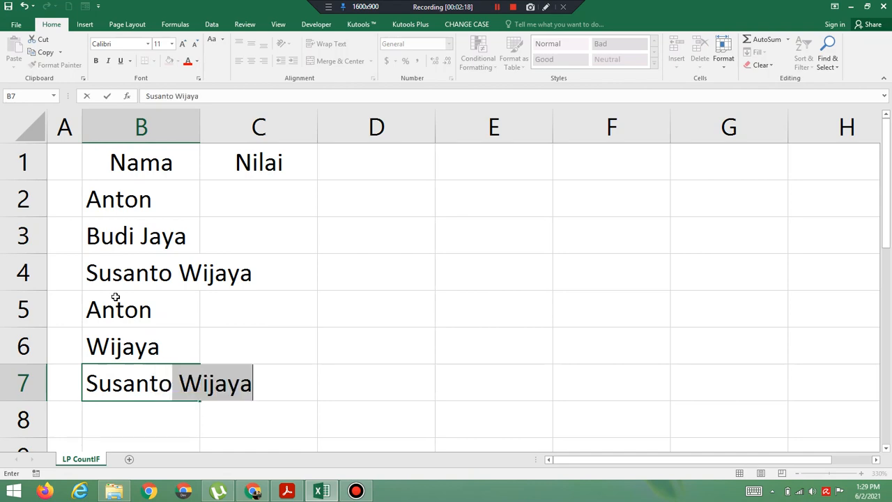
pyautogui.press('BackSpace')
pyautogui.press('Return')
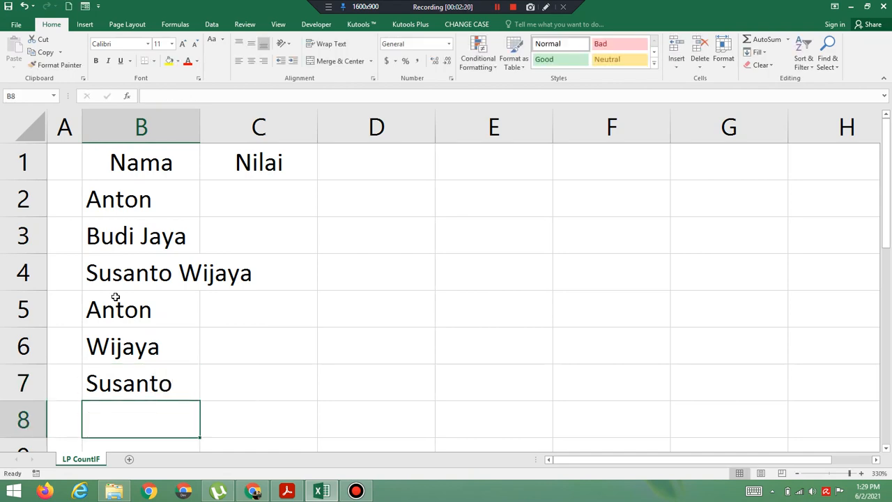
# Step: Check the exercise PDF again and enter the seventh and eighth participant names in B8:B9 of the Excel sheet
pyautogui.click(299, 494)
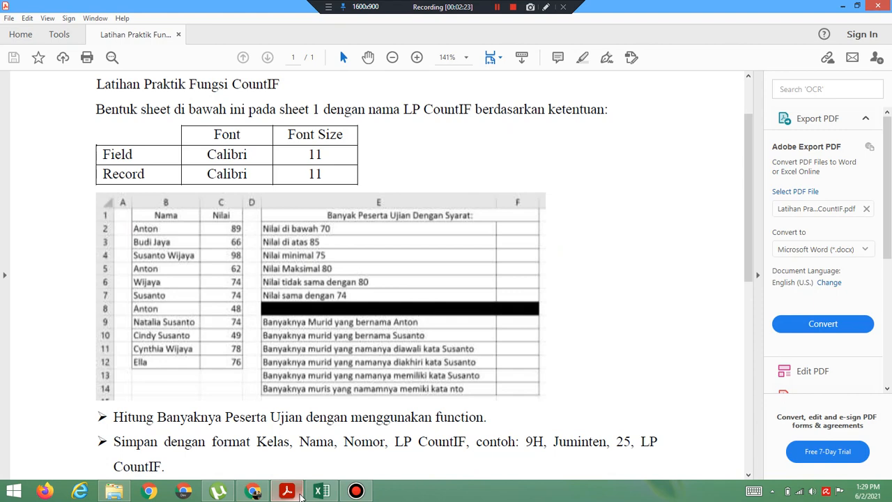
pyautogui.click(300, 494)
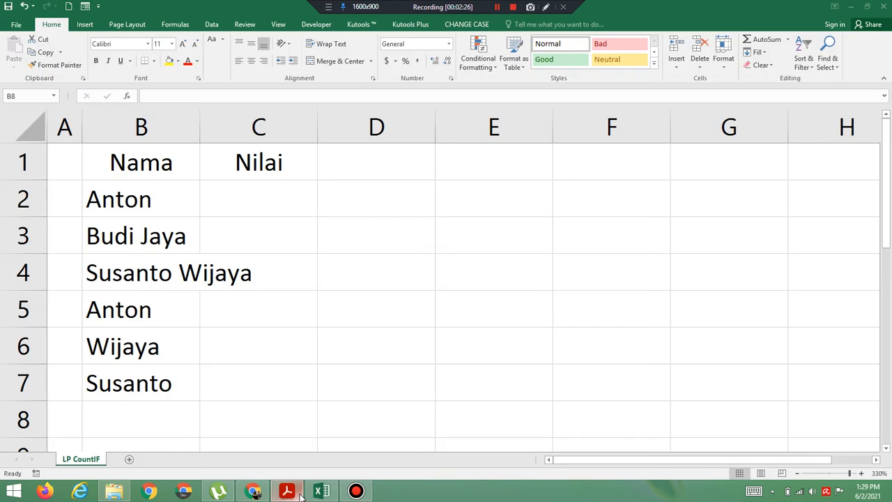
pyautogui.click(153, 421)
pyautogui.write('Anton')
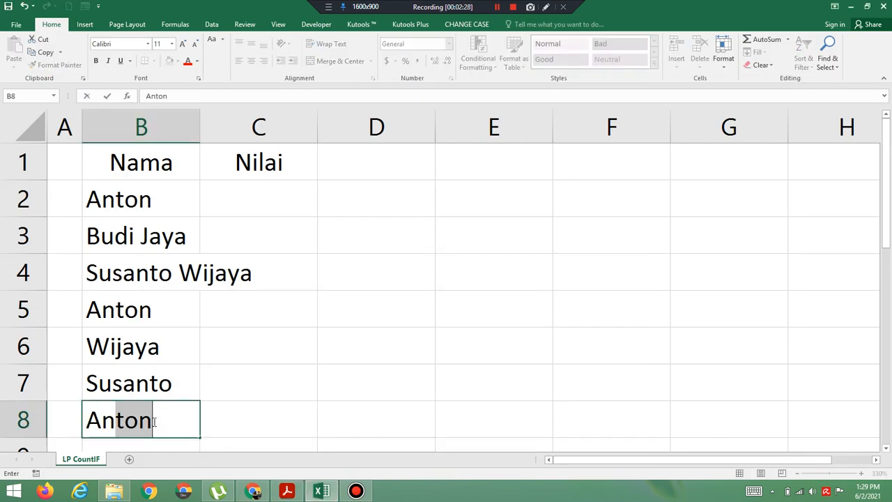
pyautogui.press('Return')
pyautogui.write('Natalis')
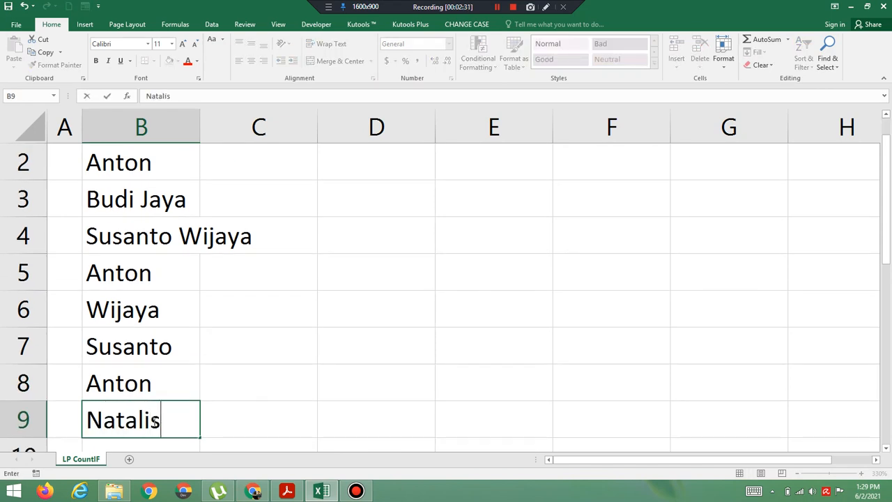
pyautogui.press('BackSpace')
pyautogui.write('a Susanto')
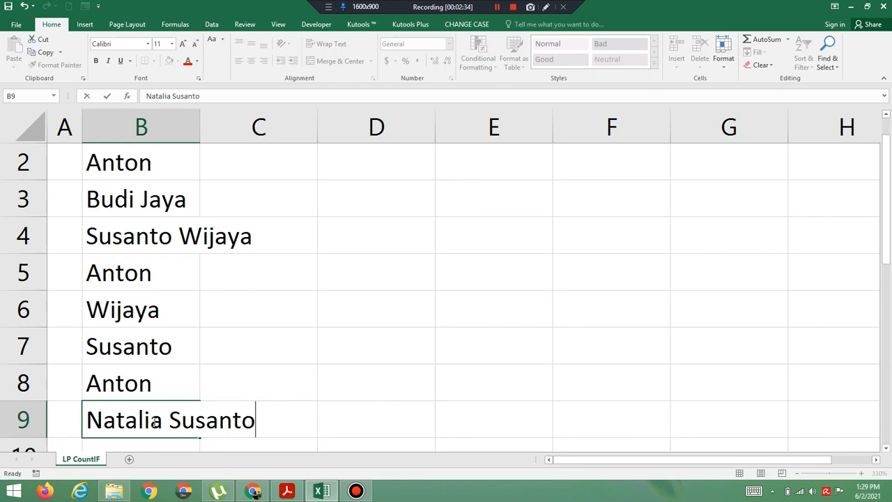
pyautogui.press('Return')
# Step: Complete the Nama column in Excel by entering the PDF's last three participant names in B10:B12
pyautogui.click(291, 493)
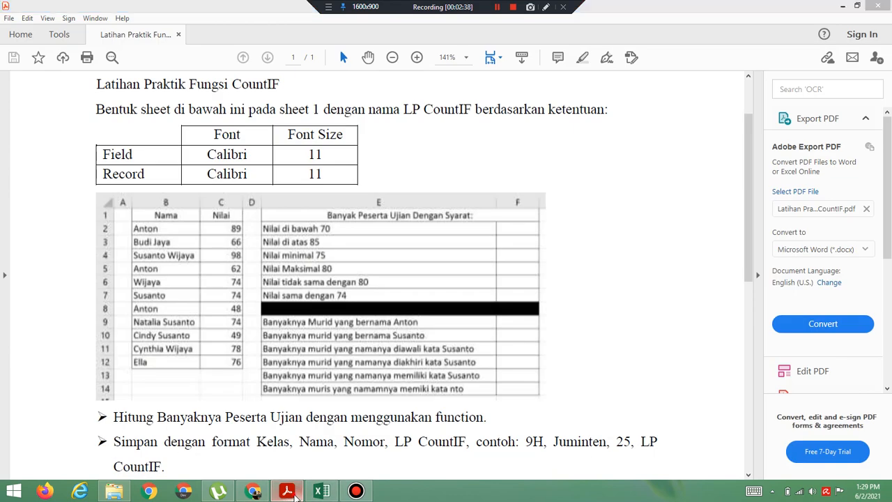
pyautogui.click(296, 494)
pyautogui.click(103, 411)
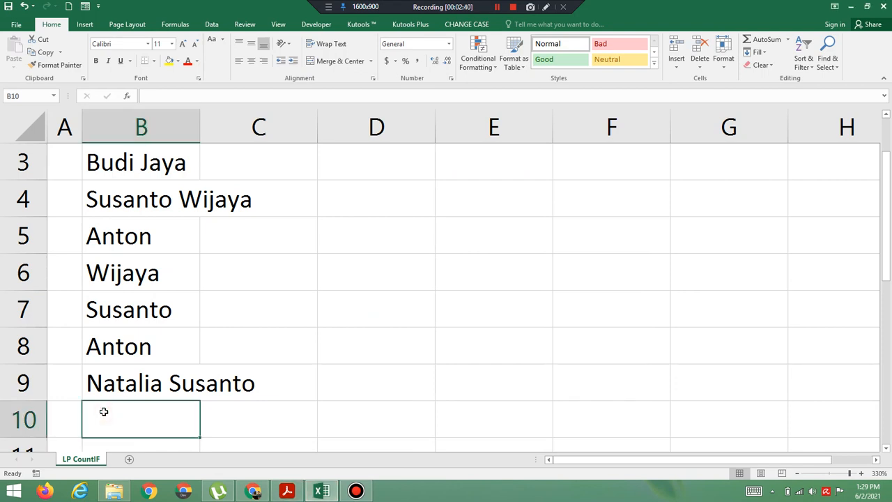
pyautogui.write('Cindy Susanto')
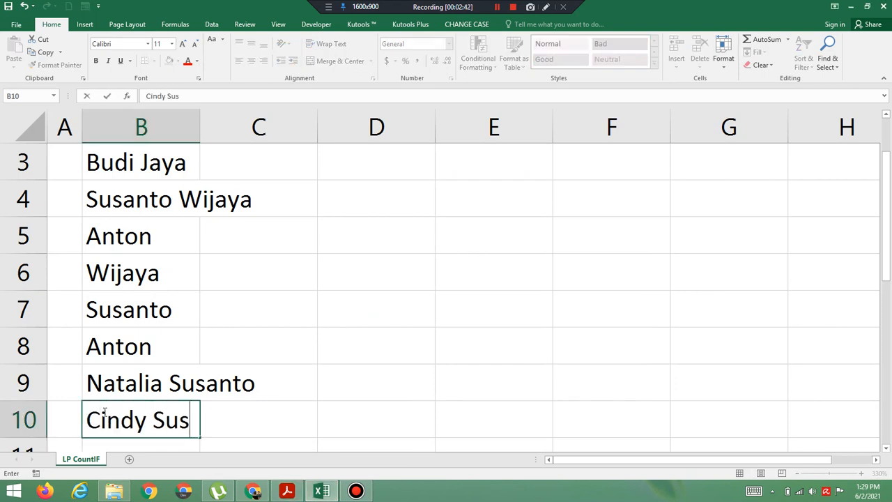
pyautogui.press('Return')
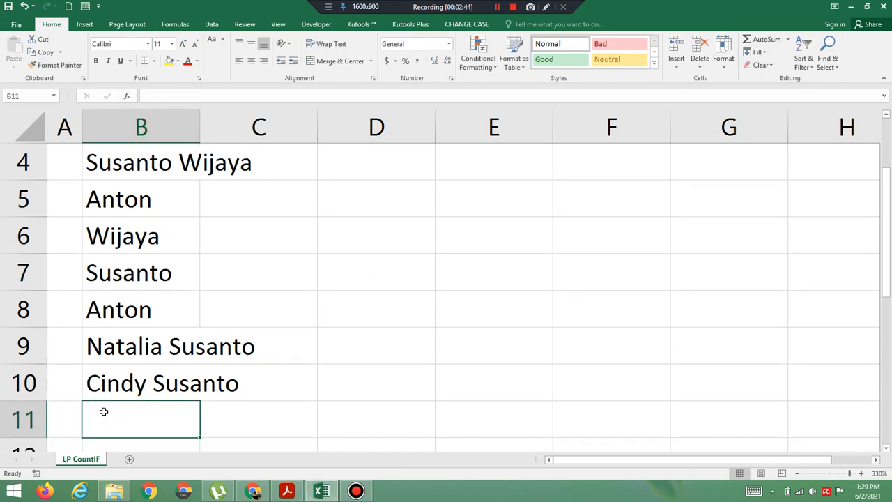
pyautogui.write('Cynthia ')
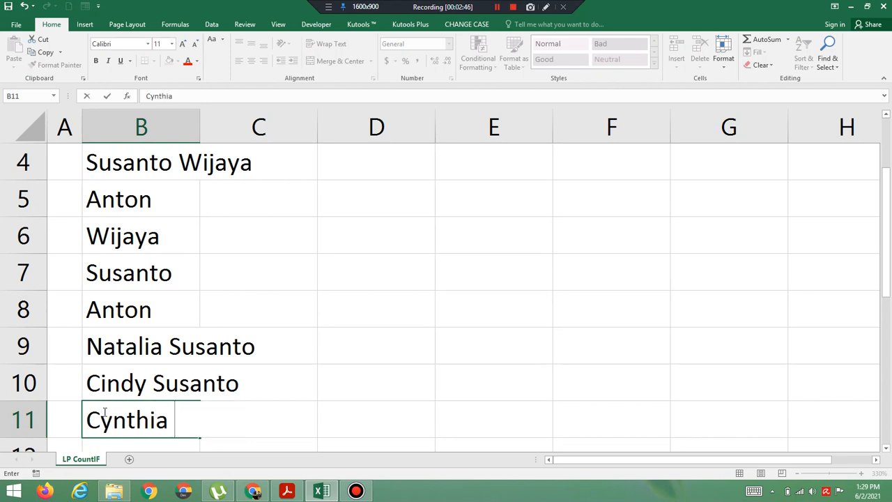
pyautogui.write('Wijaya')
pyautogui.press('Return')
pyautogui.write('E')
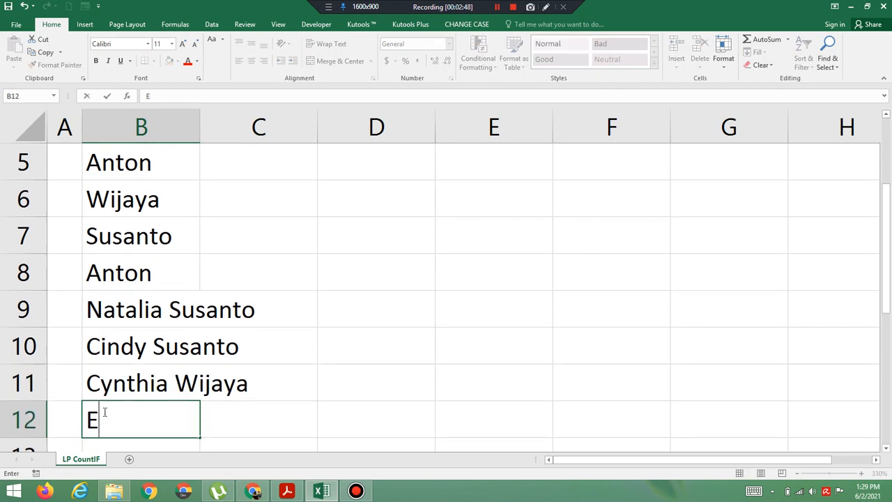
pyautogui.write('lla')
pyautogui.press('Return')
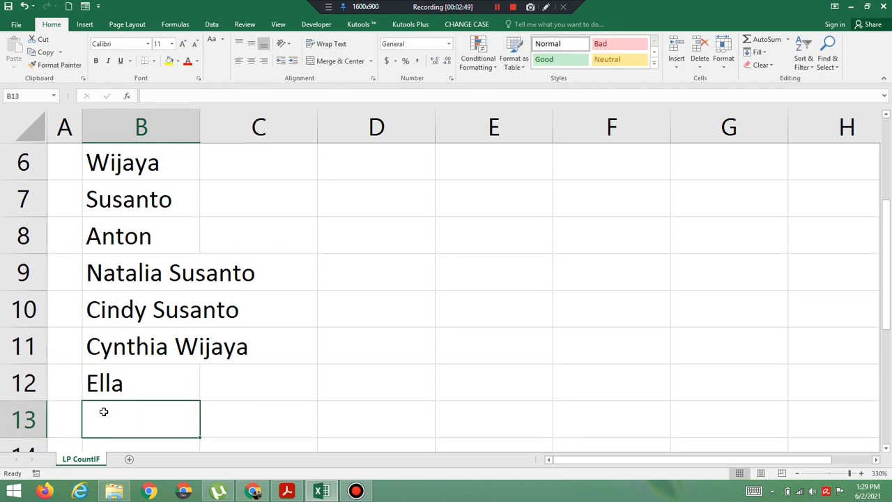
# Step: Look up the Nilai scores in the exercise PDF and enter 89, 66 and 98 in C2:C4 of the Excel sheet
pyautogui.click(286, 491)
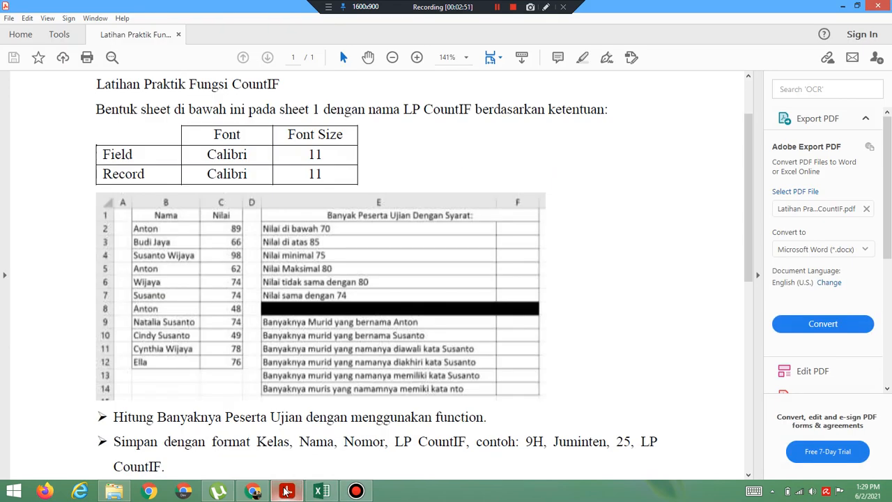
pyautogui.click(321, 491)
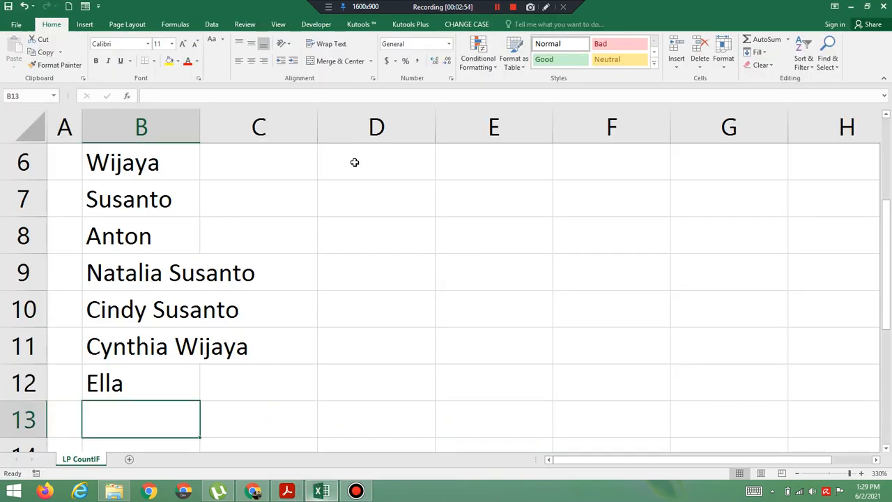
pyautogui.moveTo(887, 322); pyautogui.dragTo(890, 230)
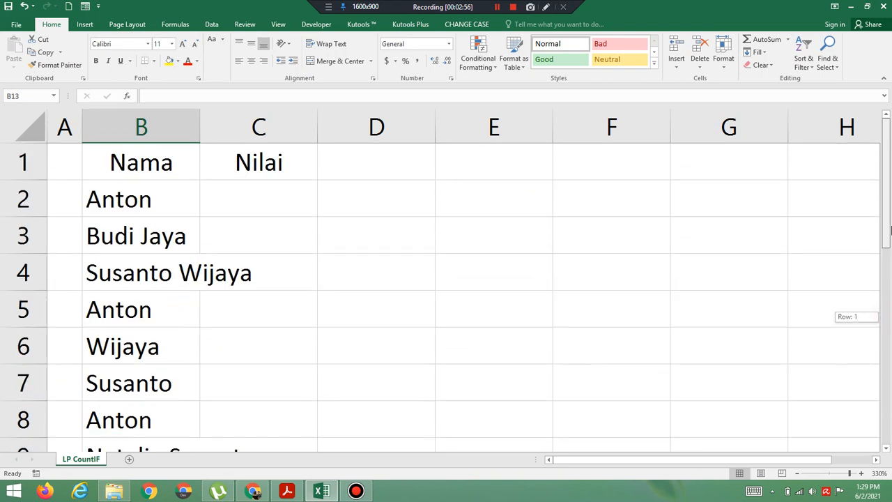
pyautogui.click(286, 202)
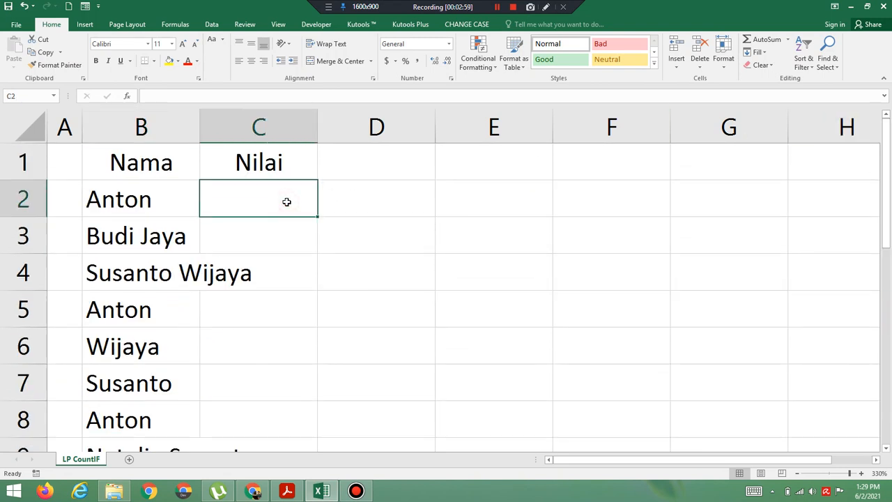
pyautogui.write('89')
pyautogui.press('Return')
pyautogui.write('66')
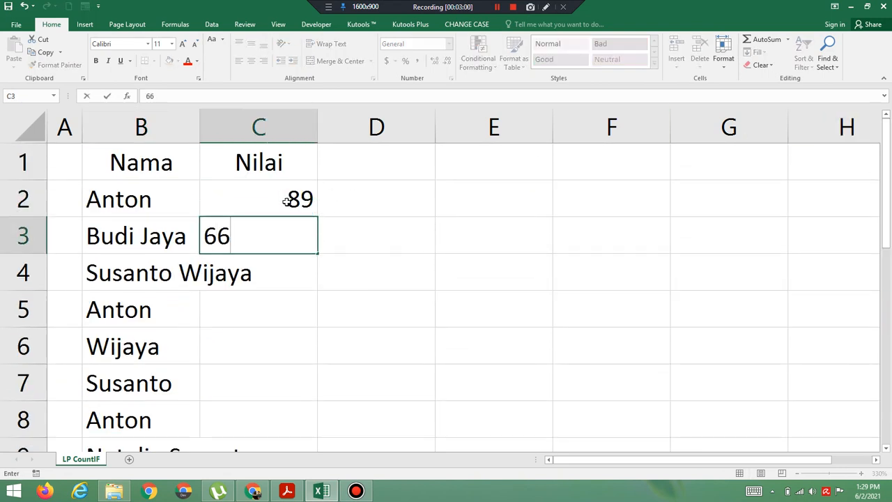
pyautogui.press('Return')
pyautogui.write('98')
pyautogui.press('Return')
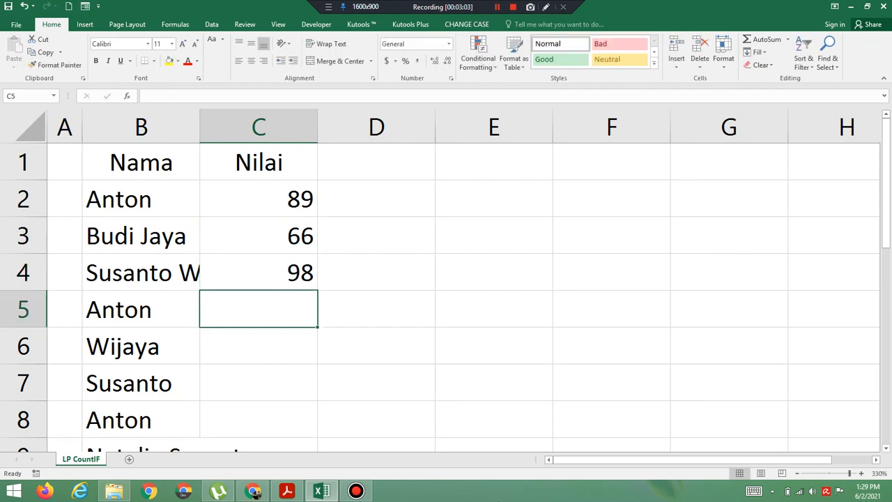
# Step: Consult the exercise PDF for the next scores and enter 62, 74 and 74 in C5:C7 in Excel
pyautogui.click(286, 492)
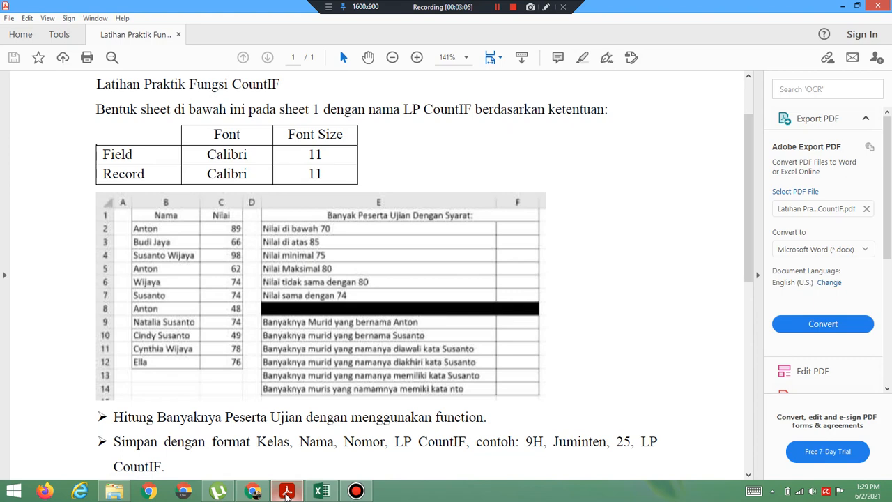
pyautogui.click(286, 492)
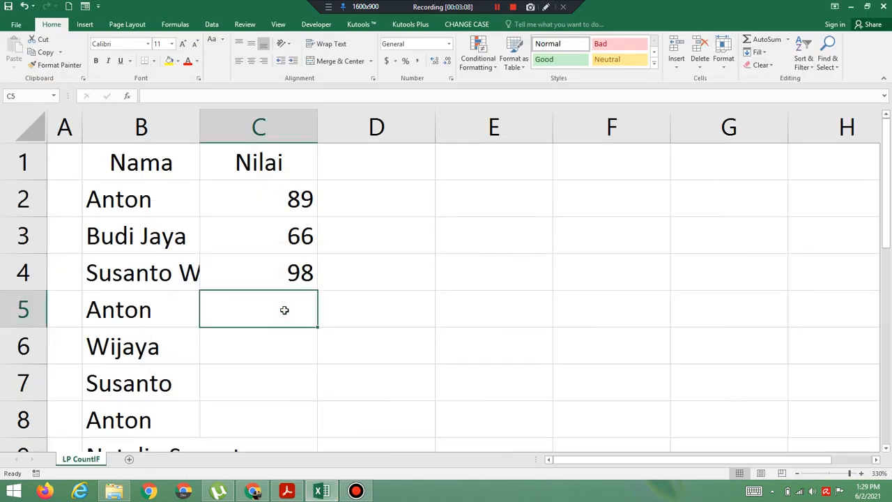
pyautogui.write('62')
pyautogui.press('Return')
pyautogui.write('75')
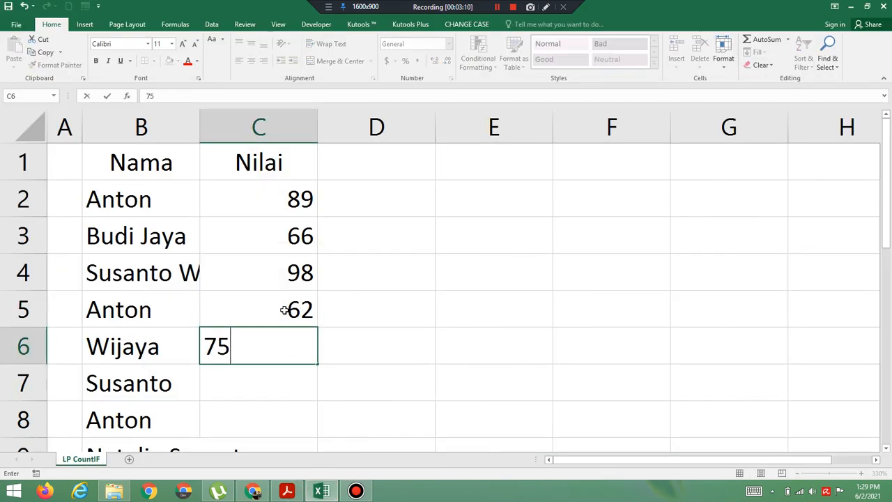
pyautogui.press('BackSpace')
pyautogui.write('4')
pyautogui.press('Return')
pyautogui.write('74')
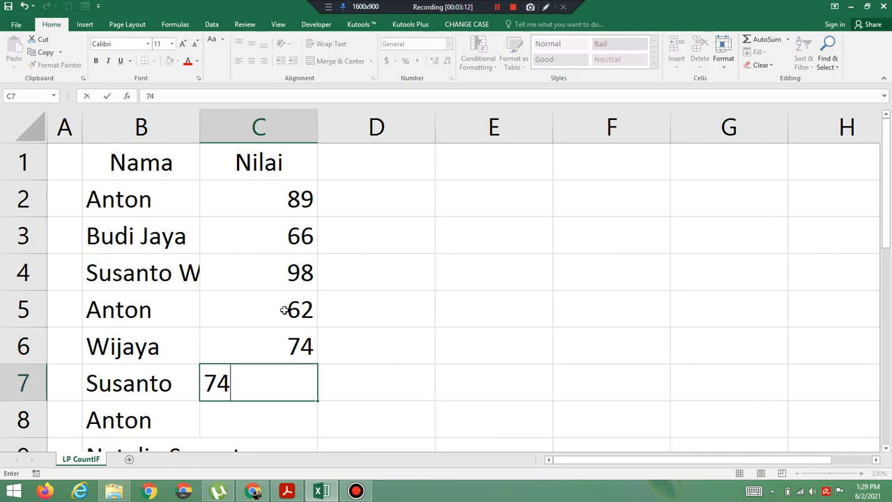
pyautogui.press('Return')
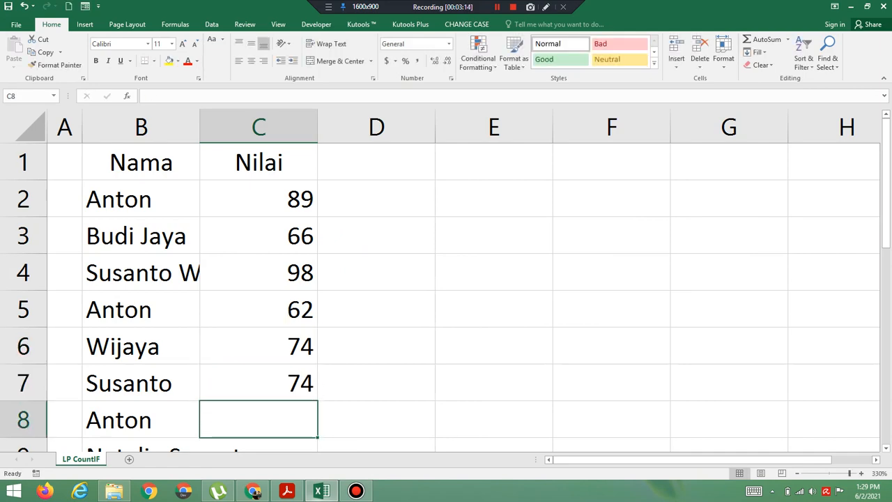
# Step: Read the following scores in the exercise PDF and enter 48, 74 and 49 in C8:C10 in Excel
pyautogui.click(284, 491)
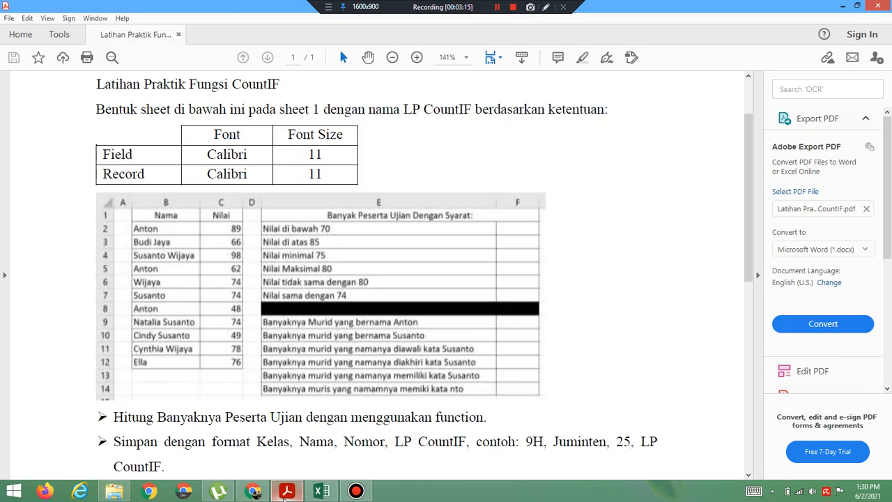
pyautogui.click(321, 492)
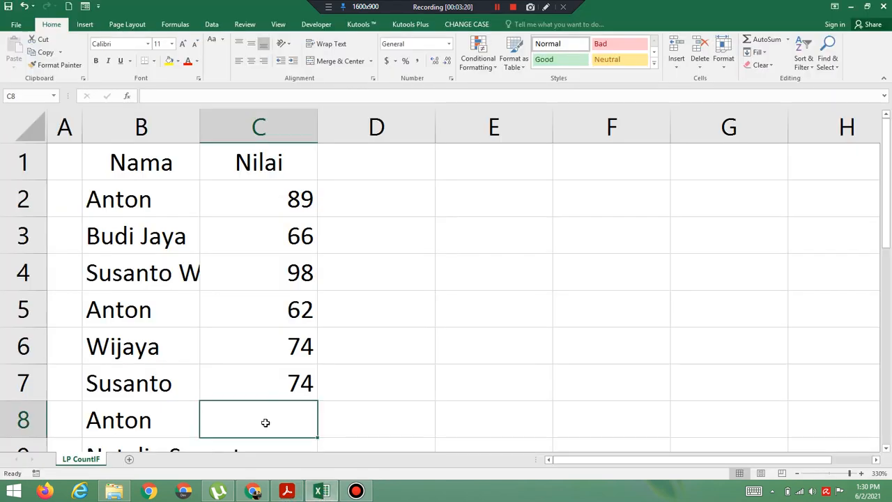
pyautogui.write('48')
pyautogui.press('Return')
pyautogui.write('74')
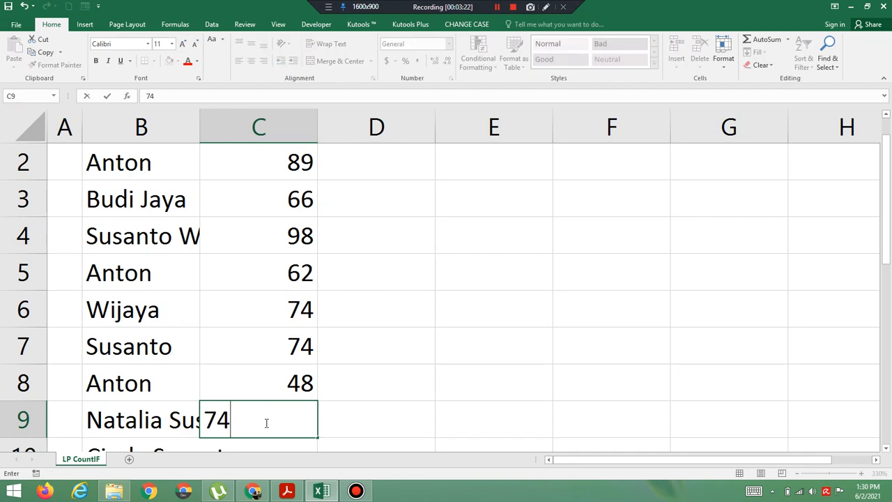
pyautogui.press('Return')
pyautogui.write('49')
pyautogui.press('Return')
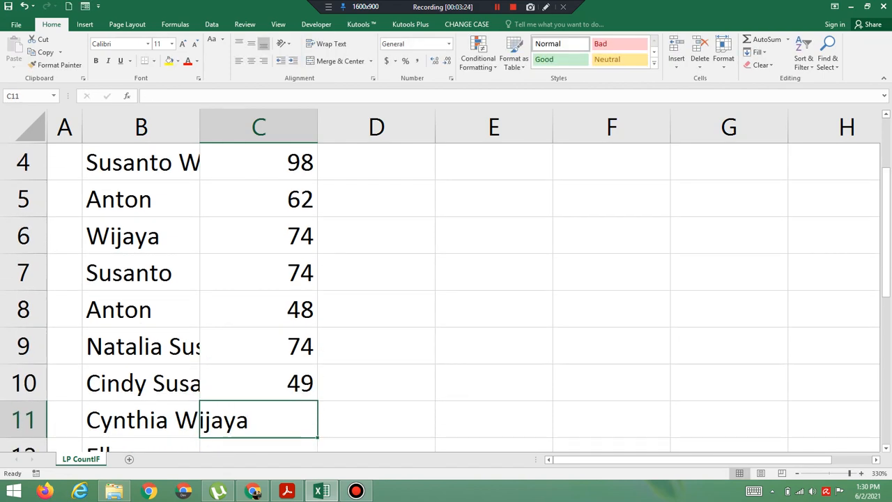
# Step: Look up the last two scores in the exercise PDF and enter 78 and 76 in C11:C12 in Excel
pyautogui.click(286, 492)
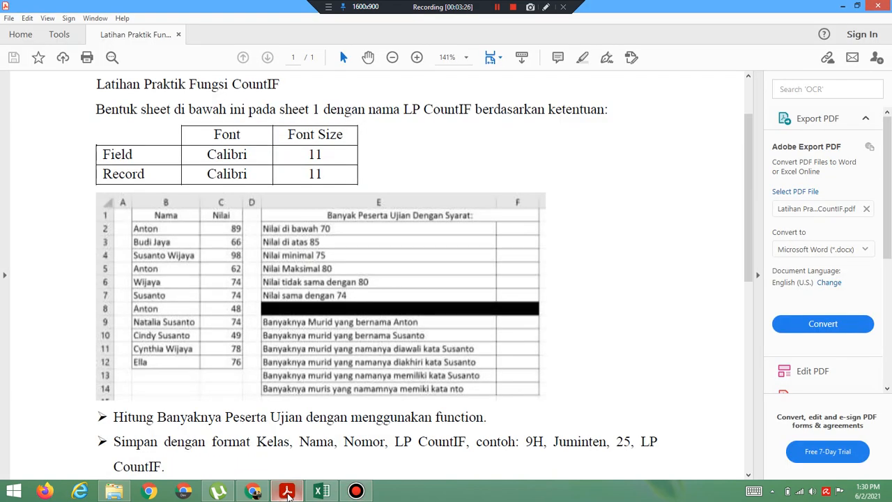
pyautogui.click(322, 492)
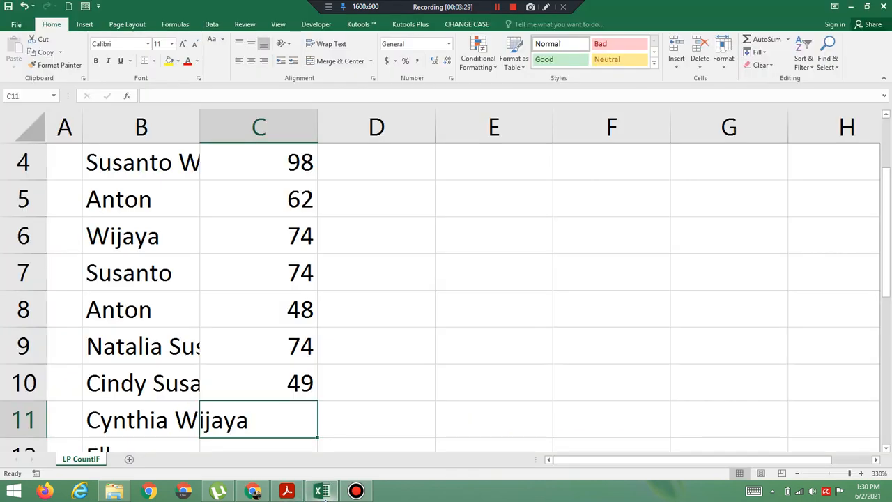
pyautogui.write('78')
pyautogui.write('76')
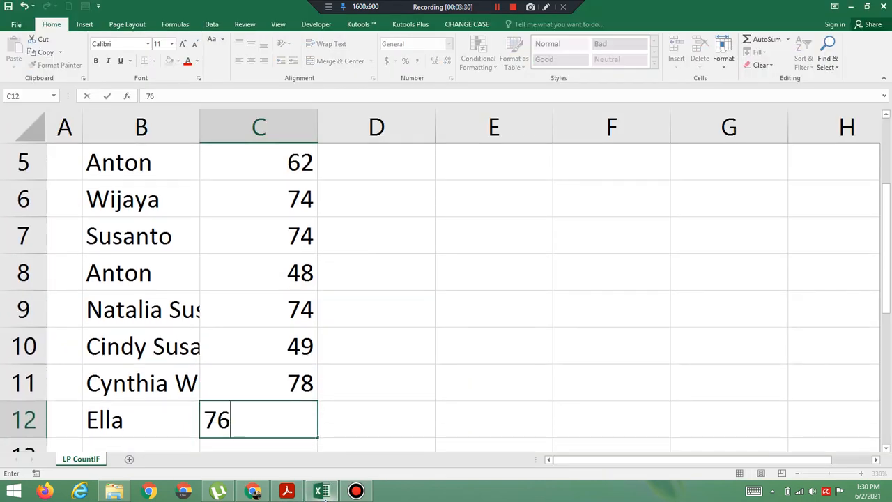
pyautogui.press('Return')
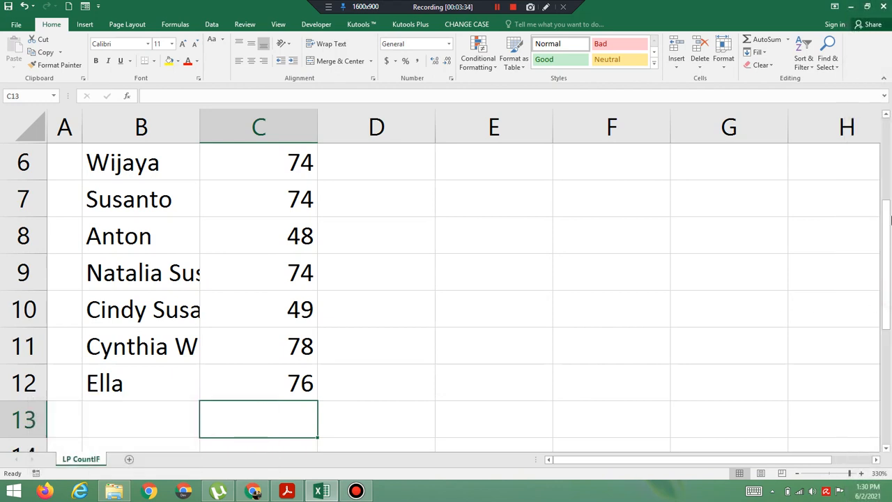
# Step: Widen column B so that the full participant names fit
pyautogui.moveTo(884, 225); pyautogui.dragTo(885, 139)
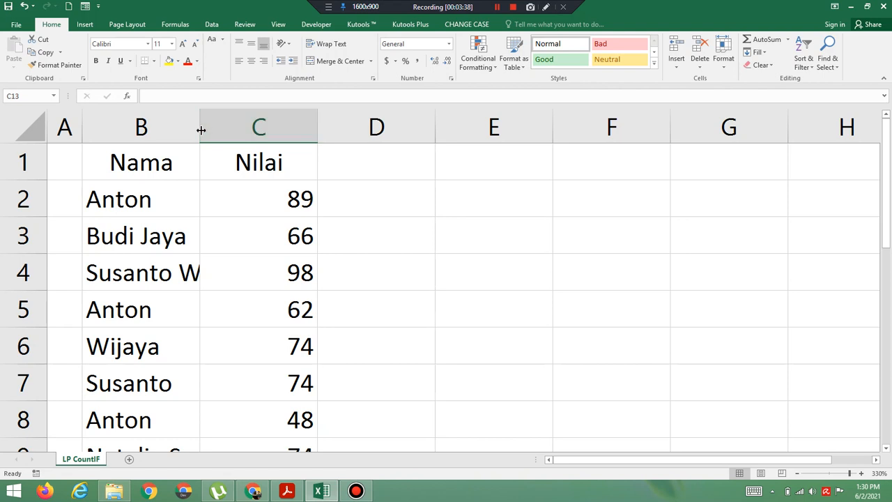
pyautogui.moveTo(200, 129); pyautogui.dragTo(269, 139)
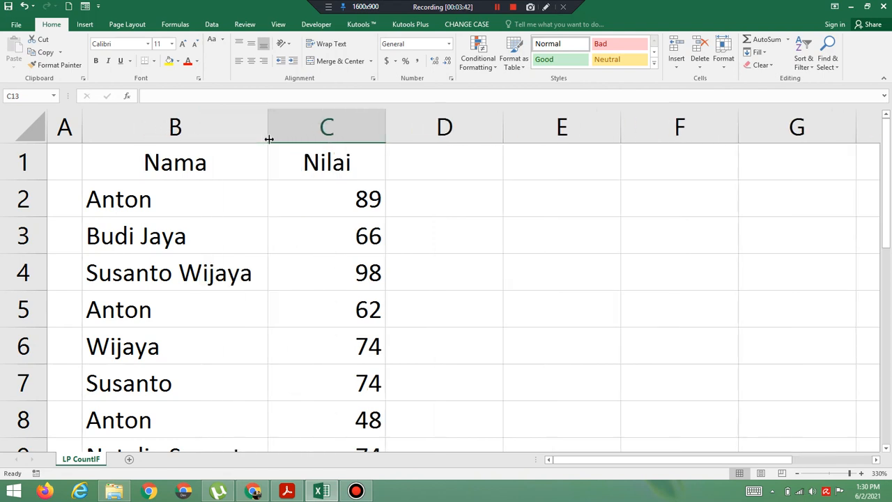
pyautogui.moveTo(884, 222)
pyautogui.mouseDown()
pyautogui.moveTo(888, 307)
pyautogui.moveTo(888, 207)
pyautogui.mouseUp()
# Step: Check the table layout in the exercise PDF and narrow column D in Excel to a slim spacer column
pyautogui.click(298, 492)
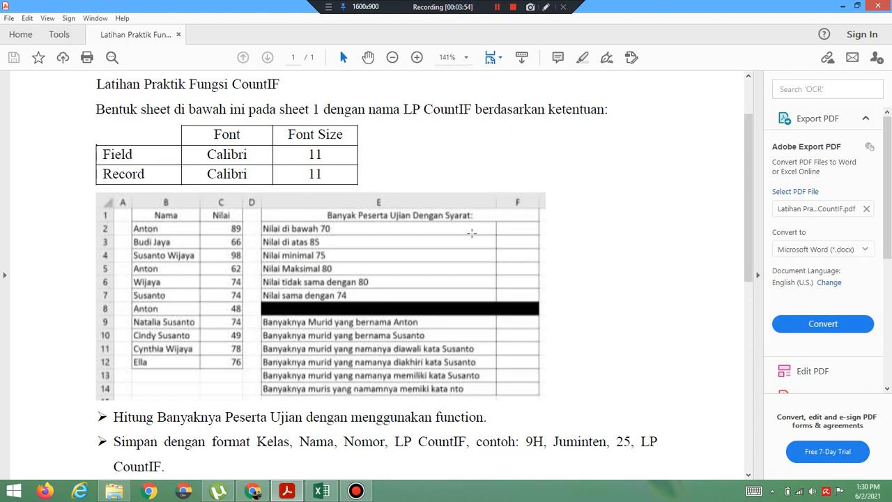
pyautogui.click(322, 492)
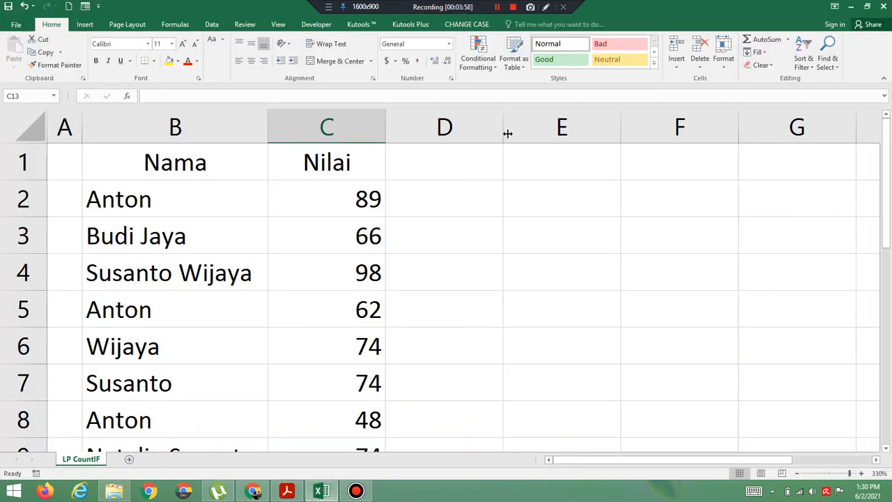
pyautogui.moveTo(507, 133); pyautogui.dragTo(419, 130)
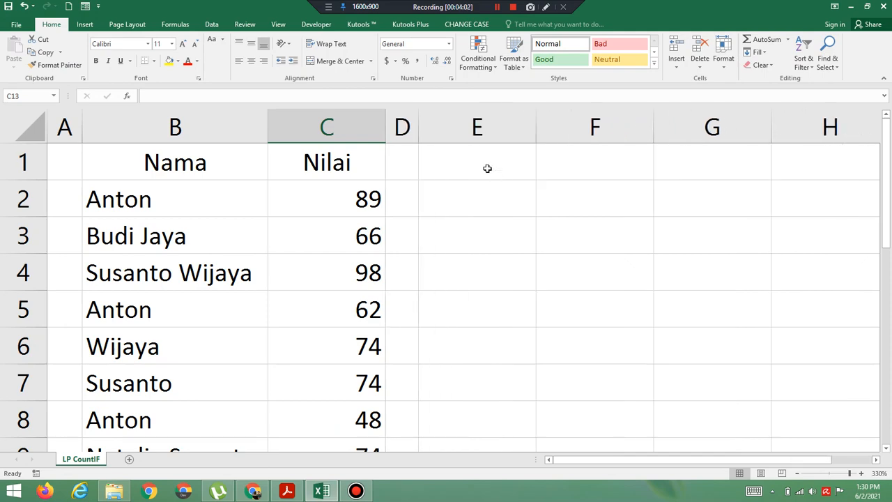
# Step: Compare with the PDF's heading row, then merge and center E1:F1 in Excel with wrapped text and middle vertical alignment
pyautogui.click(286, 491)
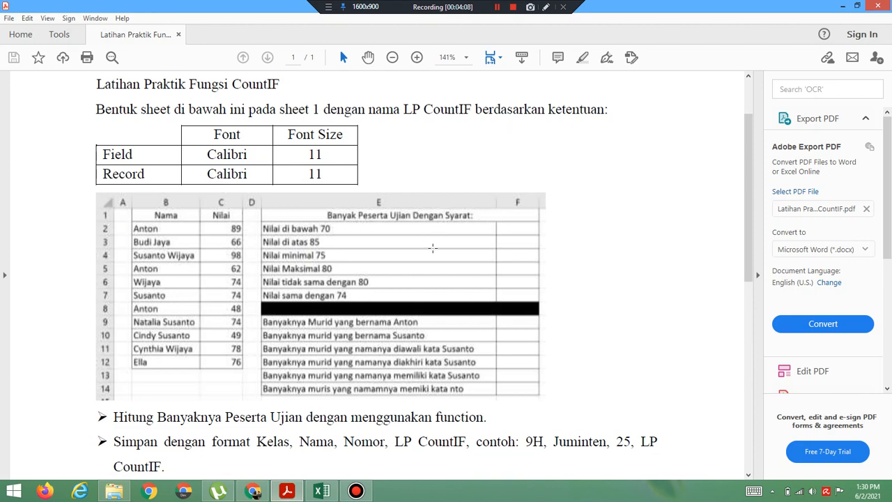
pyautogui.click(321, 491)
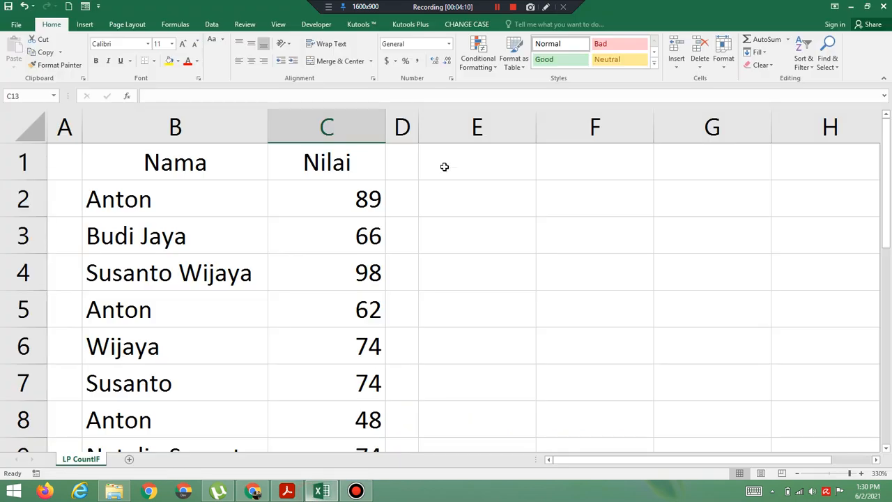
pyautogui.moveTo(502, 158); pyautogui.dragTo(557, 153)
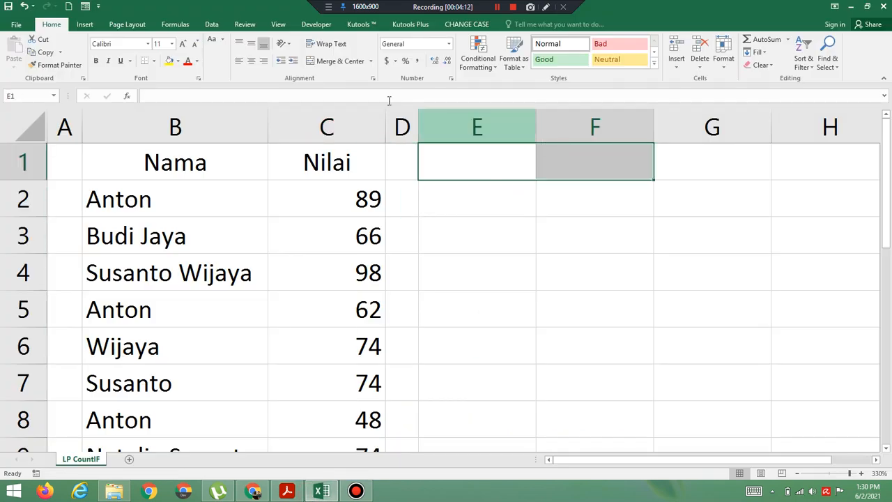
pyautogui.click(318, 63)
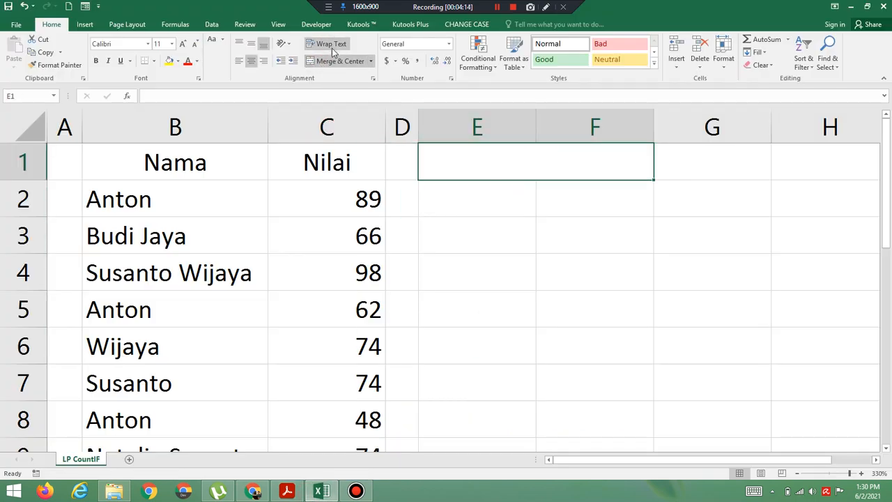
pyautogui.click(252, 47)
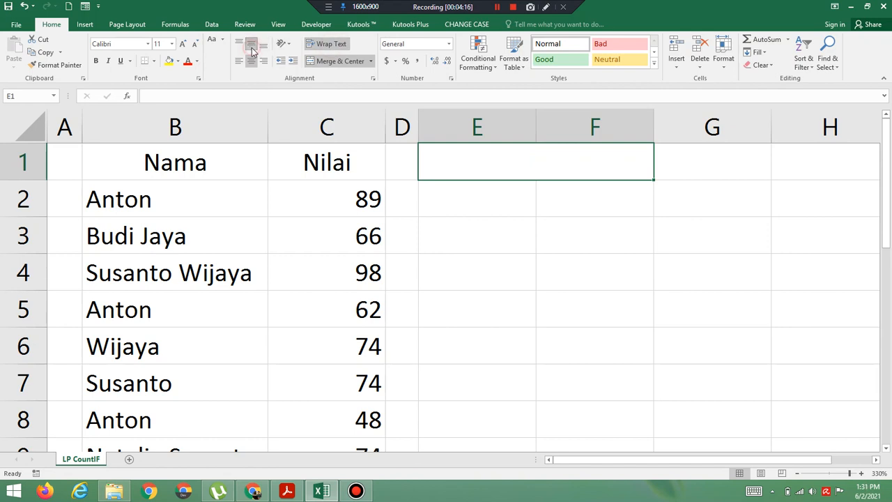
# Step: Enter the heading "Banyak Peserta Ujian Dengan Syarat" in the merged cell E1:F1
pyautogui.write('Ban')
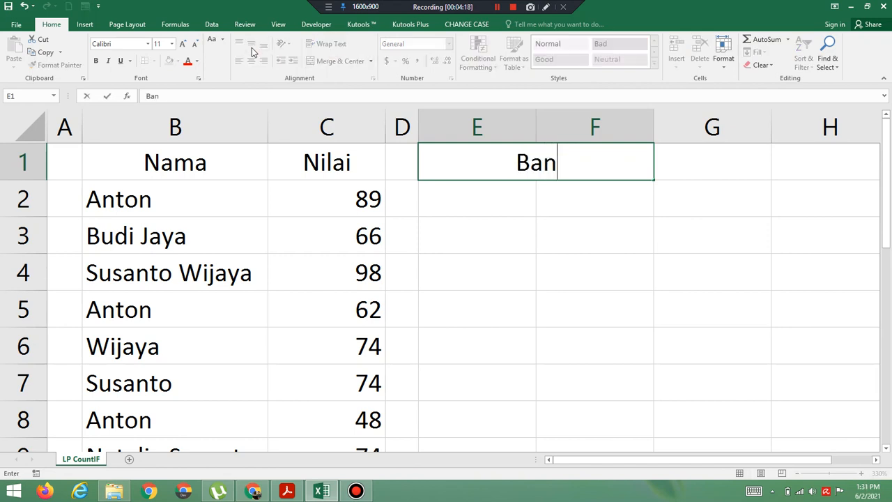
pyautogui.write('yak Pes')
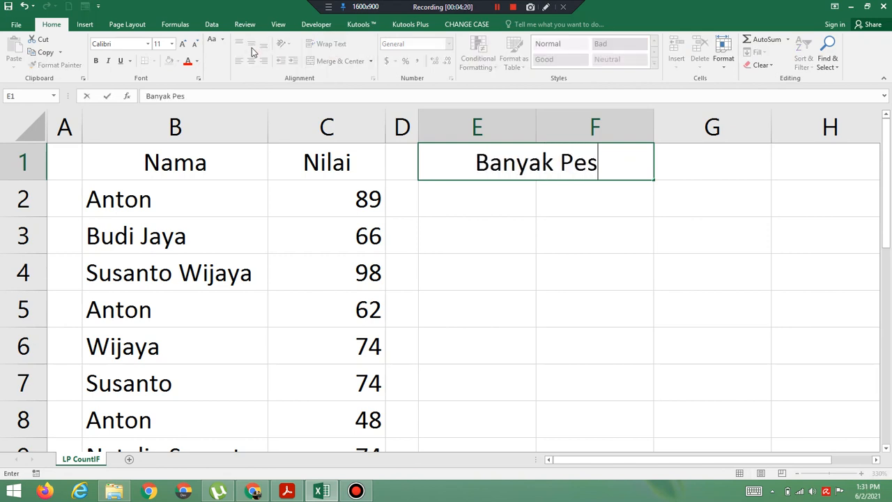
pyautogui.write('erta Uj')
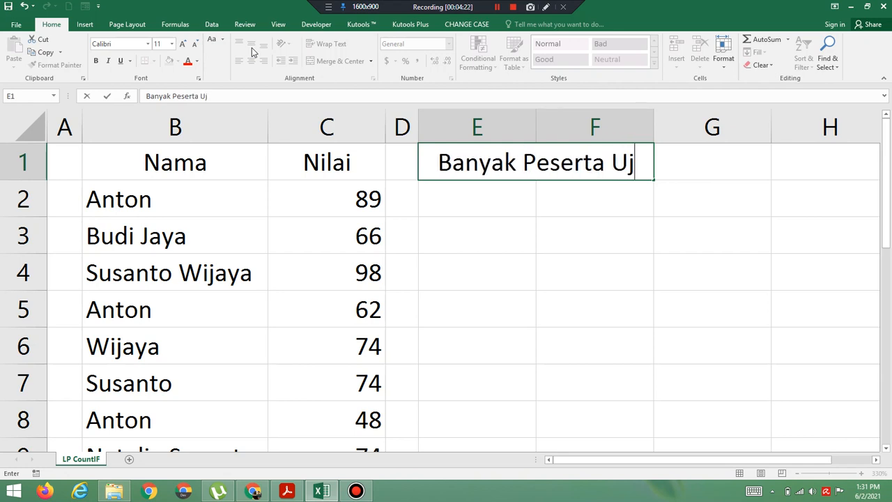
pyautogui.write('ian Dengan')
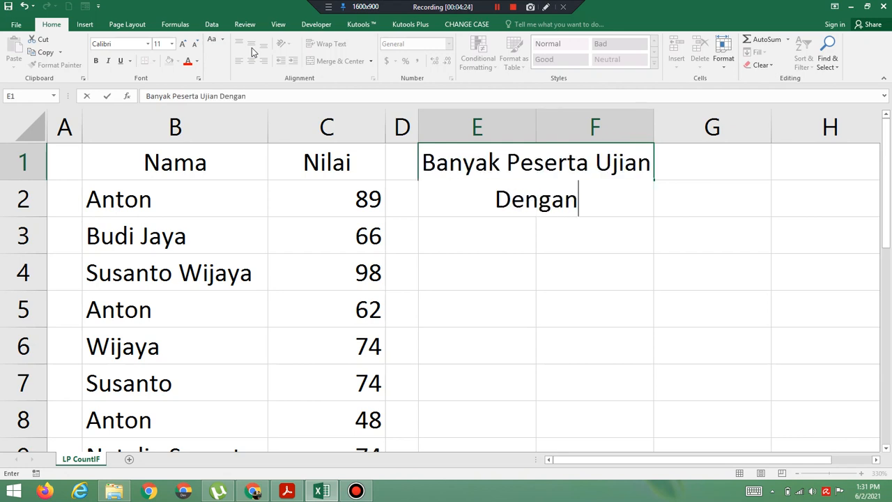
pyautogui.write(' Syarat')
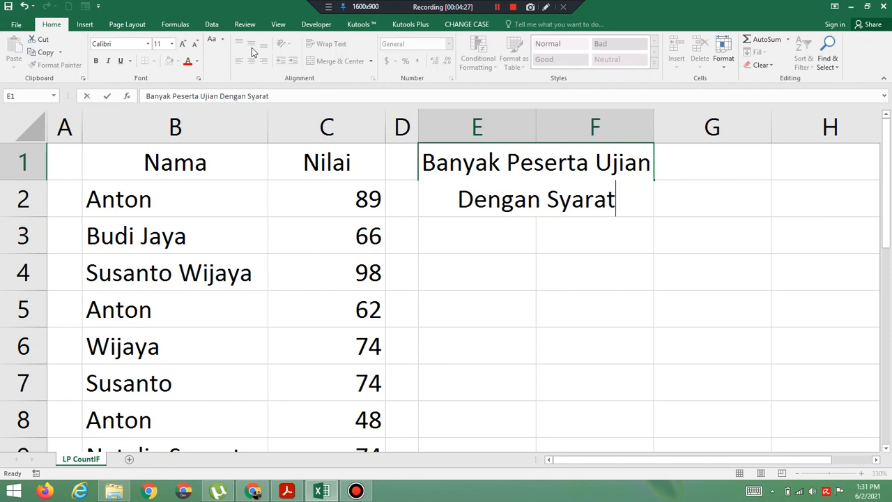
pyautogui.press('Return')
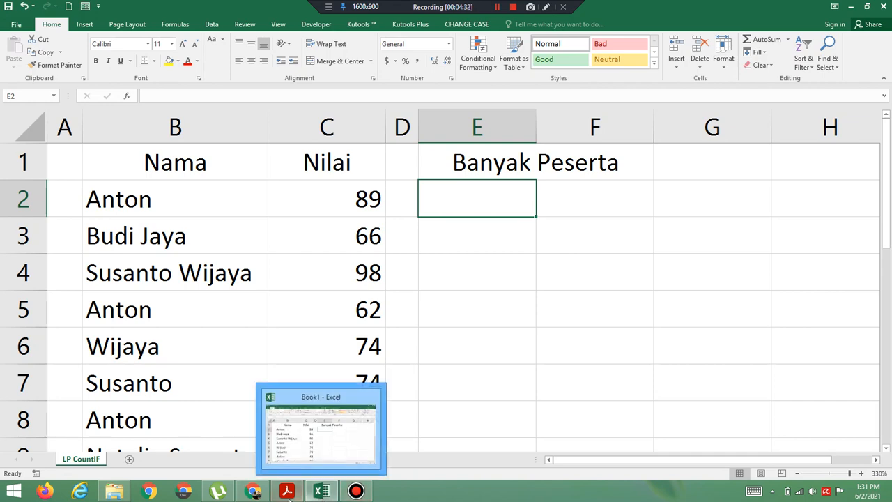
# Step: Read the first criterion in the exercise PDF and enter "Nilai di bawah 70" in E2 of the Excel sheet
pyautogui.click(287, 492)
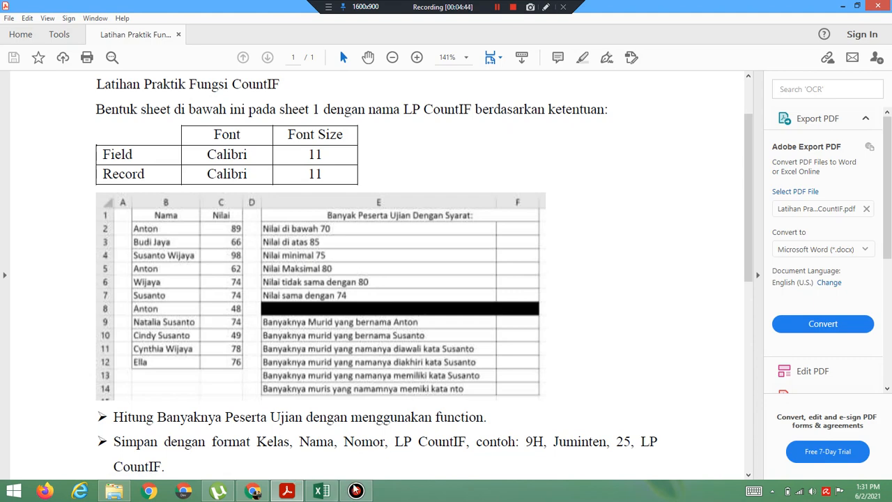
pyautogui.click(314, 491)
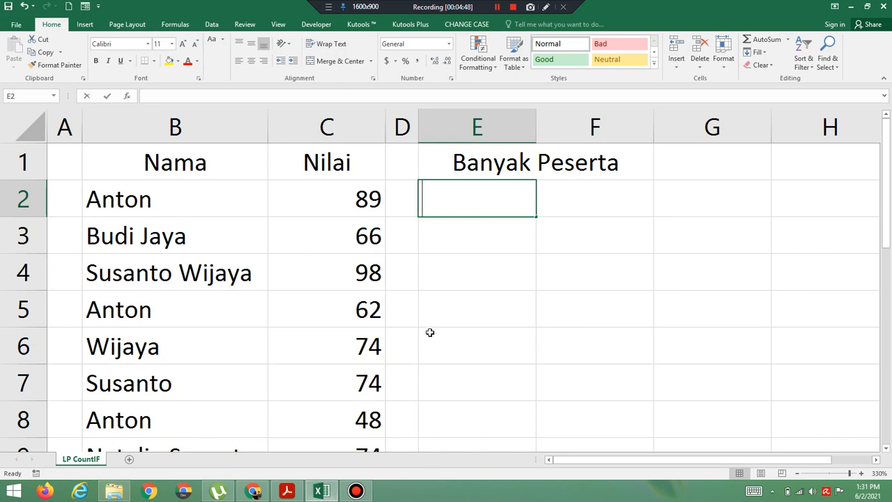
pyautogui.write('Nilai di bawah 80')
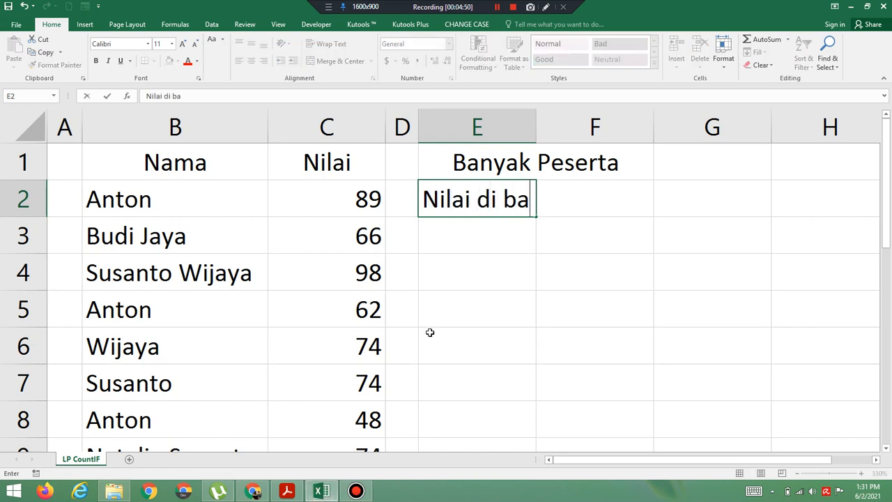
pyautogui.press('BackSpace')
pyautogui.press('BackSpace')
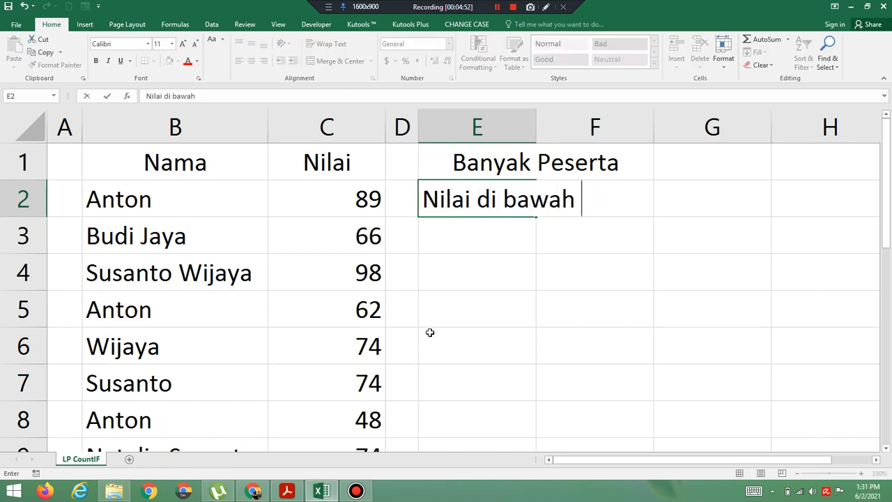
pyautogui.write('70')
pyautogui.press('Return')
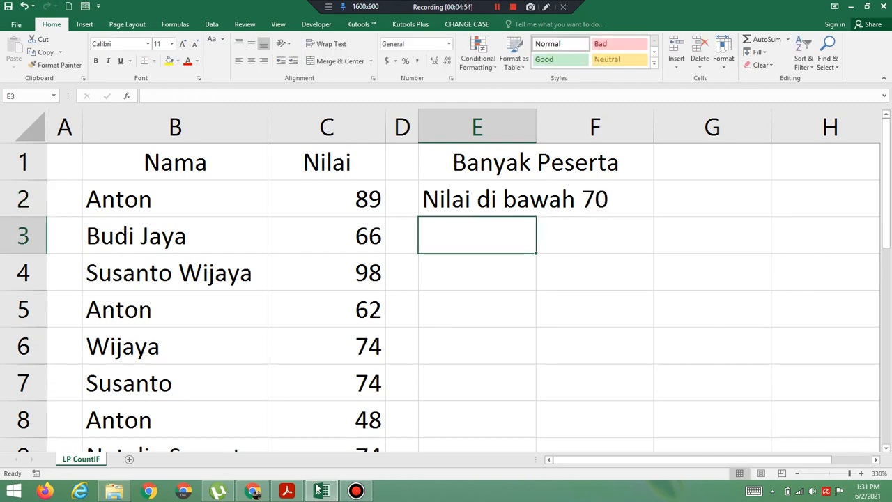
# Step: Consult the exercise PDF for the second criterion and enter "Nilai di atas 85" in E3 in Excel
pyautogui.click(286, 491)
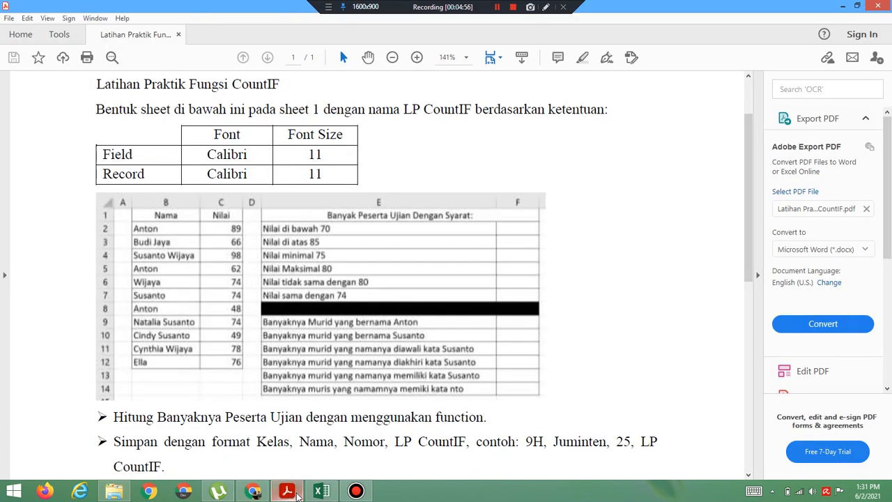
pyautogui.click(335, 491)
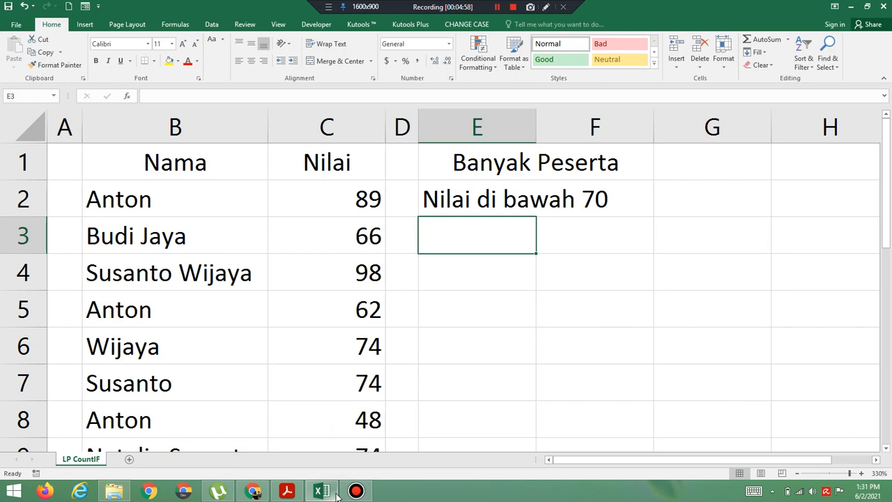
pyautogui.write('Nilai di a')
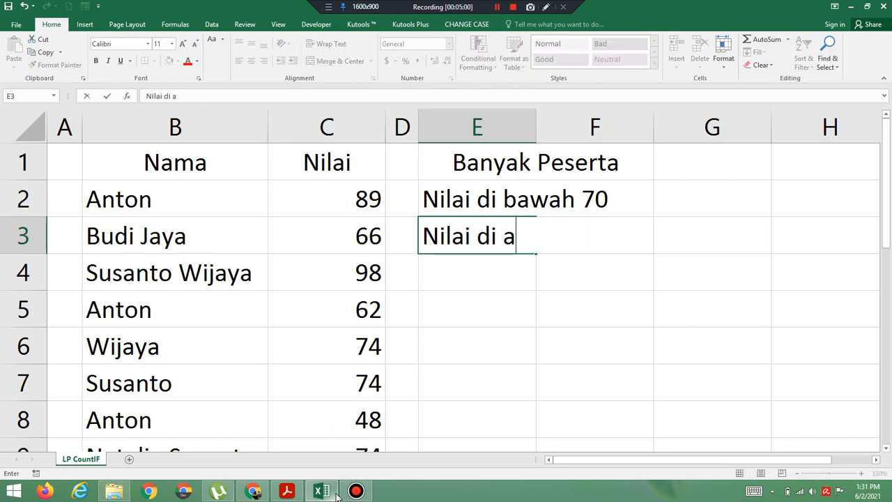
pyautogui.write('tas 85')
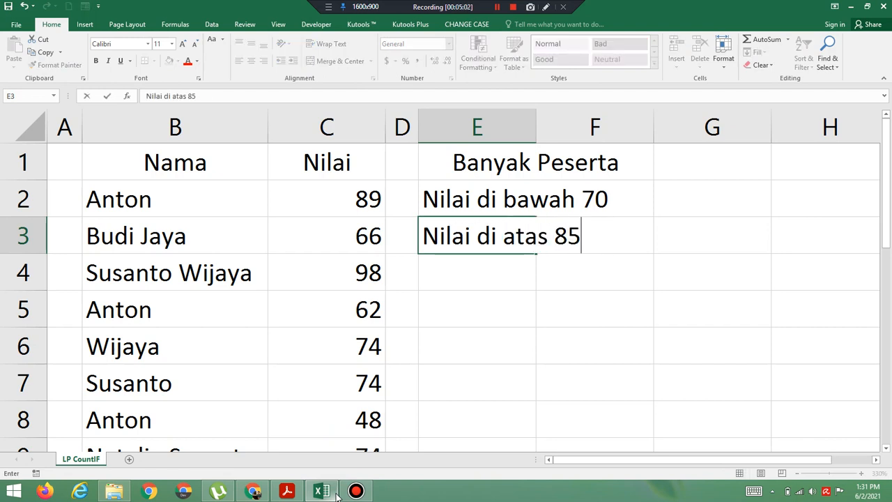
pyautogui.press('Return')
# Step: Read the third criterion in the exercise PDF and enter "Nilai minimal 75" in E4 of the Excel sheet
pyautogui.click(321, 492)
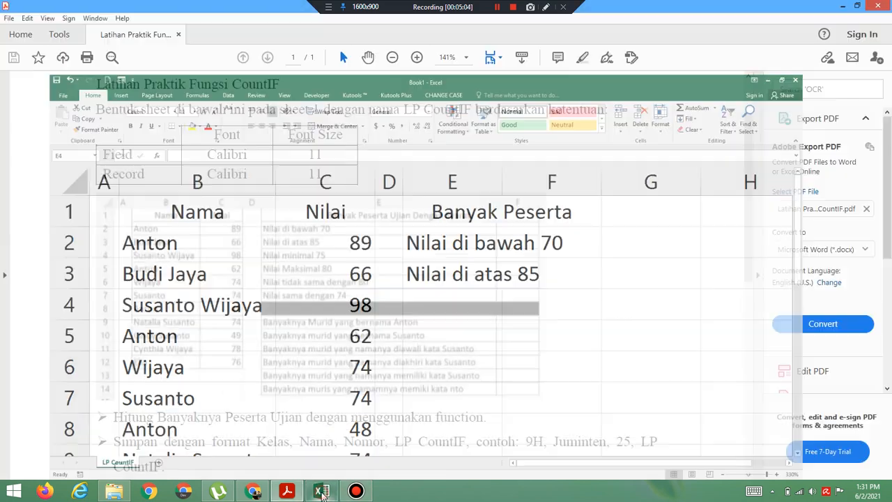
pyautogui.click(322, 492)
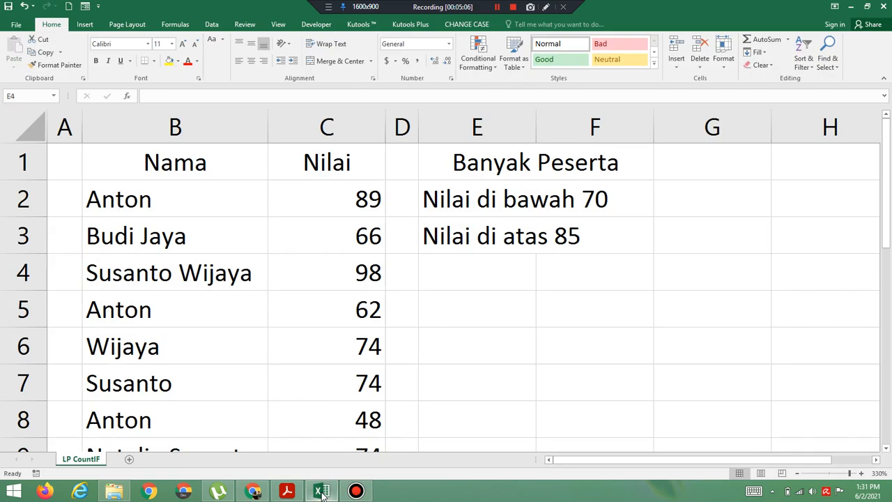
pyautogui.click(476, 271)
pyautogui.write('Nil')
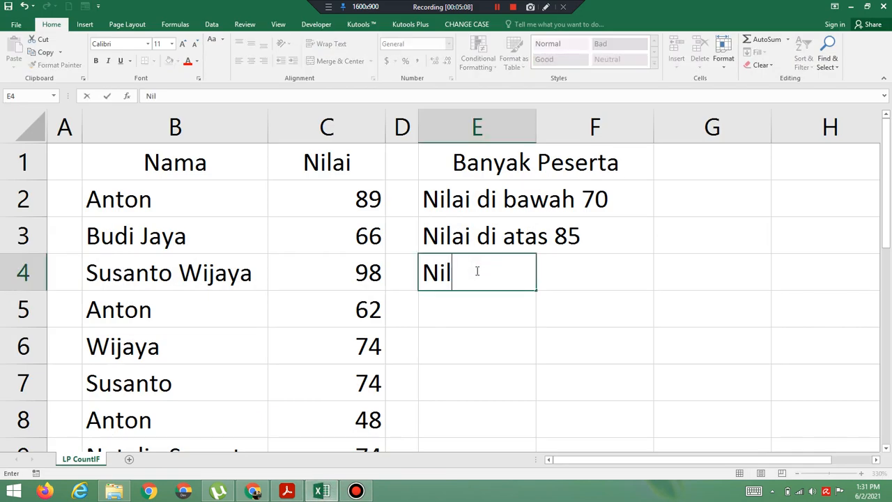
pyautogui.write('ai Mini')
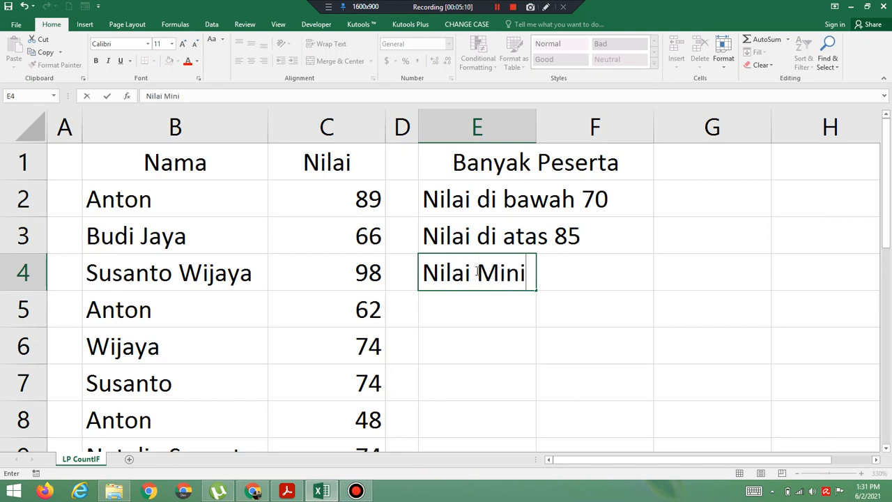
pyautogui.press('BackSpace')
pyautogui.press('BackSpace')
pyautogui.press('BackSpace')
pyautogui.press('BackSpace')
pyautogui.write('mi')
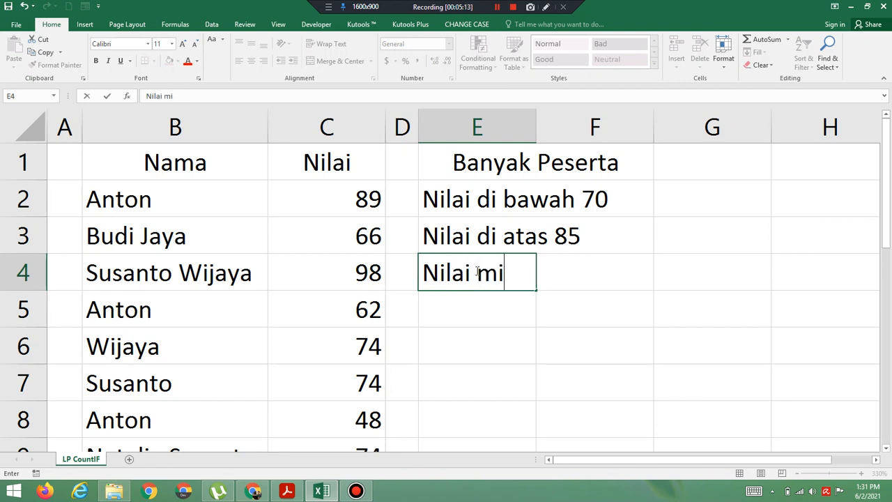
pyautogui.write('nimal ')
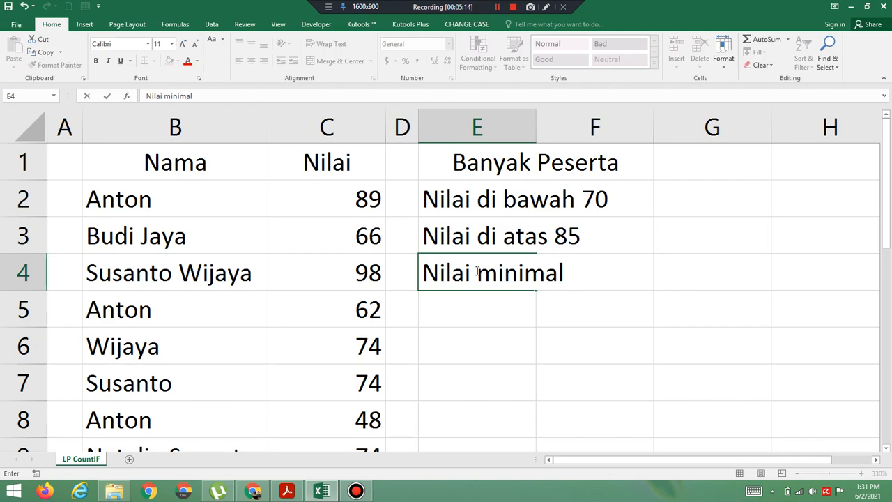
pyautogui.write('75')
pyautogui.press('Return')
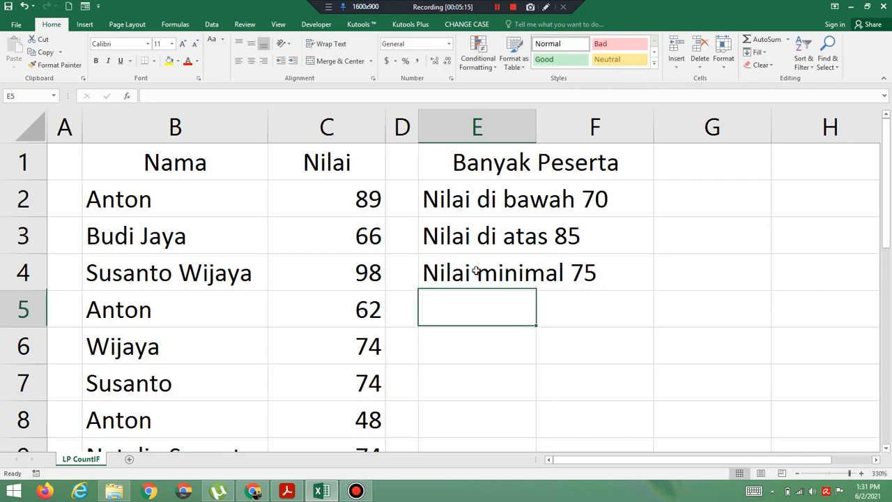
# Step: Check the fourth criterion in the exercise PDF and enter "Nilai maksimal 80" in E5 in Excel
pyautogui.click(322, 492)
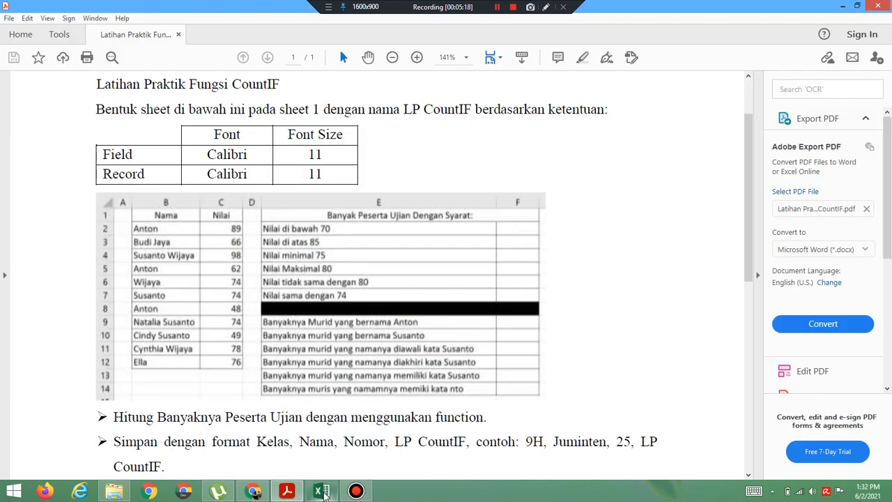
pyautogui.click(321, 492)
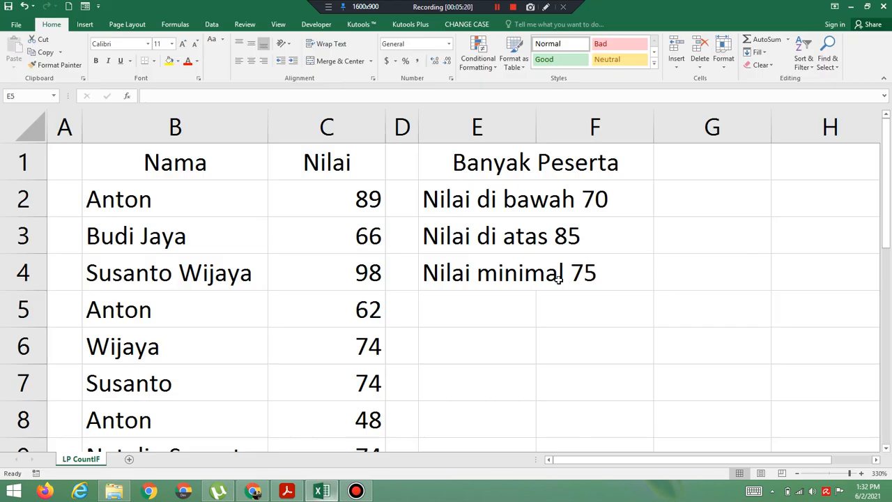
pyautogui.click(421, 318)
pyautogui.write('Nil')
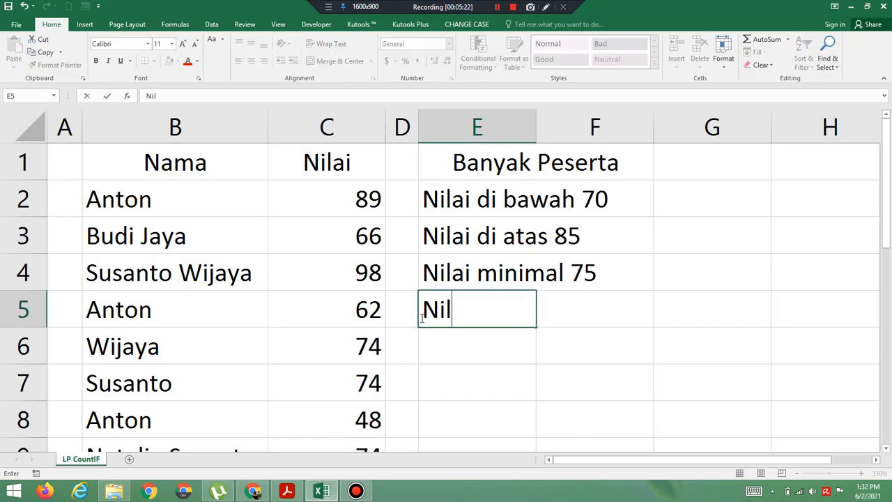
pyautogui.write('ai maks')
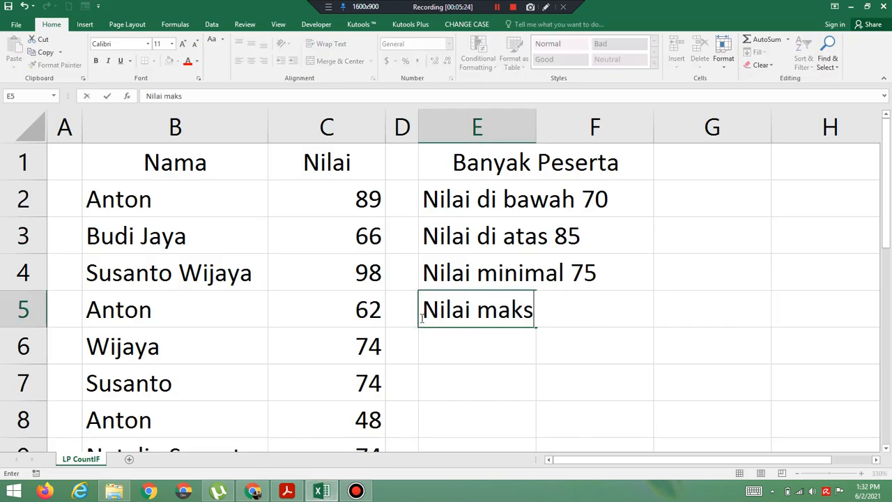
pyautogui.write('imal 80')
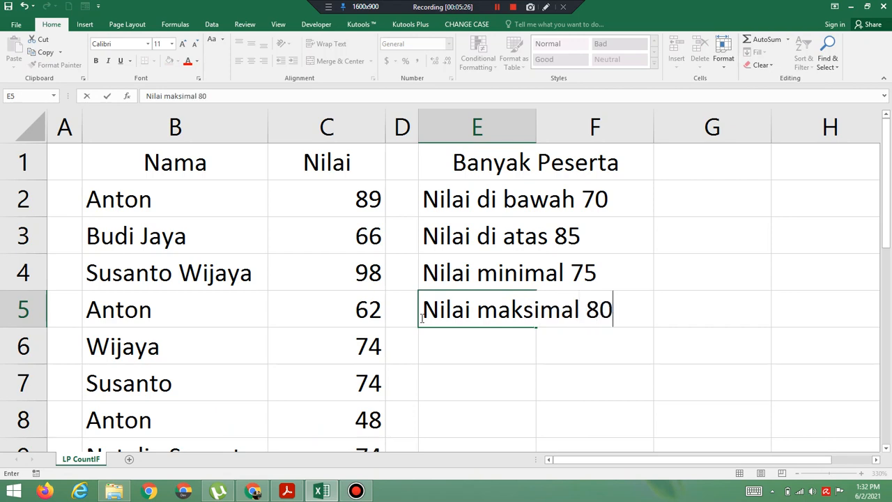
pyautogui.press('Return')
# Step: Consult the exercise PDF for the fifth criterion and enter "Nilai tidak sama dengan 80" in E6 in Excel
pyautogui.click(326, 492)
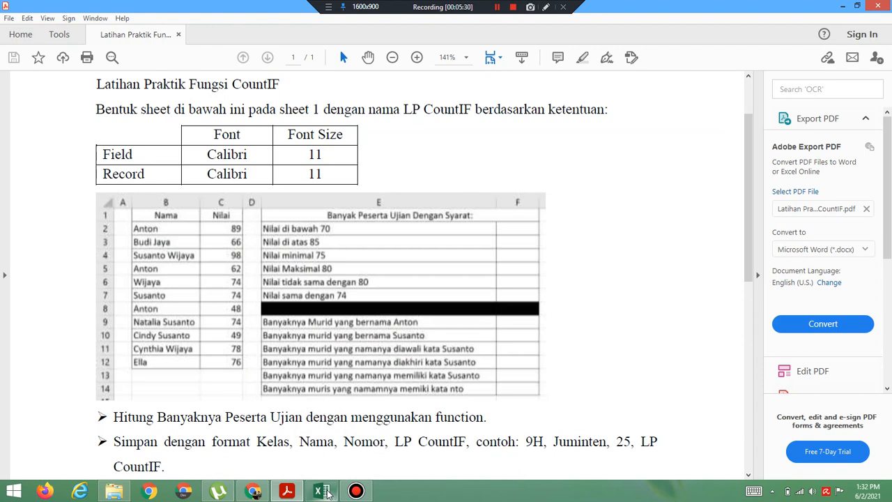
pyautogui.click(326, 493)
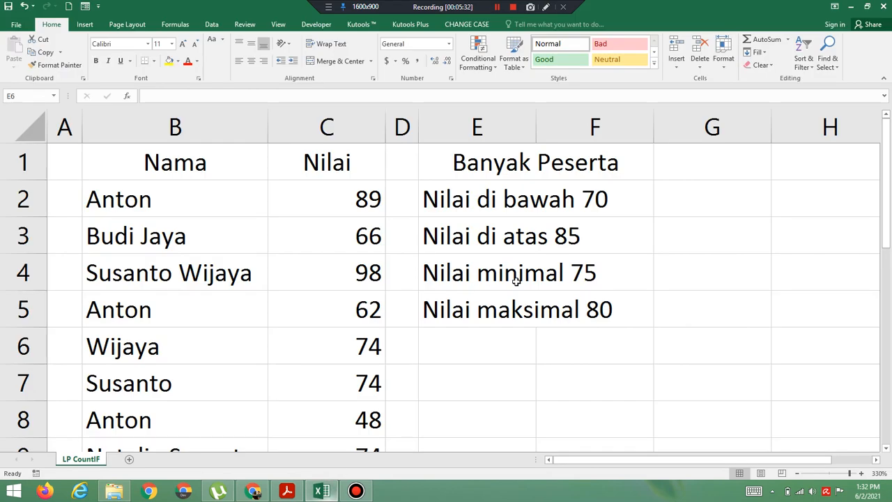
pyautogui.click(467, 354)
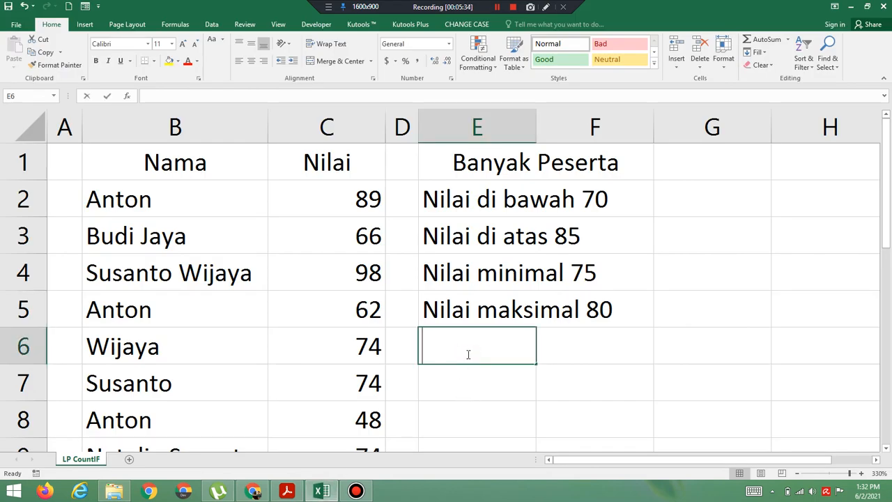
pyautogui.write('Nilai tidak')
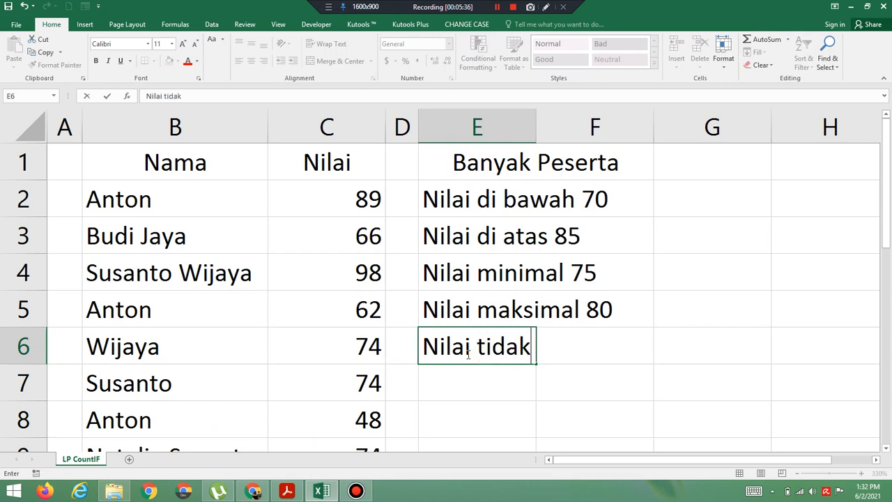
pyautogui.write(' sama denga')
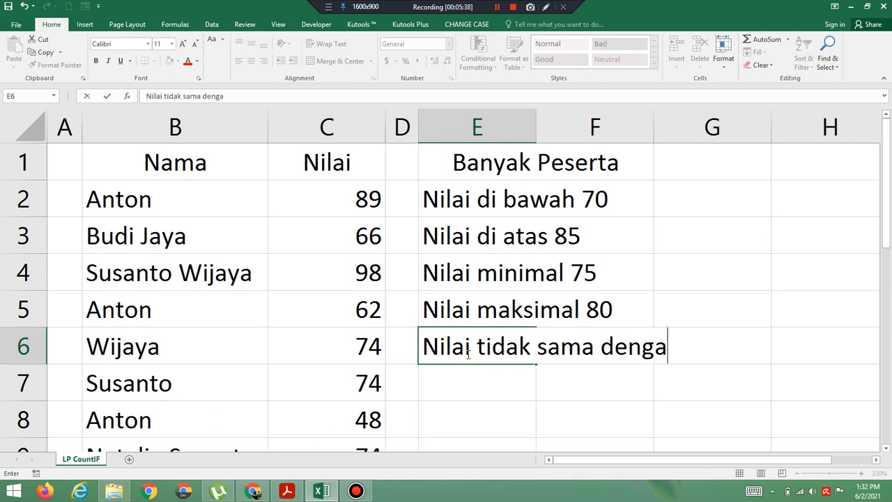
pyautogui.write('n 80')
pyautogui.press('Return')
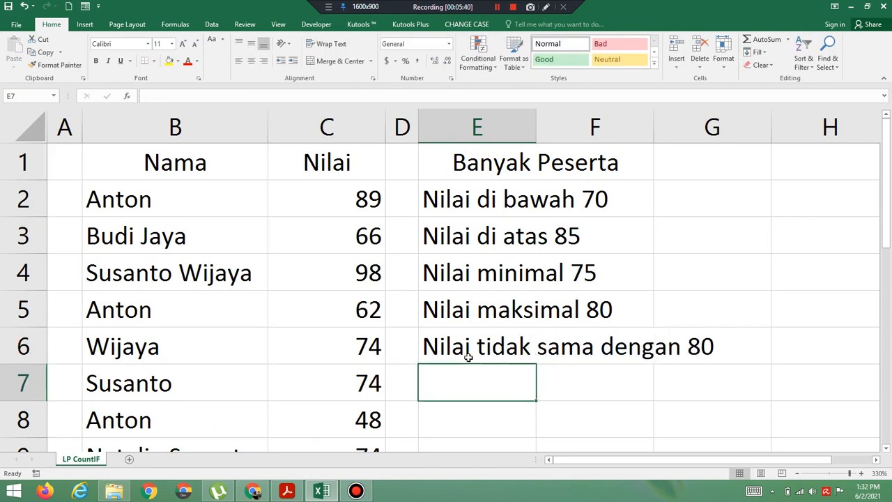
# Step: Look up the sixth criterion in the exercise PDF and enter "Nilai sama dengan 74" in E7 in Excel
pyautogui.click(338, 495)
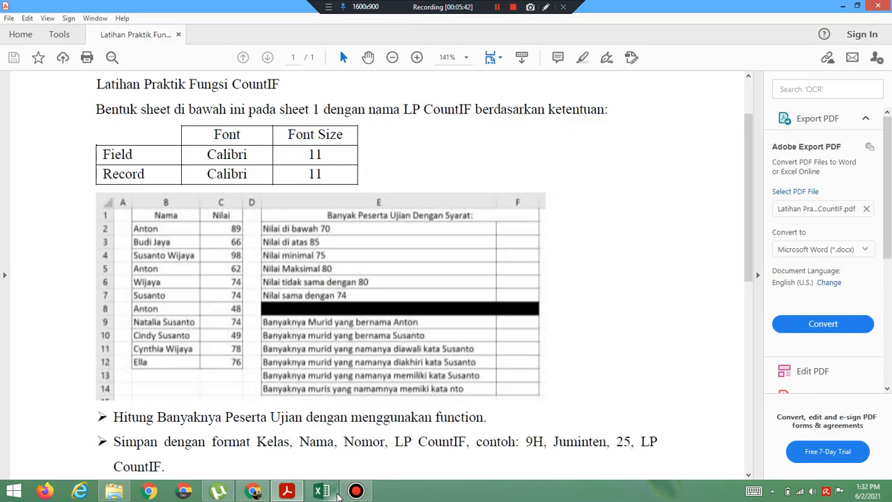
pyautogui.click(338, 495)
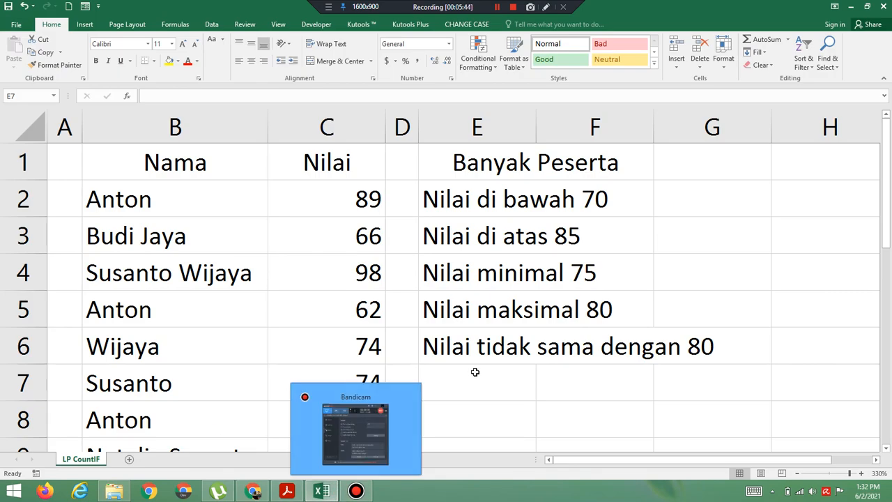
pyautogui.write('Nilai')
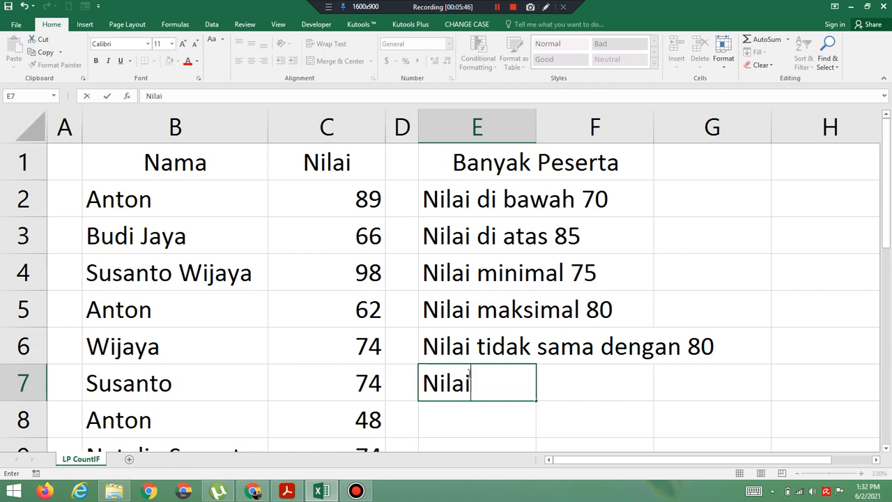
pyautogui.write(' sama denga')
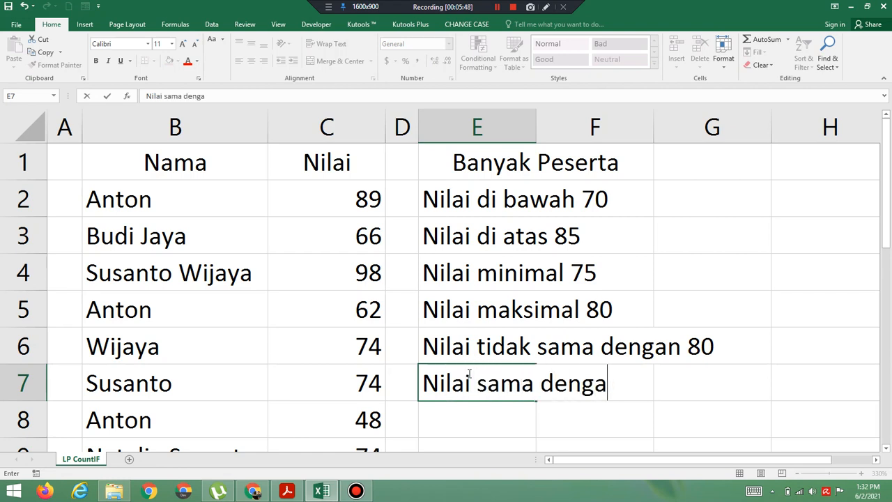
pyautogui.write('n 74')
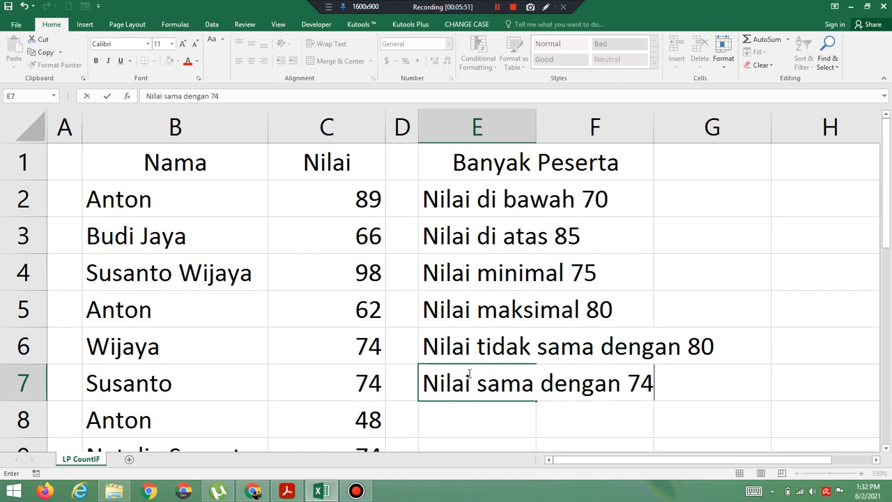
pyautogui.press('Return')
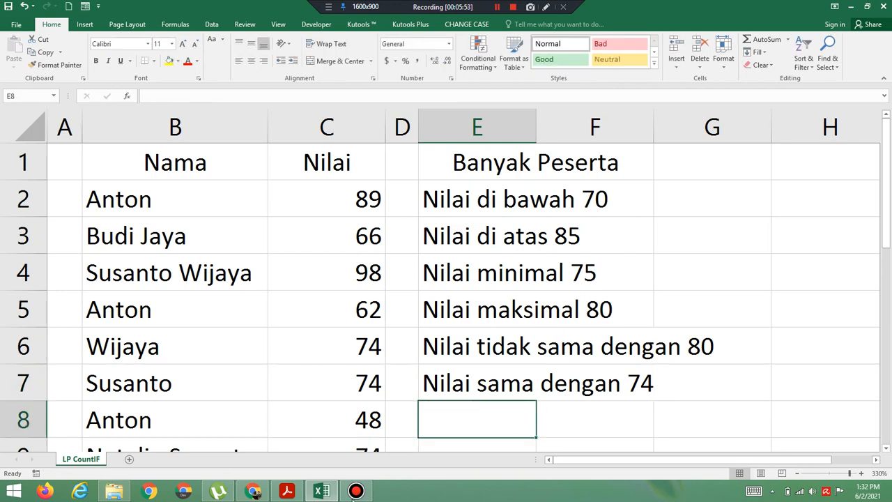
# Step: Compare row 8 with the exercise PDF, then fill cells E8:F8 with black in Excel
pyautogui.click(322, 491)
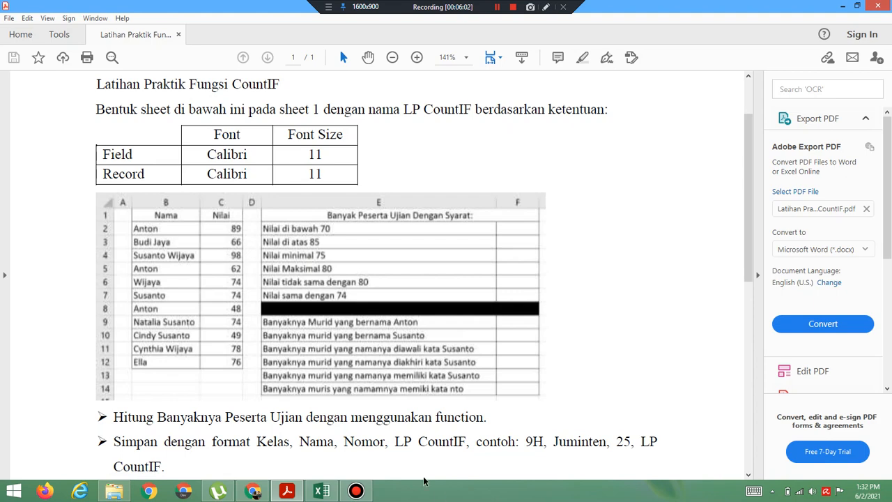
pyautogui.click(322, 491)
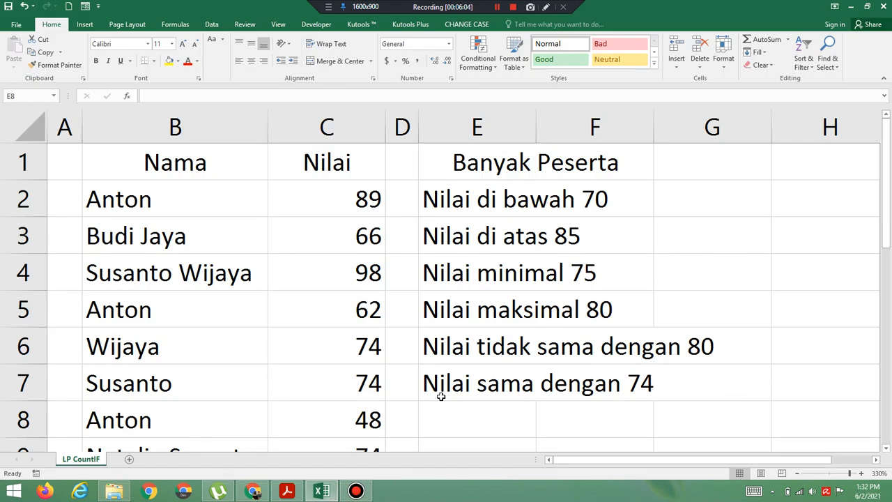
pyautogui.moveTo(460, 416); pyautogui.dragTo(627, 413)
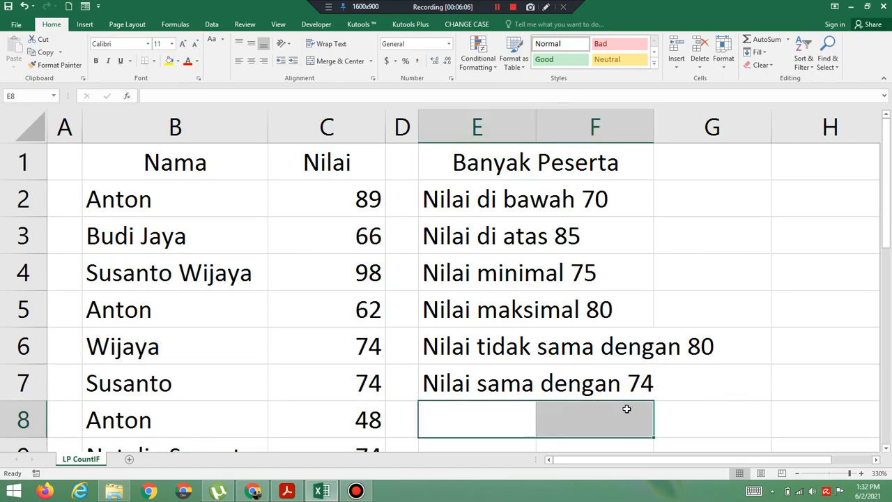
pyautogui.click(179, 62)
pyautogui.click(178, 86)
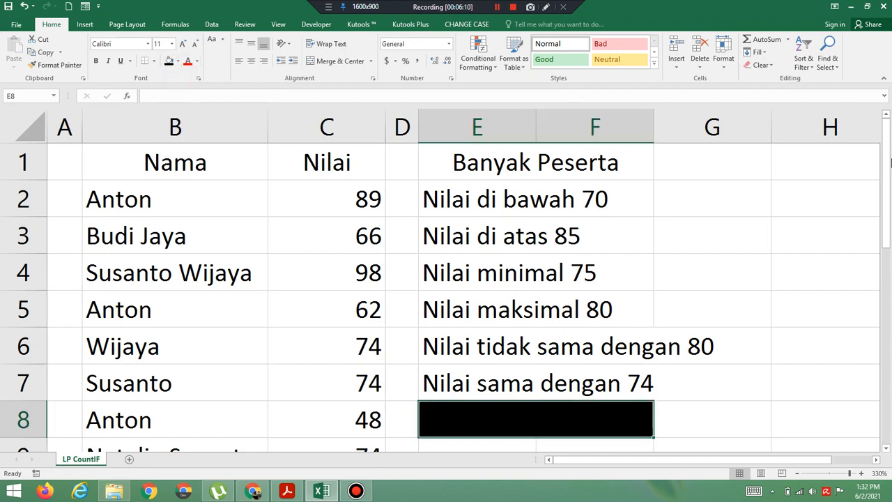
# Step: Look up the row 9 criterion in the exercise PDF and enter "Banyaknya Murid yang bernama" plus the listed first name in E9 in Excel
pyautogui.moveTo(889, 230); pyautogui.dragTo(887, 299)
pyautogui.click(462, 268)
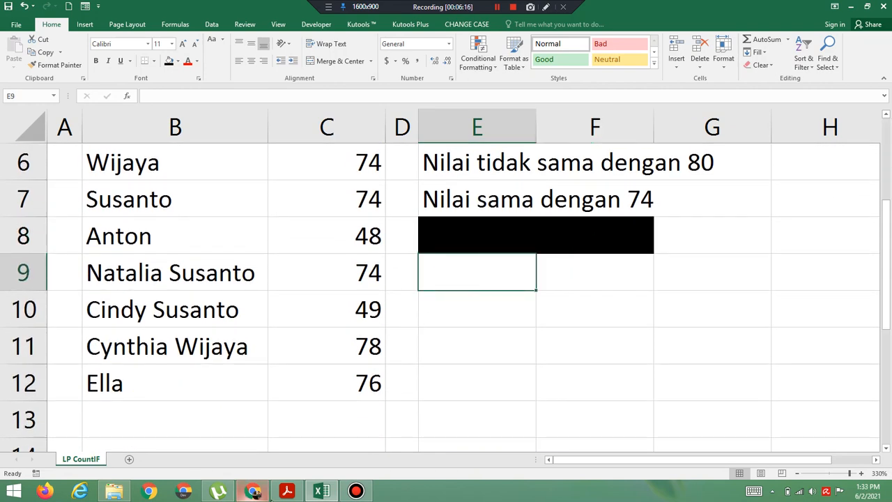
pyautogui.click(287, 491)
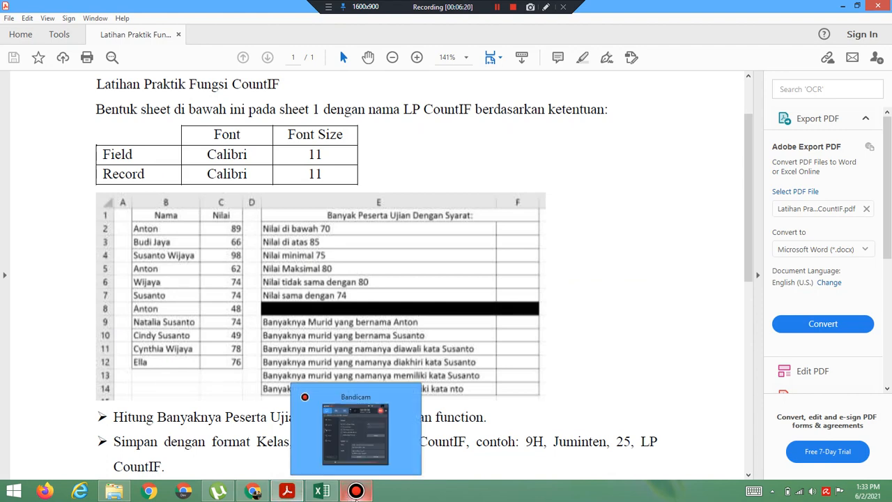
pyautogui.click(356, 491)
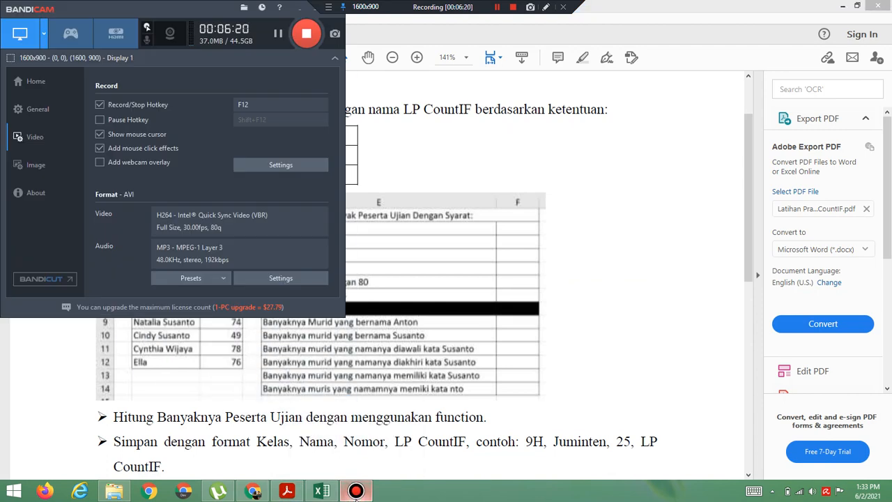
pyautogui.click(320, 14)
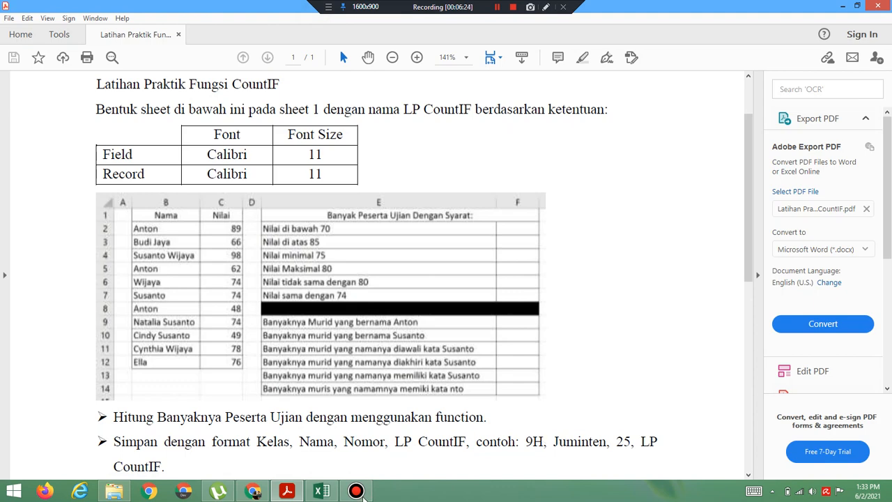
pyautogui.click(321, 491)
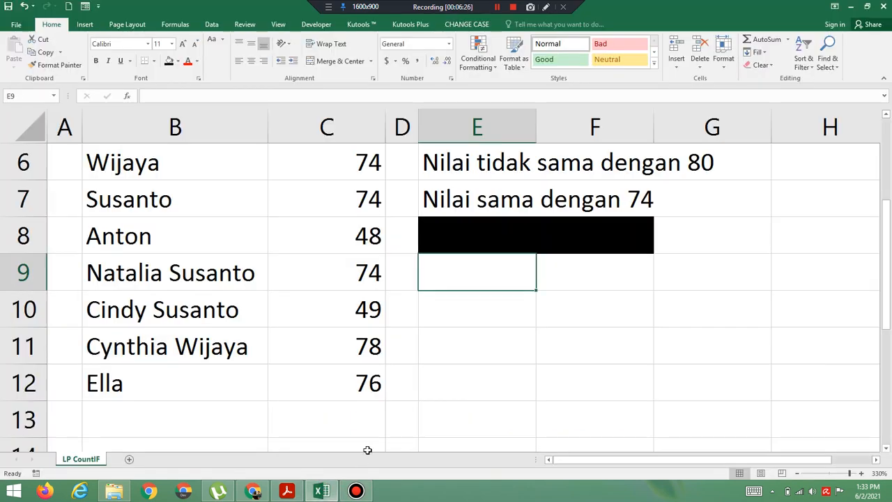
pyautogui.write('Banyak')
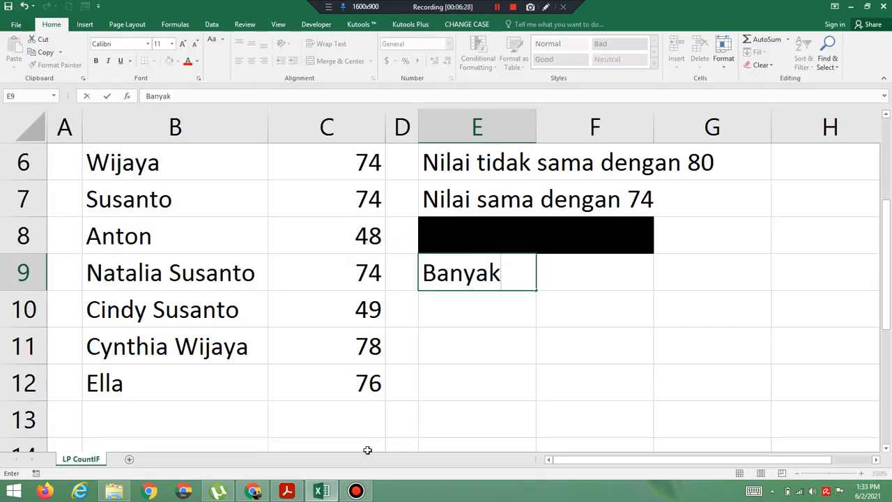
pyautogui.write('nya Murid yan')
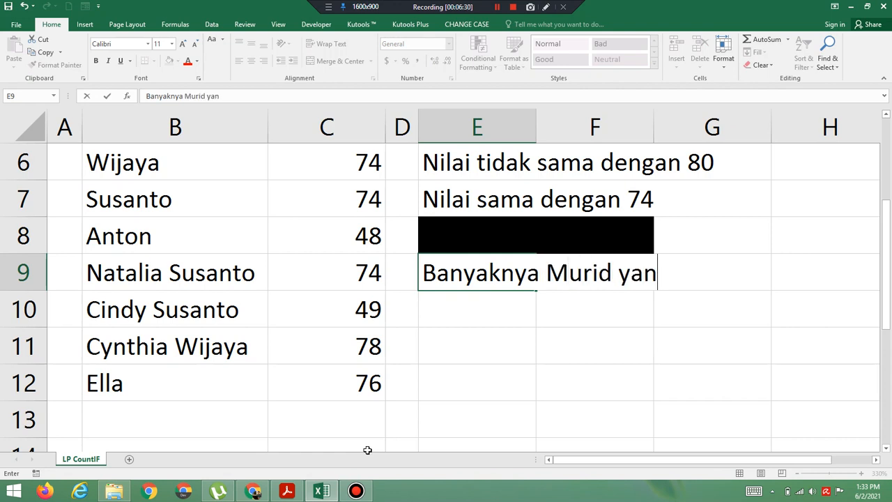
pyautogui.write('g ber')
pyautogui.press('BackSpace')
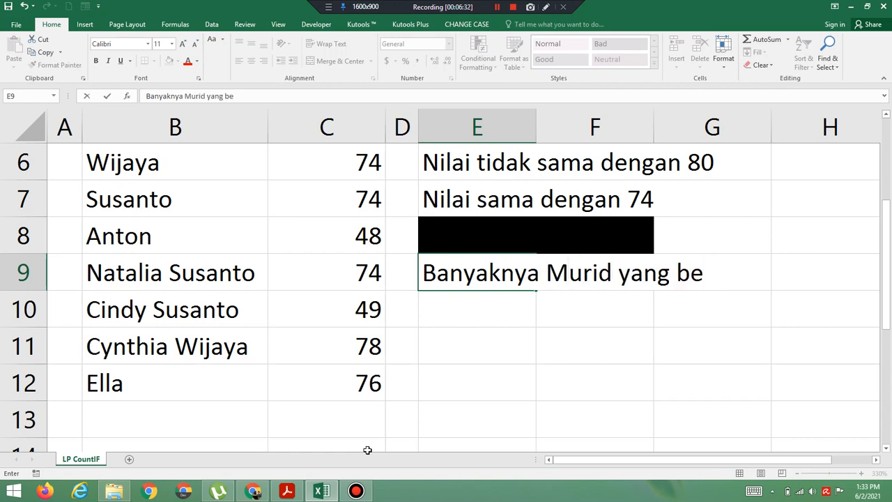
pyautogui.write('rnama An')
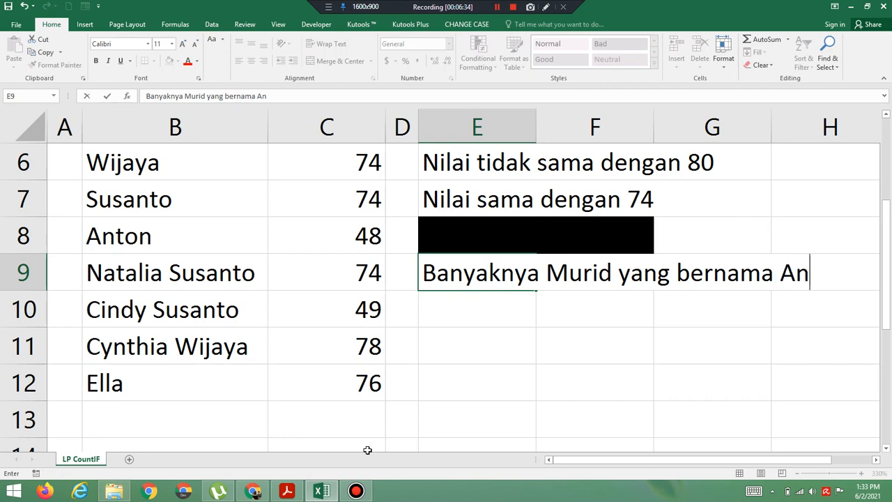
pyautogui.write('ton')
pyautogui.press('Return')
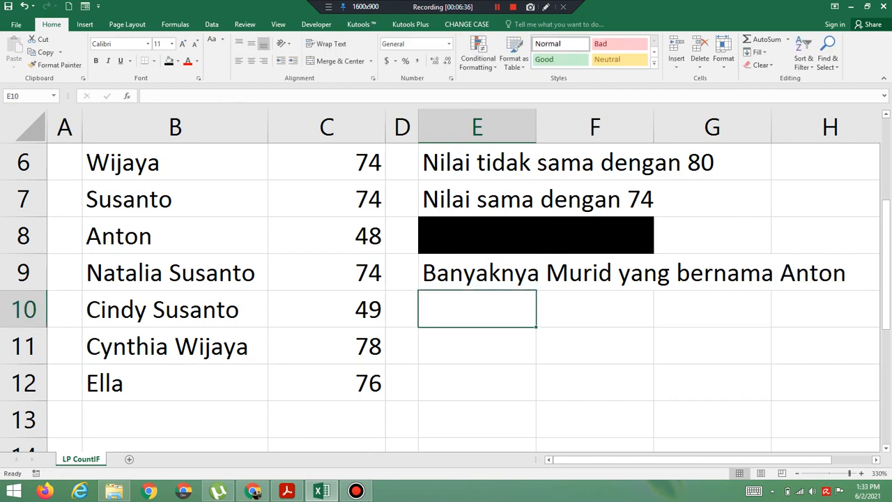
# Step: Check row 10 of the exercise PDF and enter "Banyaknya murid yang bernama" plus the name given there in E10 in Excel
pyautogui.click(322, 491)
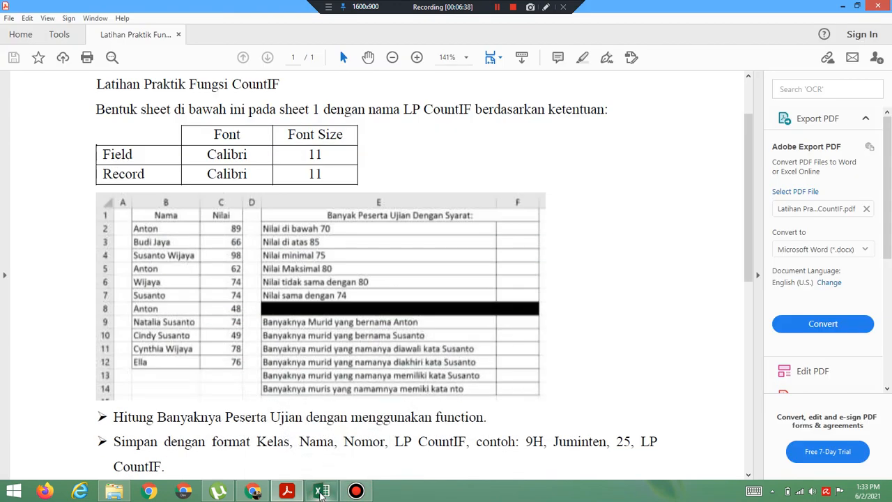
pyautogui.click(321, 492)
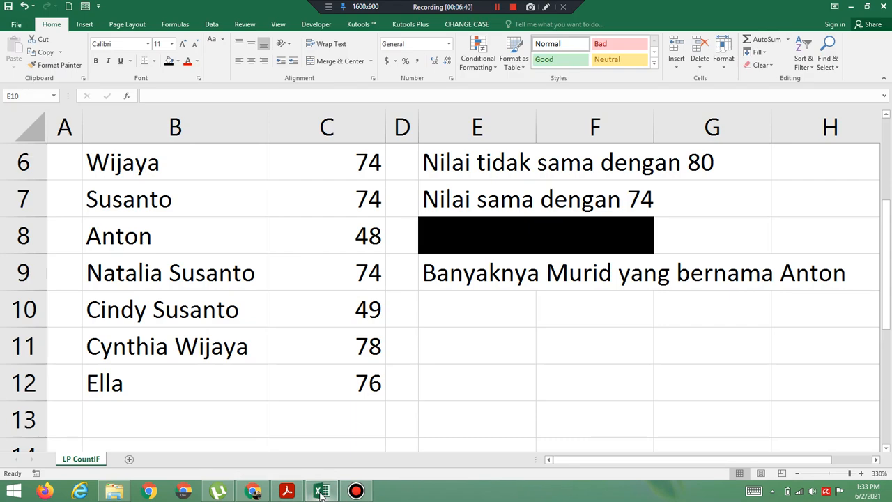
pyautogui.click(451, 311)
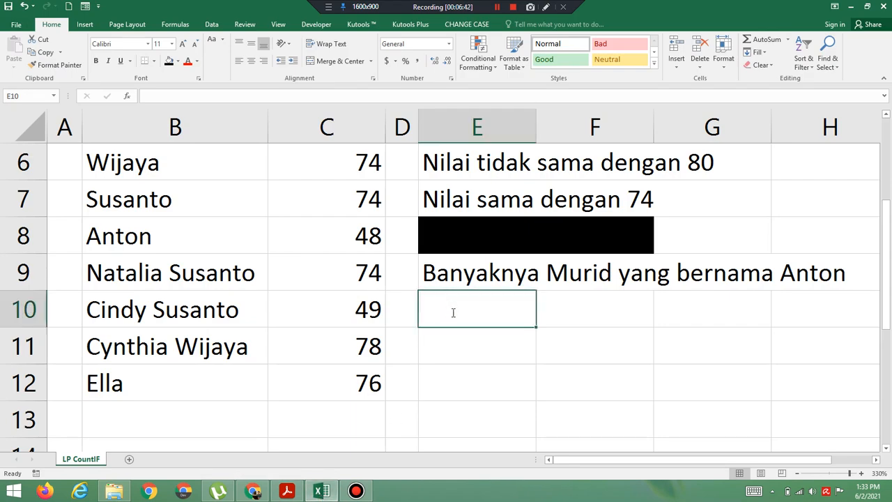
pyautogui.write('Banyak')
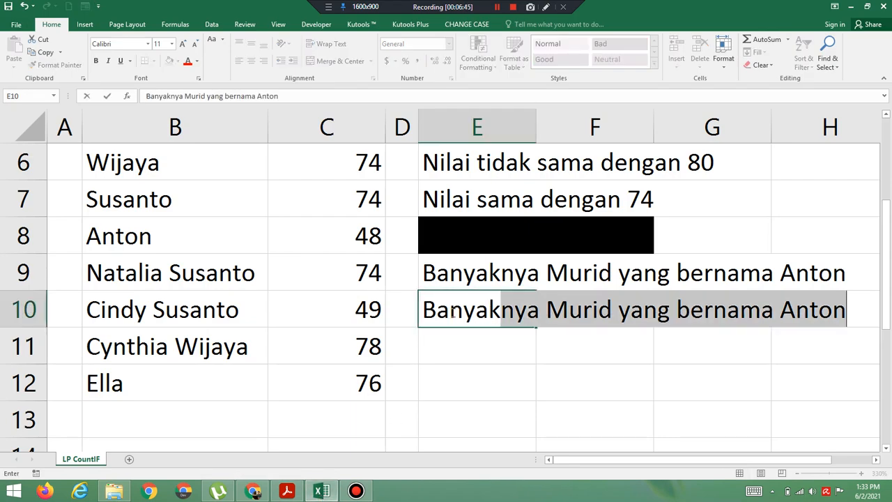
pyautogui.write('nya mu')
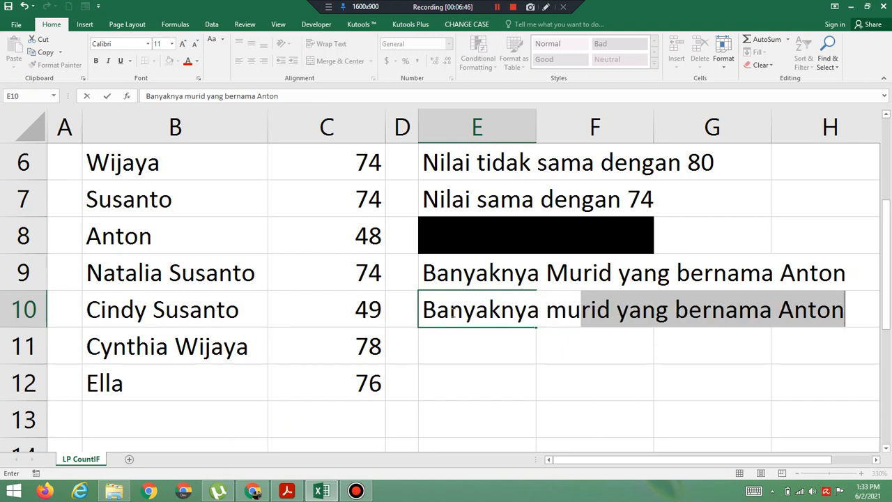
pyautogui.write('rid yang bern')
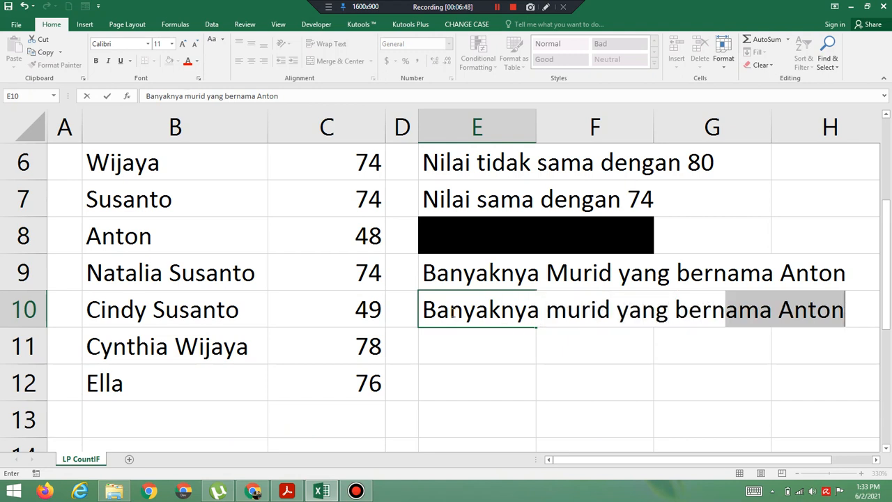
pyautogui.write('ama S')
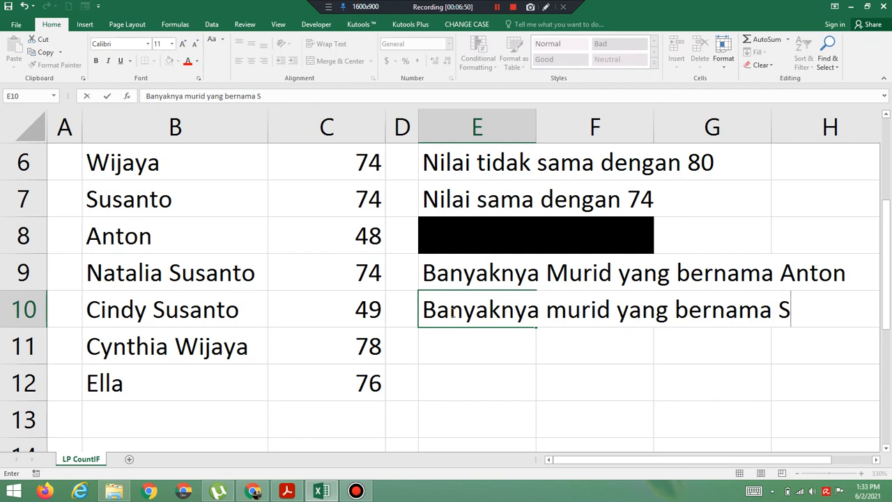
pyautogui.write('usanto')
pyautogui.press('Return')
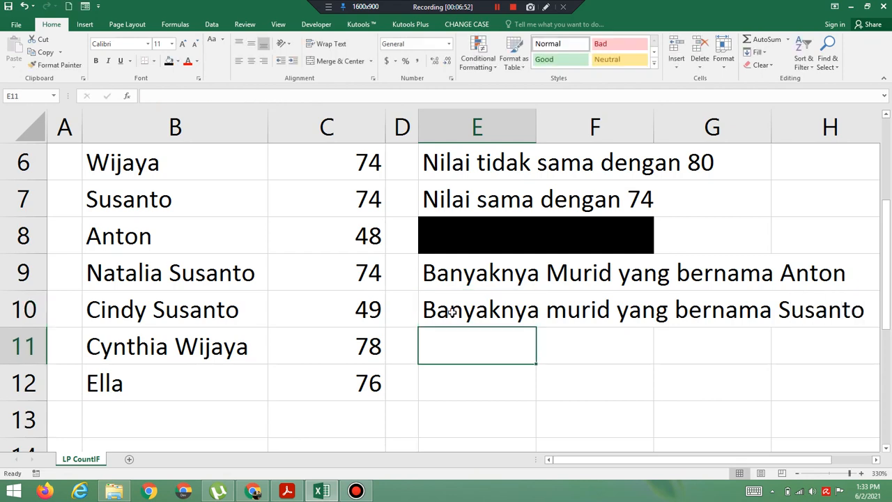
# Step: Consult the exercise PDF for row 11 and enter "Banyaknya murid yang namanya diawali dengan kata" plus the listed name in E11 in Excel
pyautogui.click(321, 492)
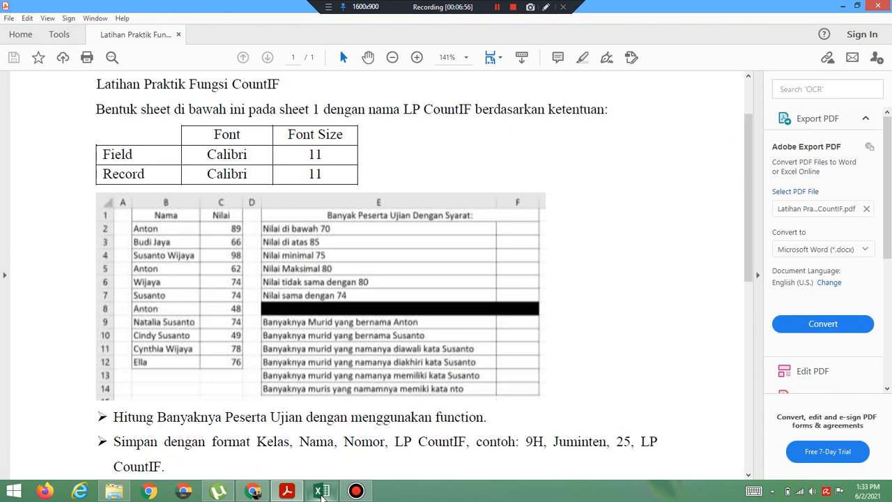
pyautogui.click(321, 491)
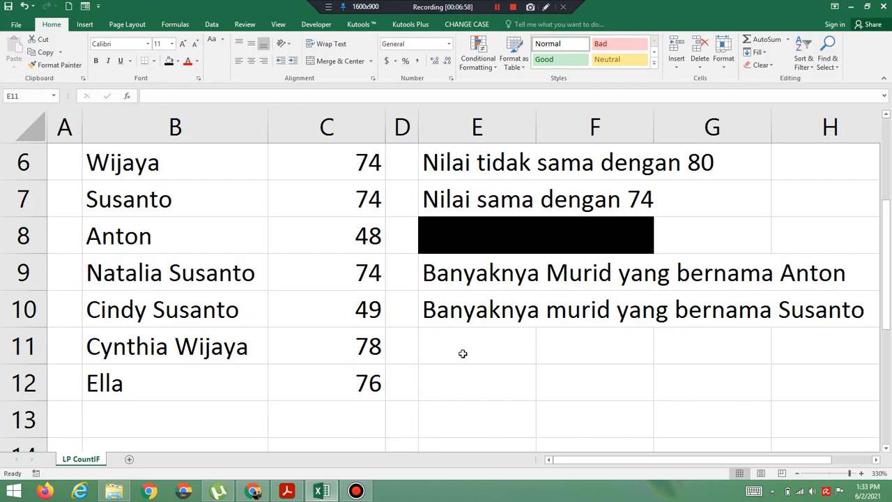
pyautogui.click(461, 340)
pyautogui.write('Banya')
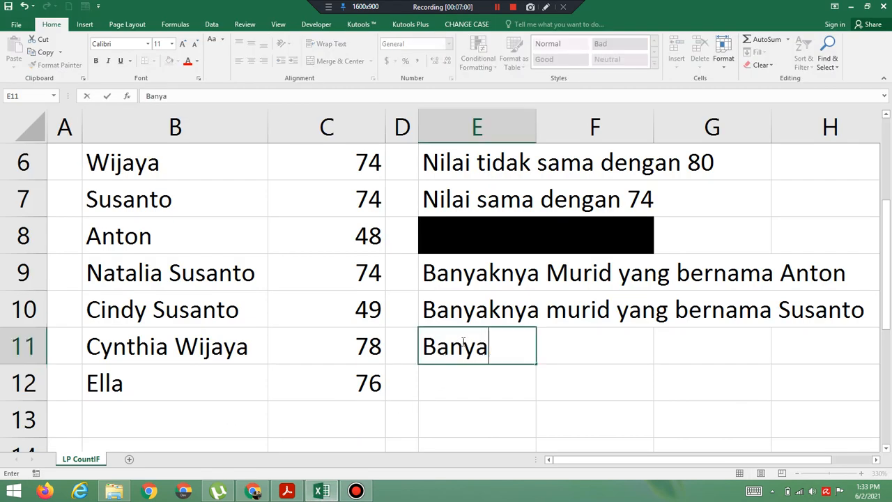
pyautogui.write('knya mu')
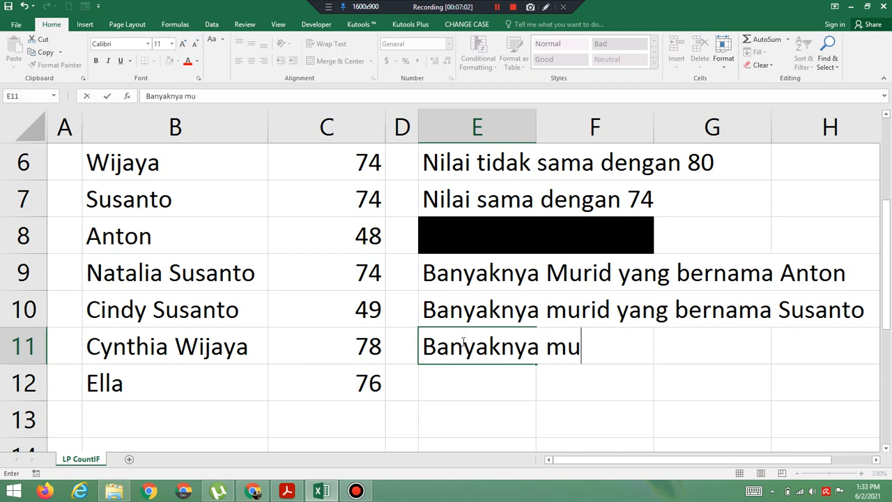
pyautogui.write('rid yang')
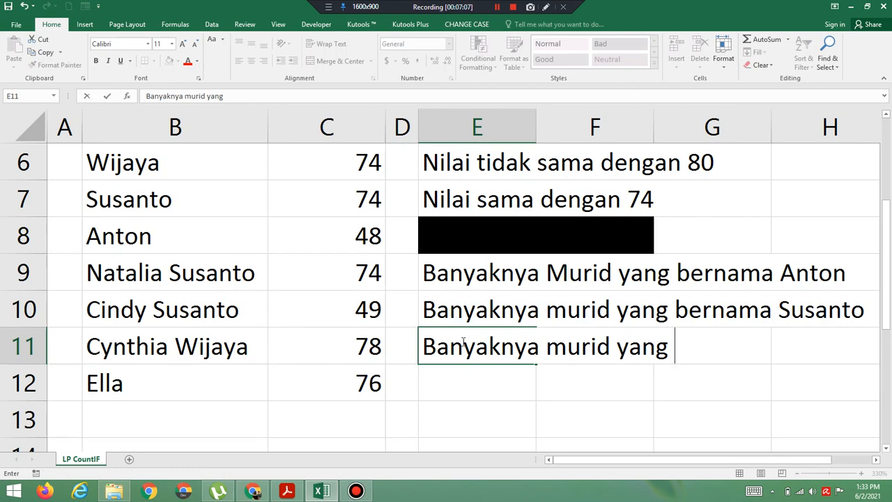
pyautogui.click(321, 491)
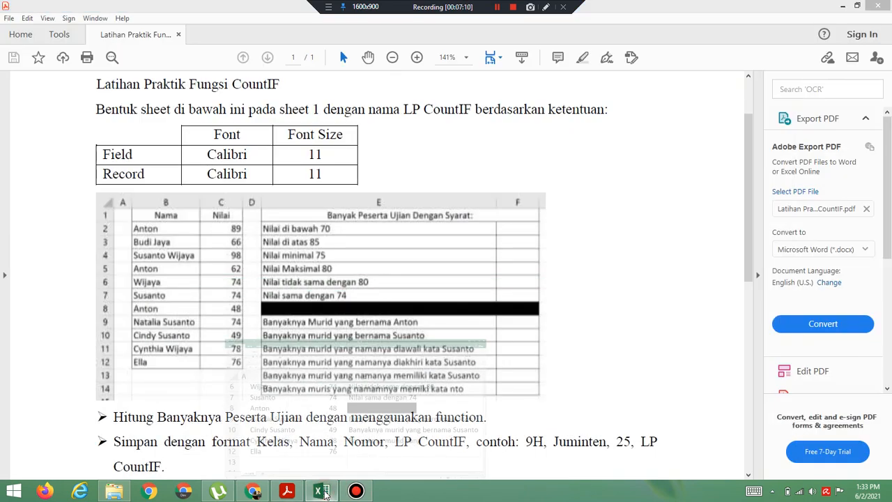
pyautogui.click(322, 491)
pyautogui.write('nam')
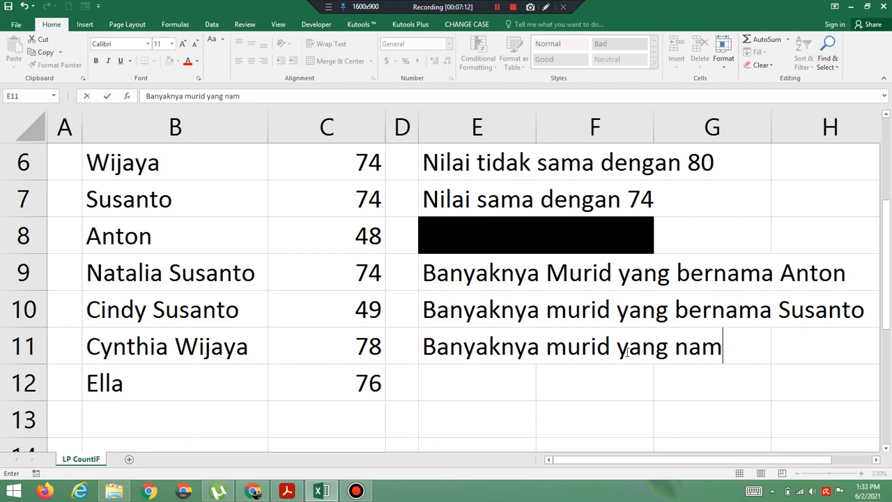
pyautogui.write('anya di')
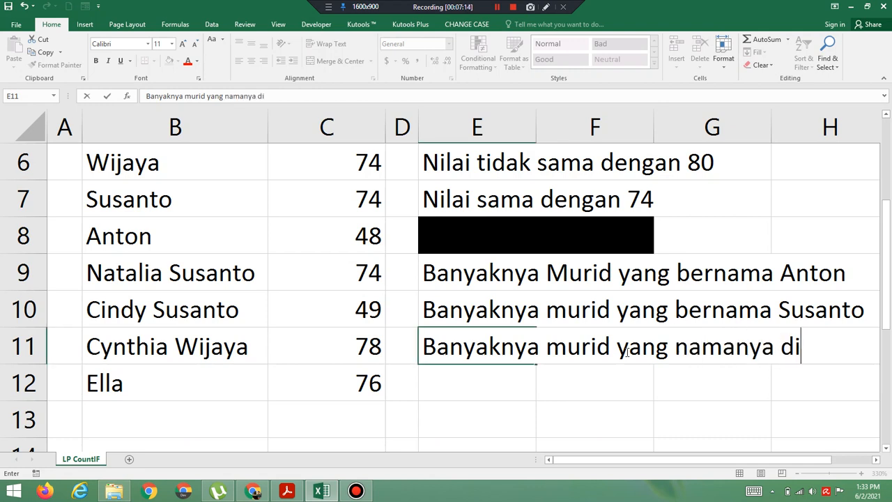
pyautogui.write('awali den')
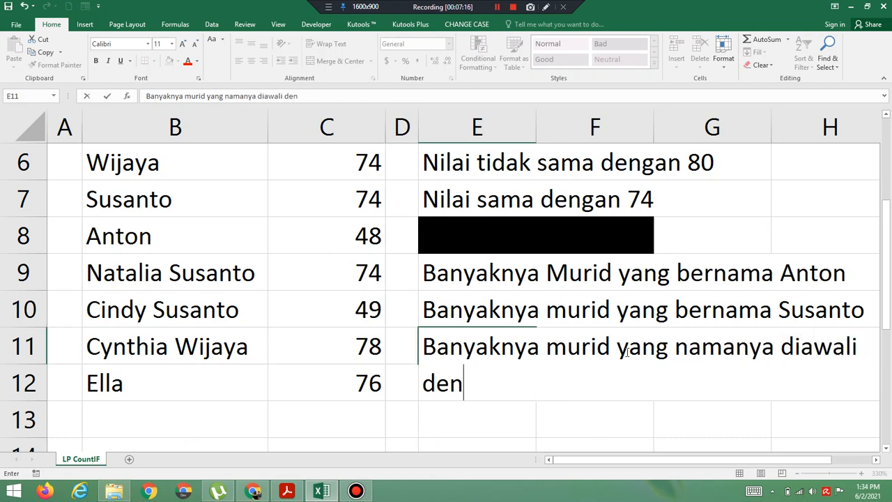
pyautogui.write('gan kata Susanto')
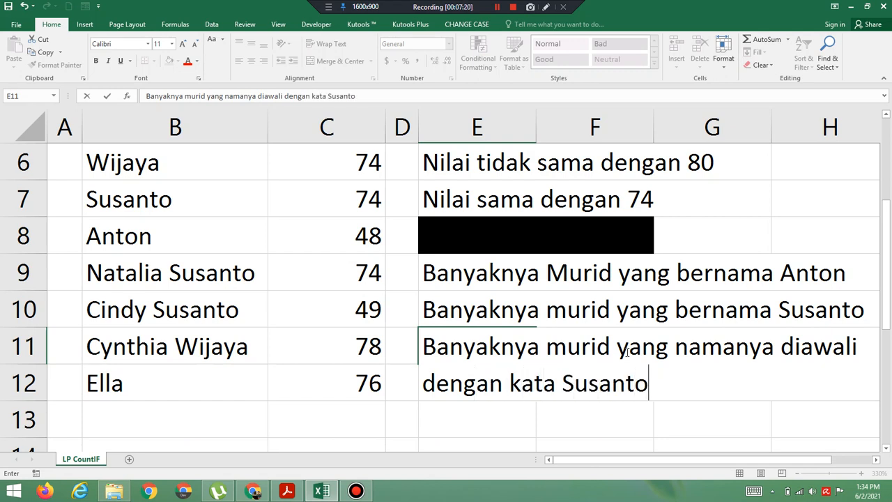
pyautogui.press('Return')
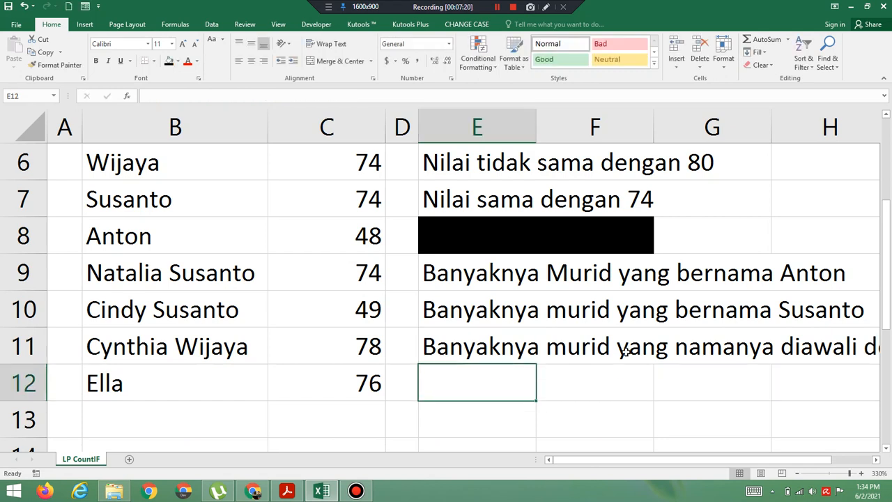
# Step: Check row 12 of the exercise PDF and enter "Banyaknya murid yang namanya diakhiri kata" plus the listed name in E12 in Excel
pyautogui.click(331, 492)
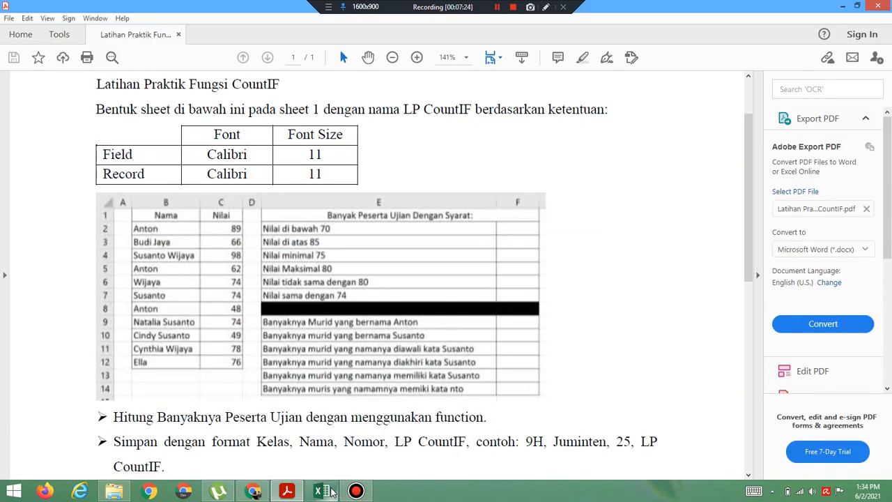
pyautogui.click(332, 492)
pyautogui.click(505, 377)
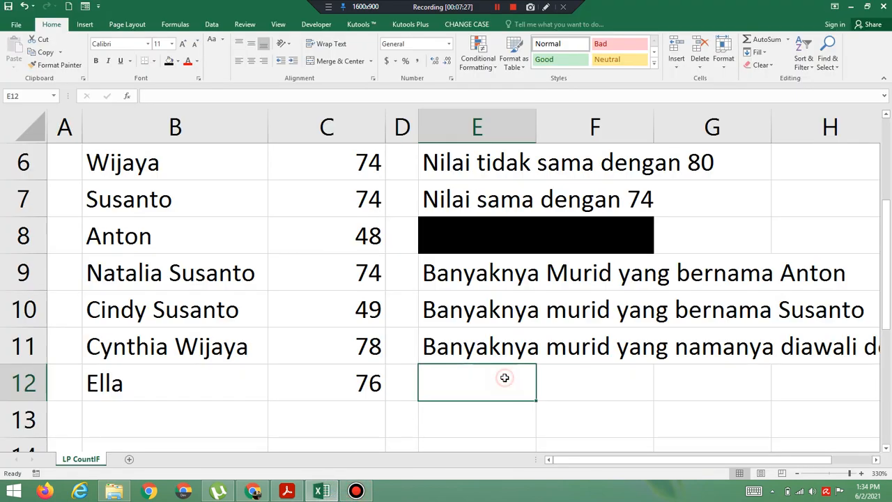
pyautogui.write('Banyak')
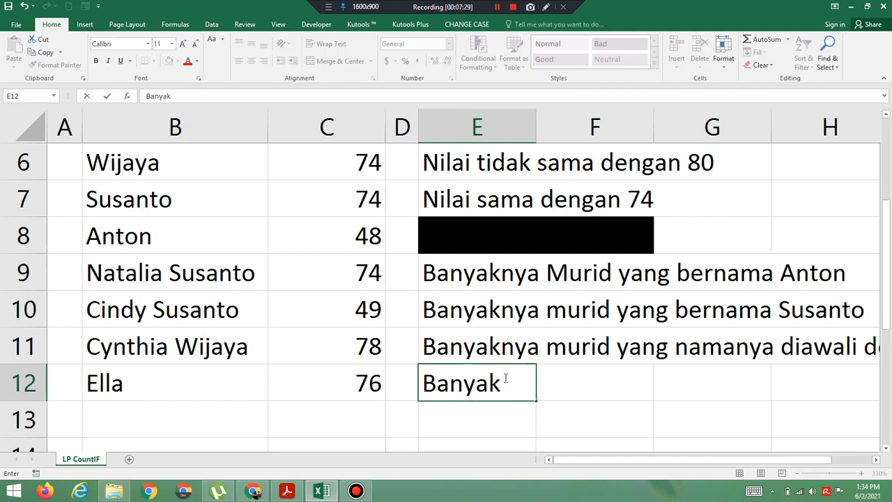
pyautogui.write('nya mur')
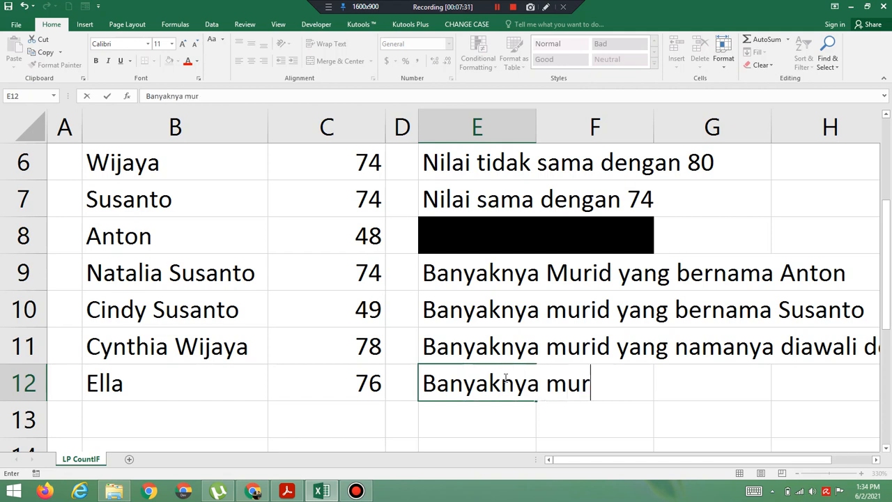
pyautogui.write('id yang nama')
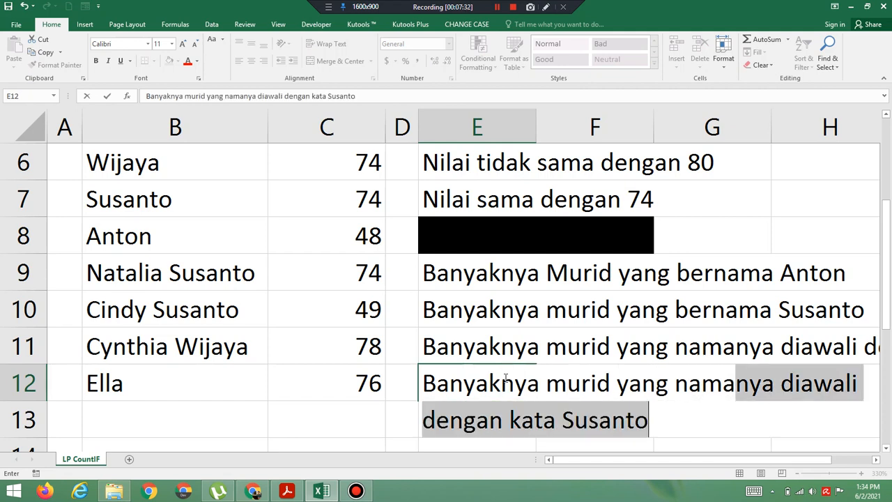
pyautogui.write('nya diak')
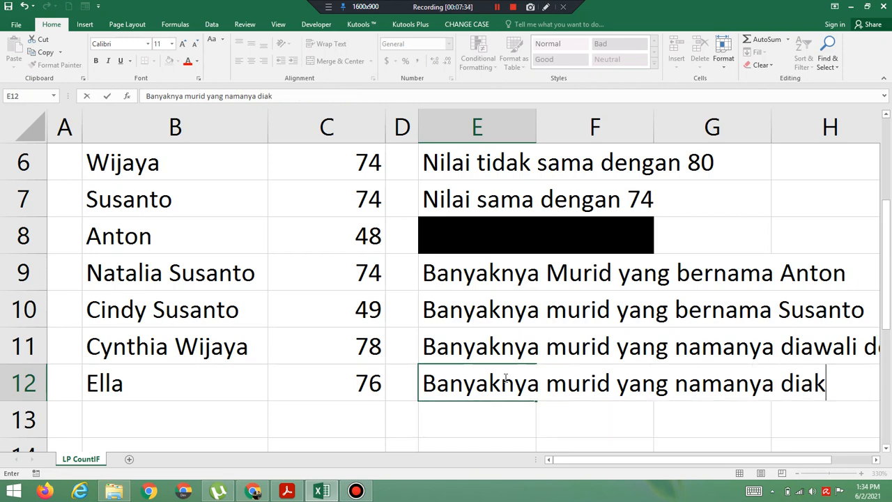
pyautogui.write('hiri kata ')
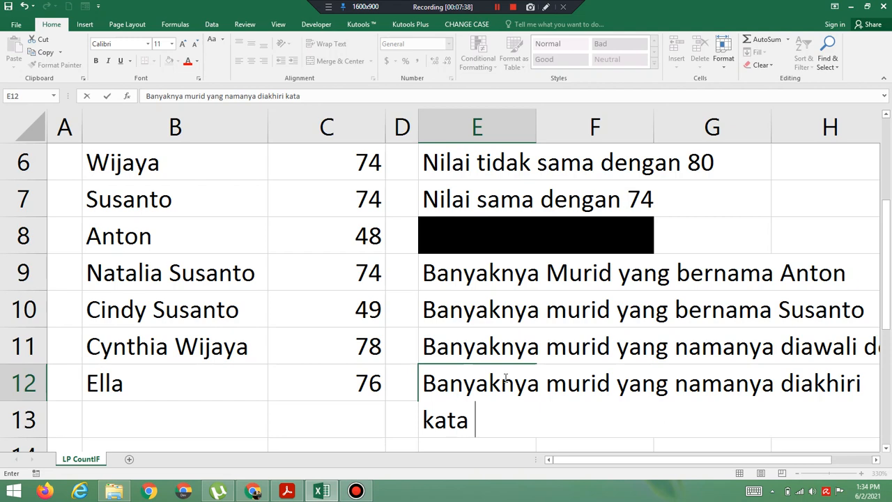
pyautogui.write('Susanto')
pyautogui.press('Return')
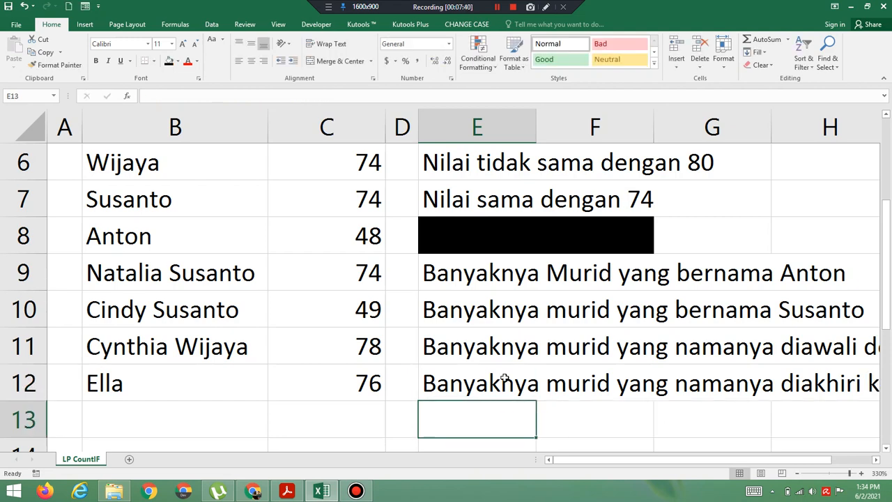
# Step: Look up row 13 in the exercise PDF and enter "Banyaknya murid yang namanya memiliki kata" plus the name given there in E13 in Excel
pyautogui.click(322, 490)
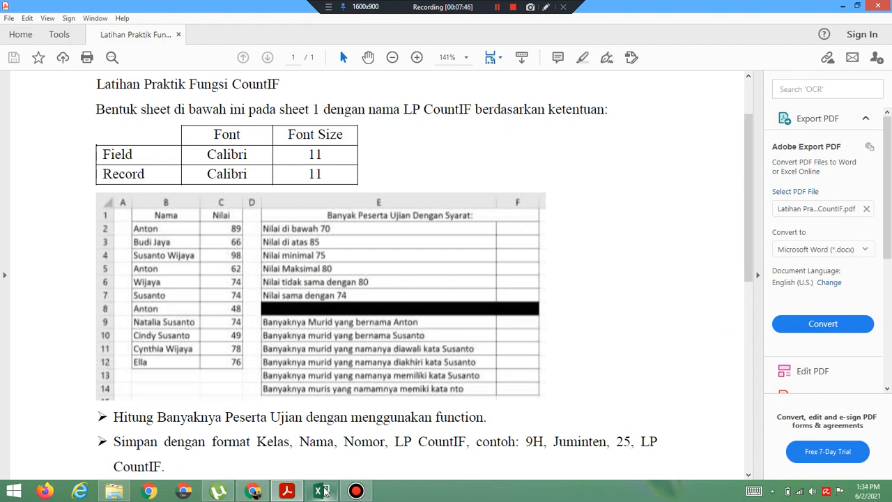
pyautogui.click(323, 491)
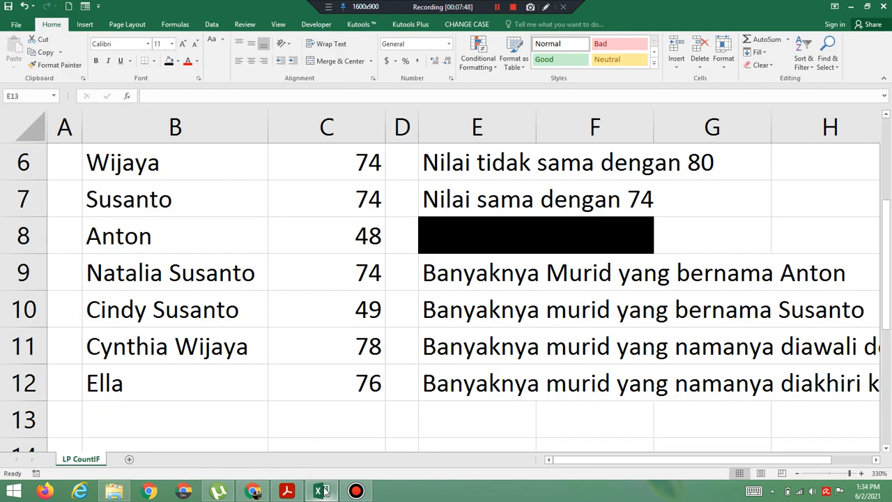
pyautogui.doubleClick(471, 408)
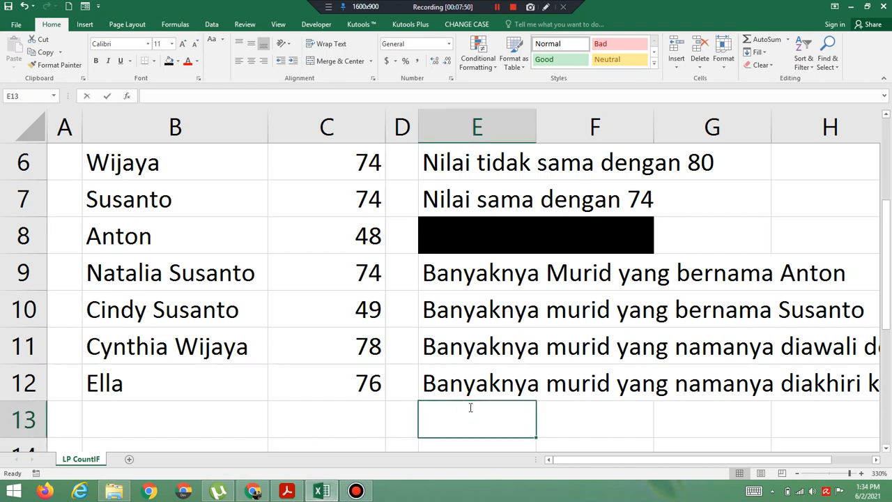
pyautogui.write('Banyaknya')
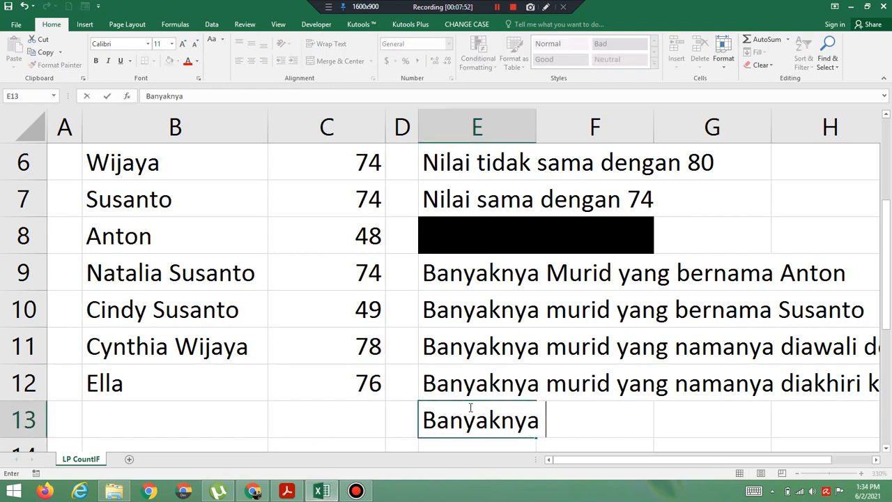
pyautogui.write(' murid yang n')
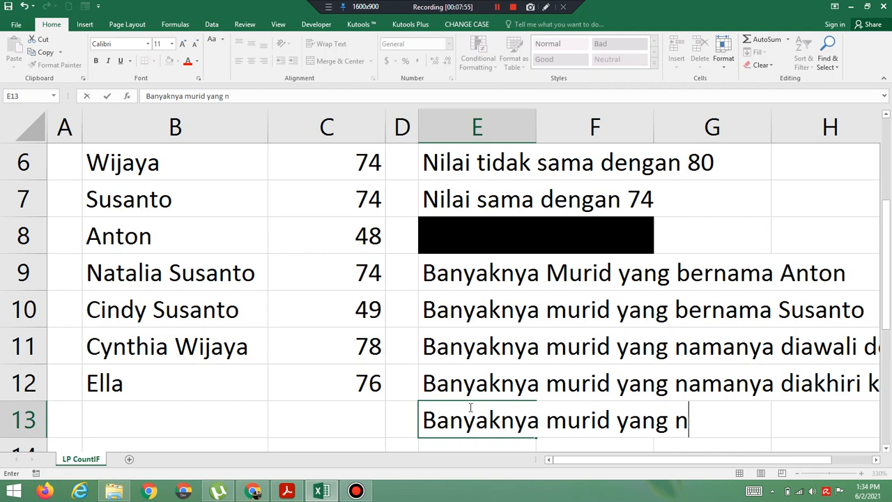
pyautogui.write('amanya me')
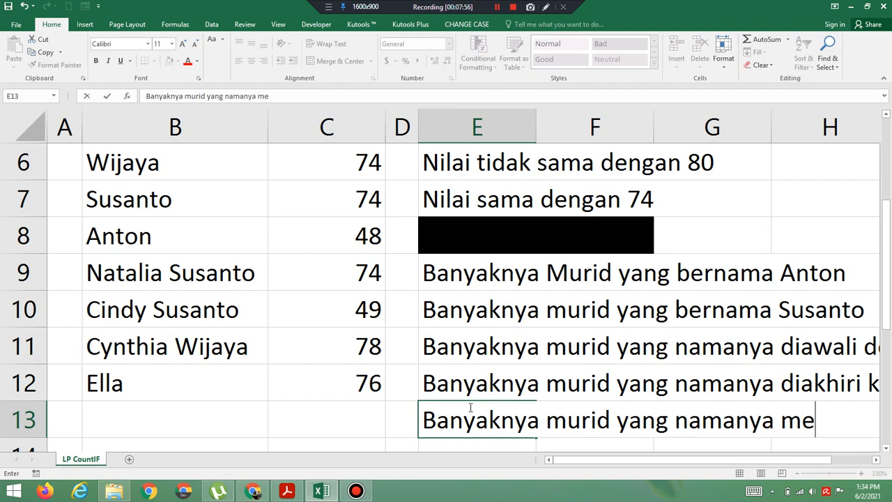
pyautogui.write('miliki kat')
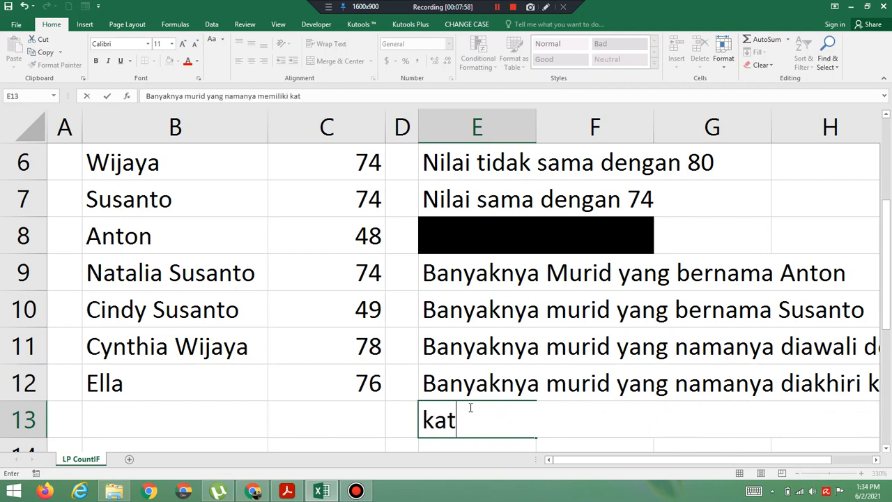
pyautogui.write('a Susan')
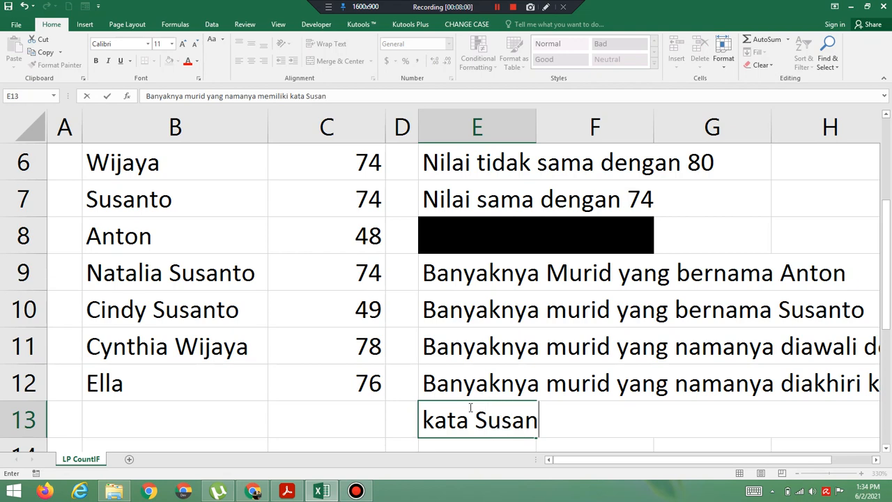
pyautogui.write('to')
pyautogui.press('Return')
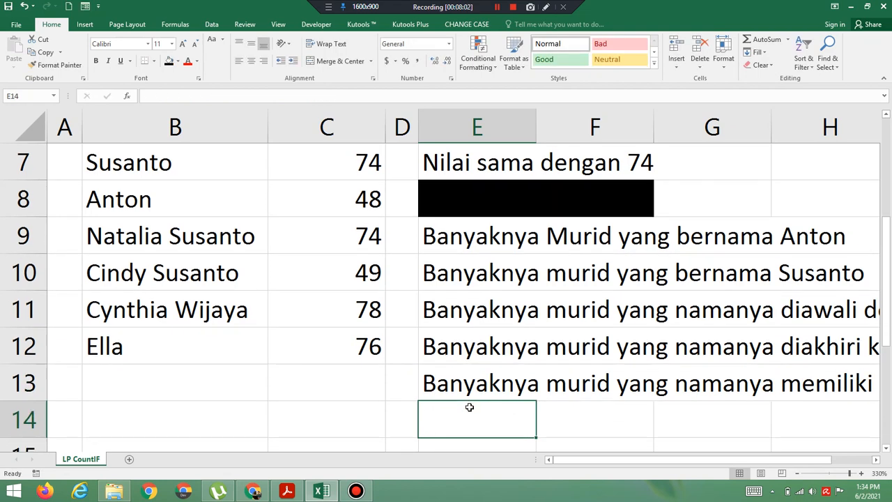
# Step: Consult the exercise PDF for row 14 and enter "Banyaknya murid yang namanya memiliki kata nto" in E14 in Excel
pyautogui.click(318, 492)
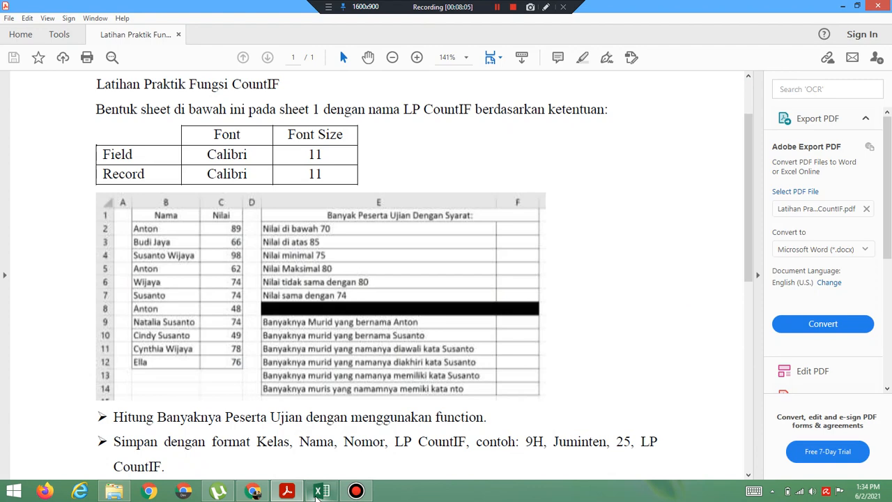
pyautogui.click(319, 492)
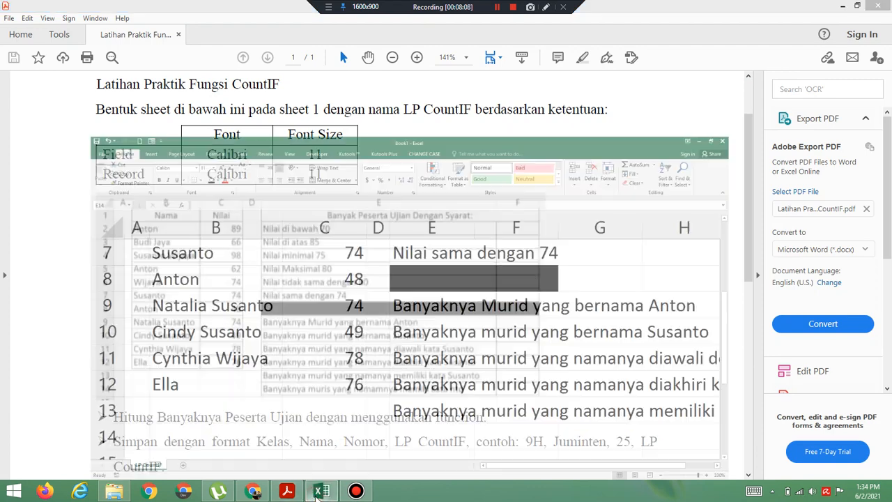
pyautogui.click(472, 411)
pyautogui.write('B')
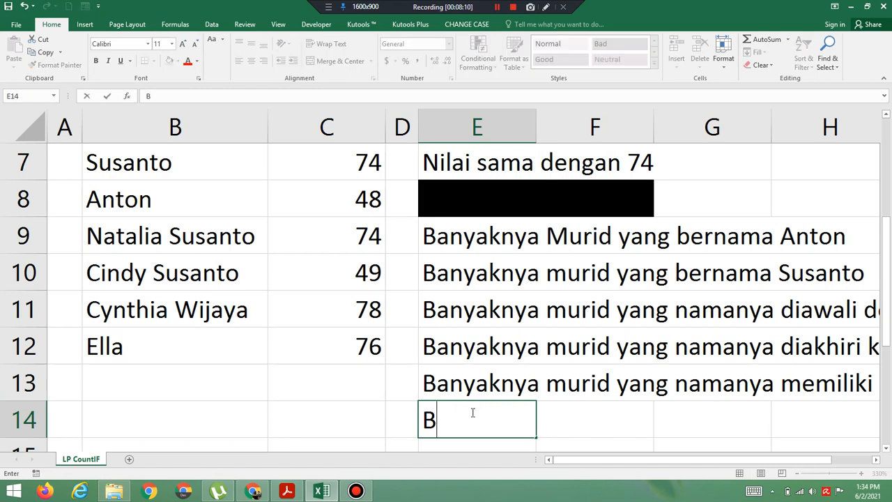
pyautogui.write('anyaknya m')
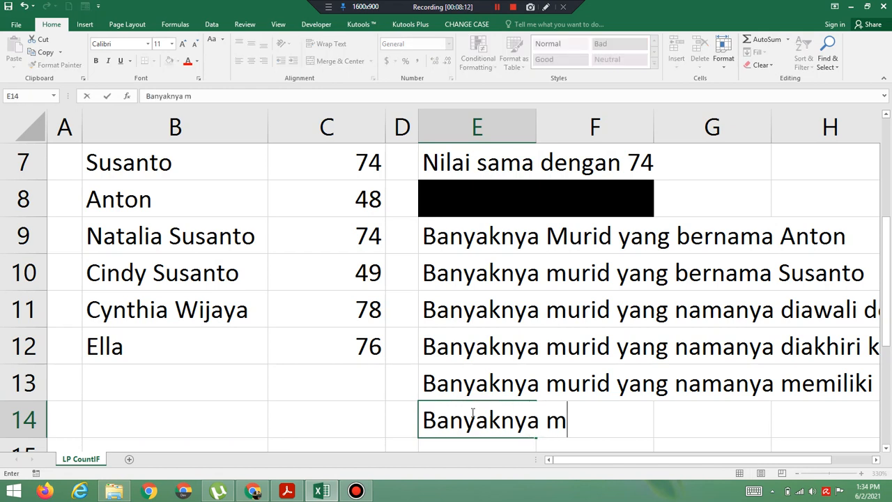
pyautogui.write('urid yang ')
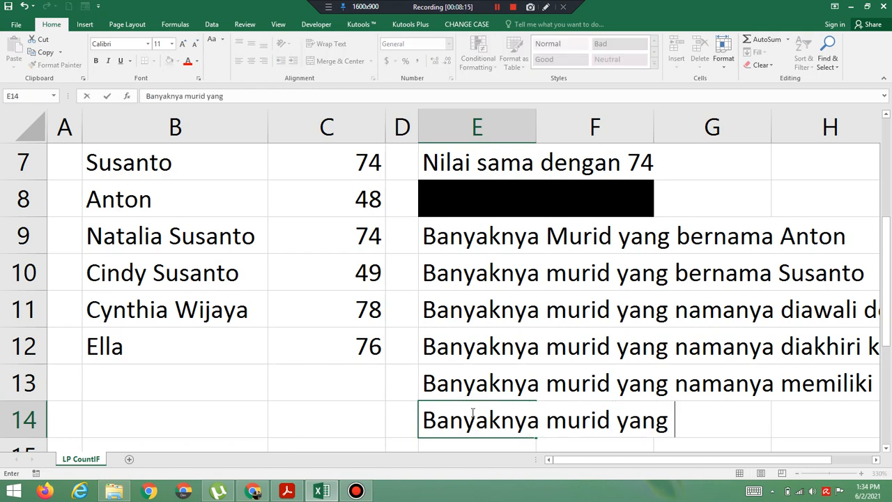
pyautogui.write('namanya m')
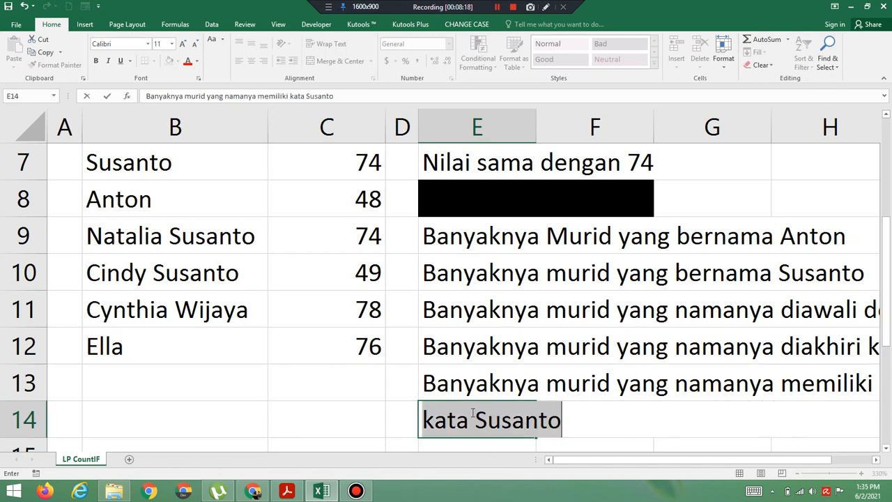
pyautogui.write('emiliki kata')
pyautogui.press('BackSpace')
pyautogui.press('BackSpace')
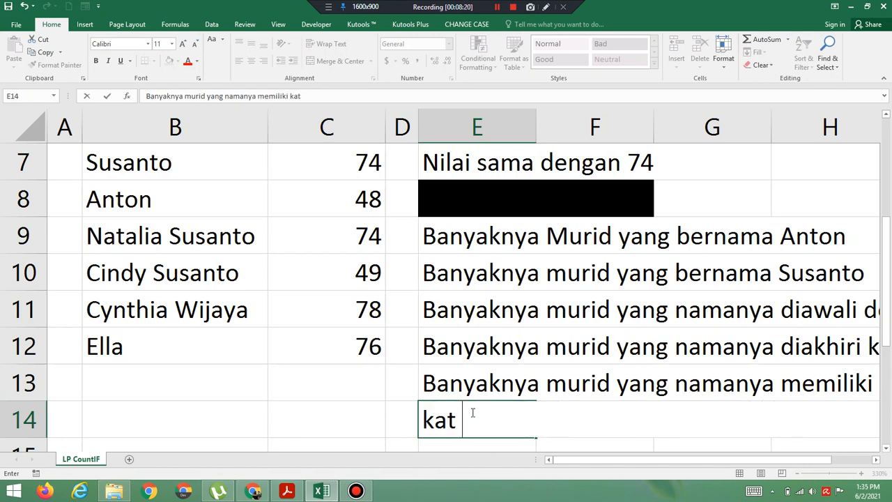
pyautogui.write('a')
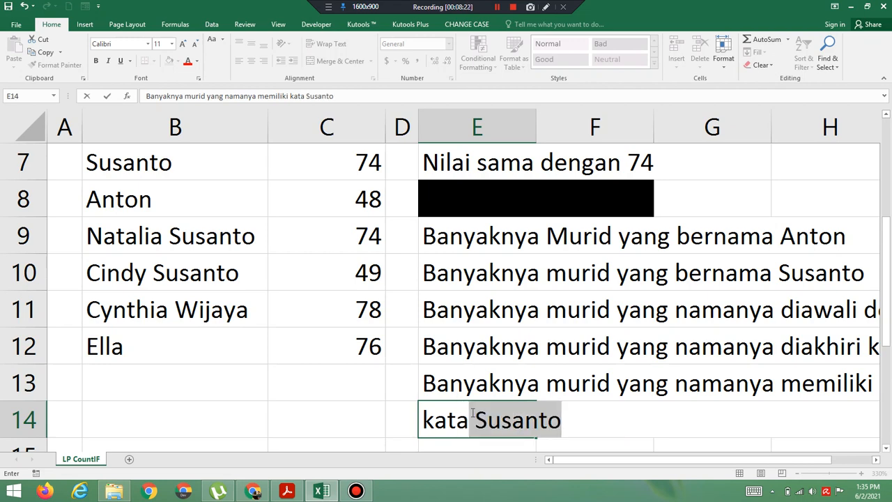
pyautogui.write(' Anto')
pyautogui.press('Return')
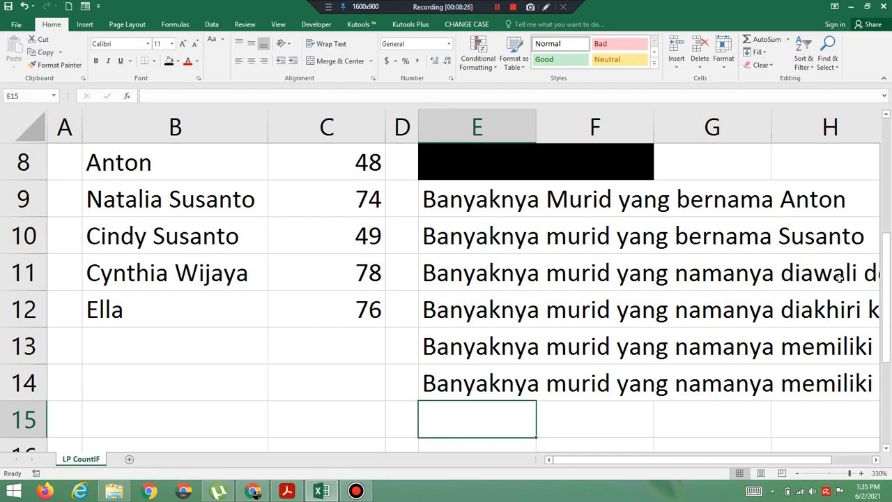
# Step: Remove the word "dengan" from the criterion text in E11 so it reads "diawali kata" before the name
pyautogui.click(502, 272)
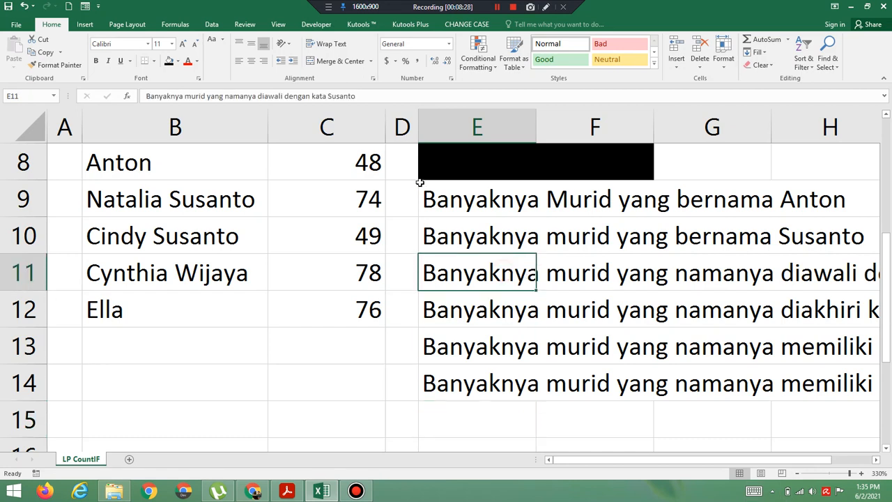
pyautogui.click(313, 96)
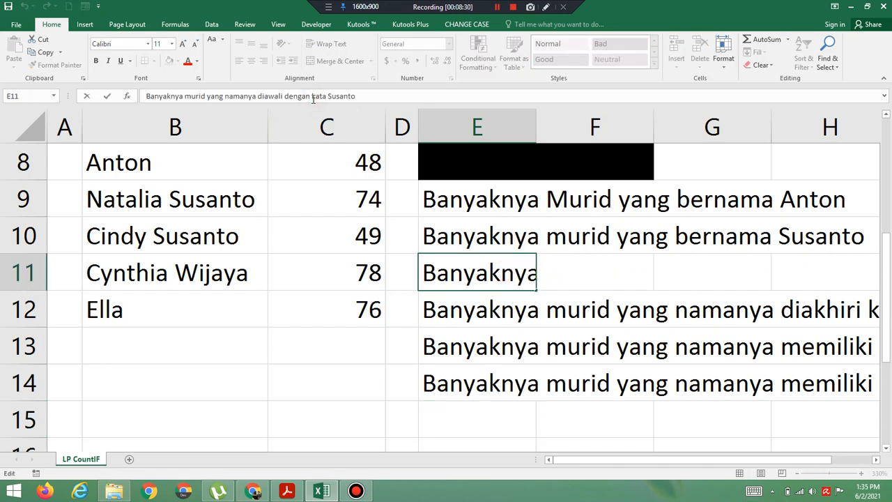
pyautogui.press('BackSpace')
pyautogui.press('BackSpace')
pyautogui.press('BackSpace')
pyautogui.press('BackSpace')
pyautogui.press('BackSpace')
pyautogui.press('BackSpace')
pyautogui.press('BackSpace')
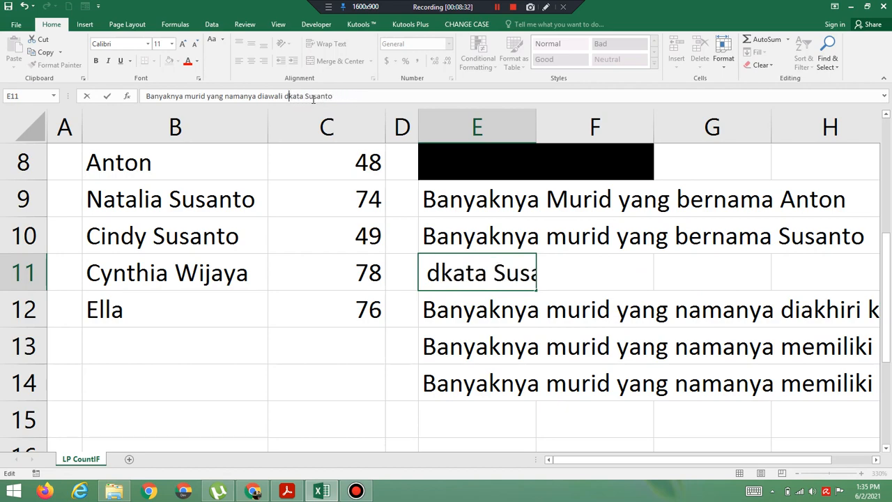
pyautogui.press('Return')
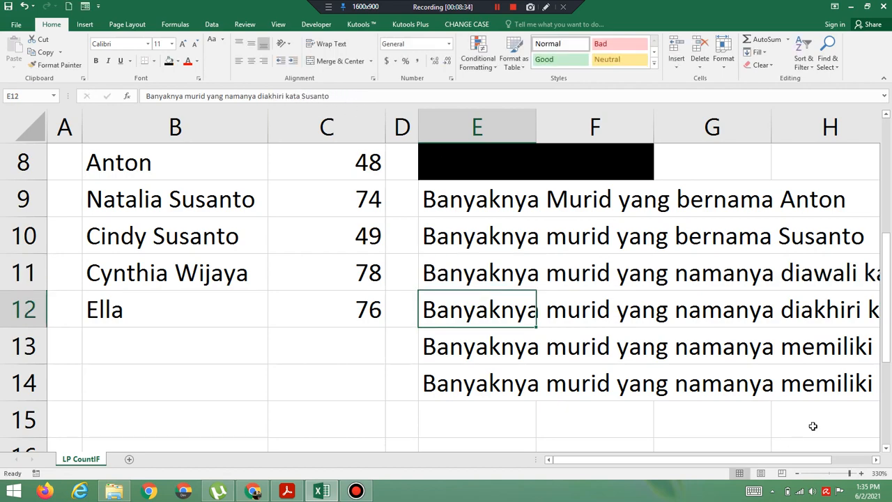
# Step: Fit column E's width to its longest criterion text
pyautogui.click(797, 473)
pyautogui.click(797, 473)
pyautogui.click(797, 473)
pyautogui.click(797, 473)
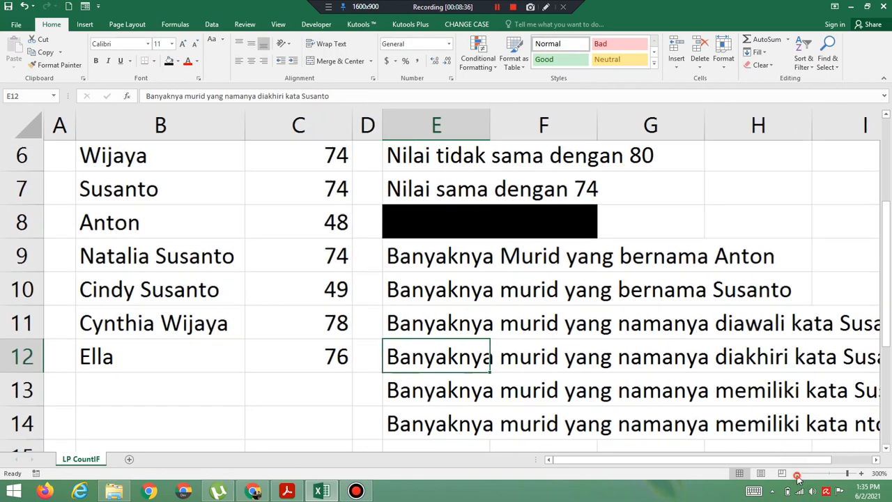
pyautogui.click(797, 473)
pyautogui.click(796, 473)
pyautogui.click(797, 473)
pyautogui.click(796, 473)
pyautogui.click(797, 473)
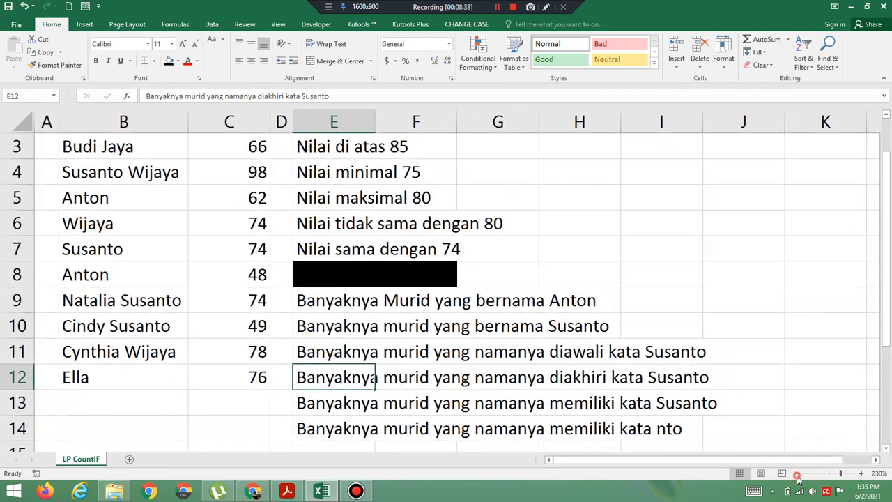
pyautogui.click(797, 473)
pyautogui.click(797, 473)
pyautogui.click(797, 473)
pyautogui.click(797, 473)
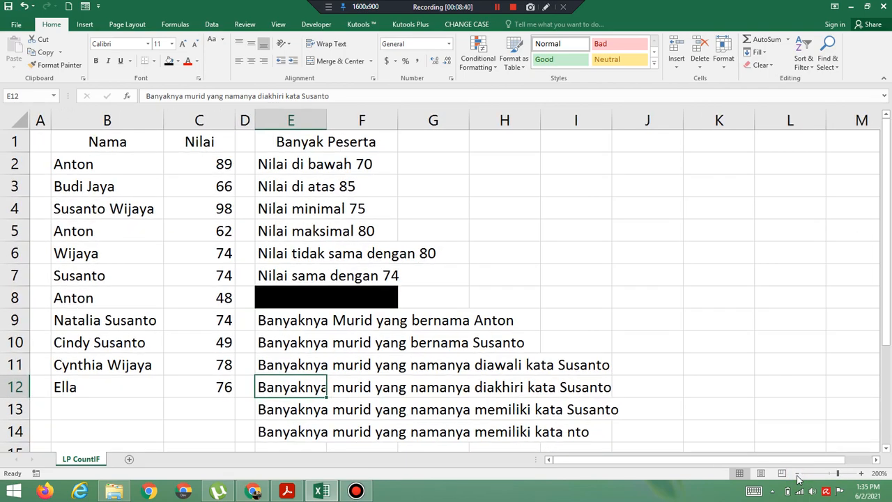
pyautogui.click(797, 473)
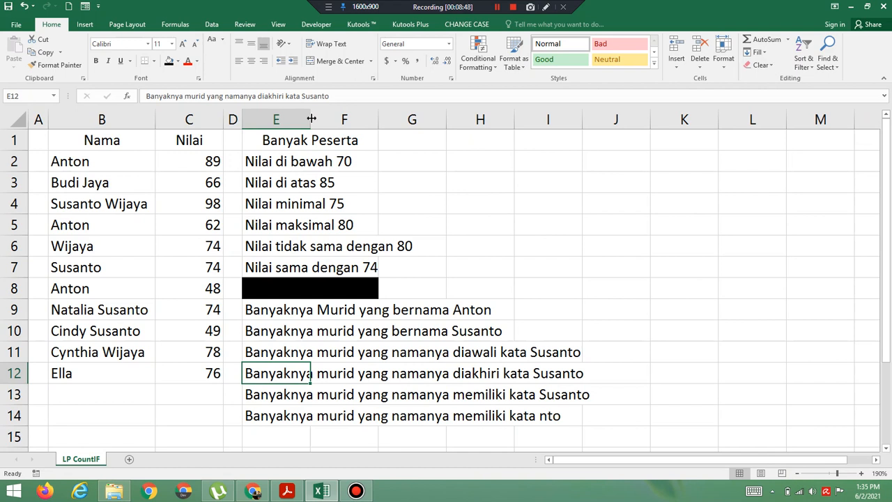
pyautogui.moveTo(311, 120)
pyautogui.mouseDown()
pyautogui.moveTo(335, 120)
pyautogui.moveTo(312, 124)
pyautogui.mouseUp()
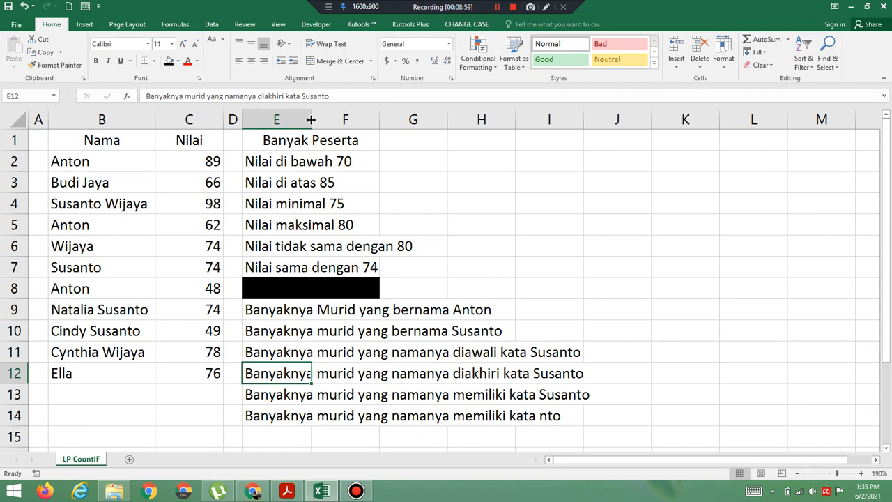
pyautogui.doubleClick(311, 120)
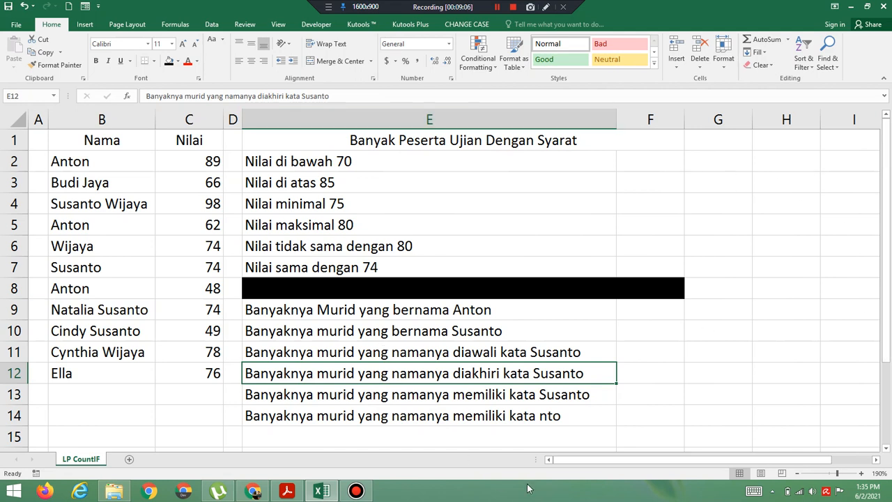
# Step: Select F2 as the first answer cell, then search the system for Notepad and open a blank note
pyautogui.click(651, 163)
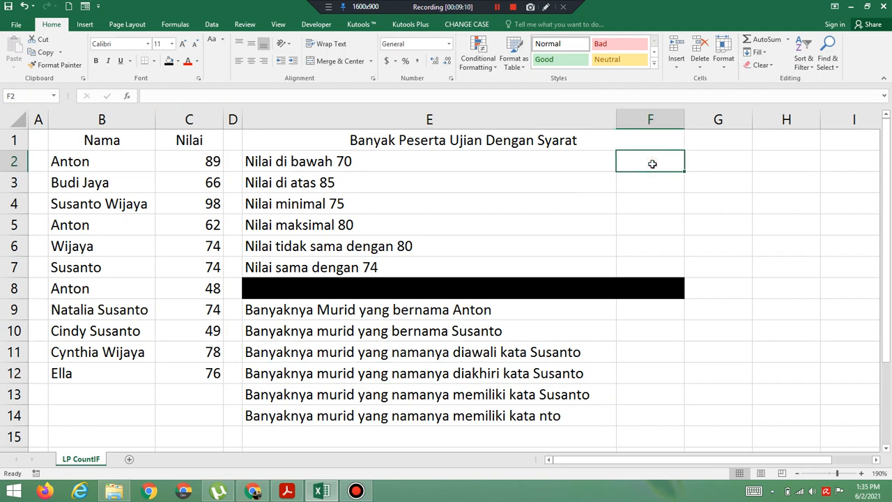
pyautogui.moveTo(888, 4)
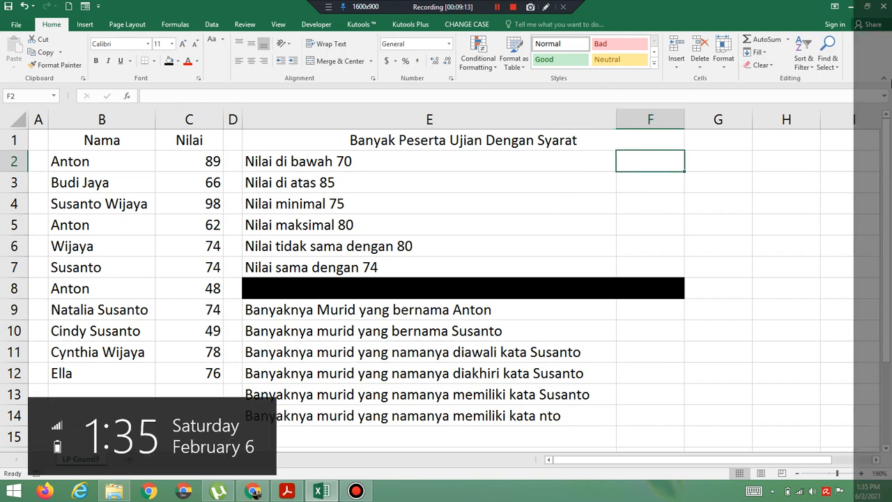
pyautogui.click(869, 141)
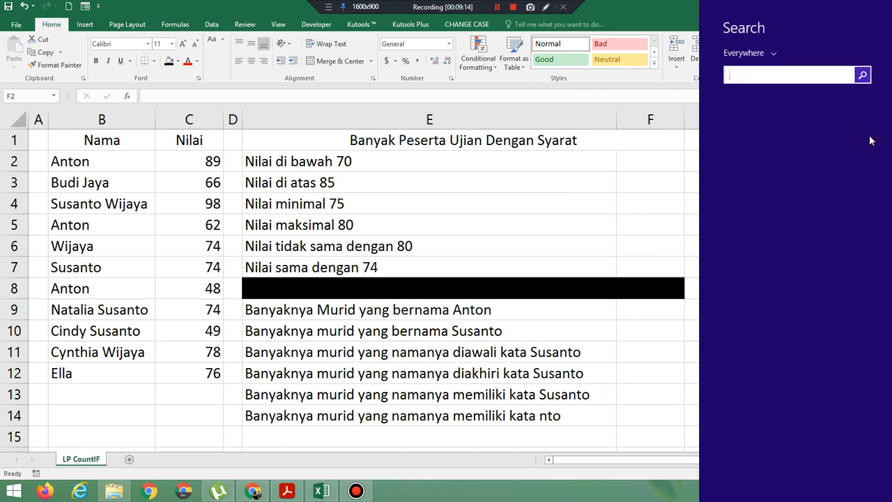
pyautogui.write('notepad')
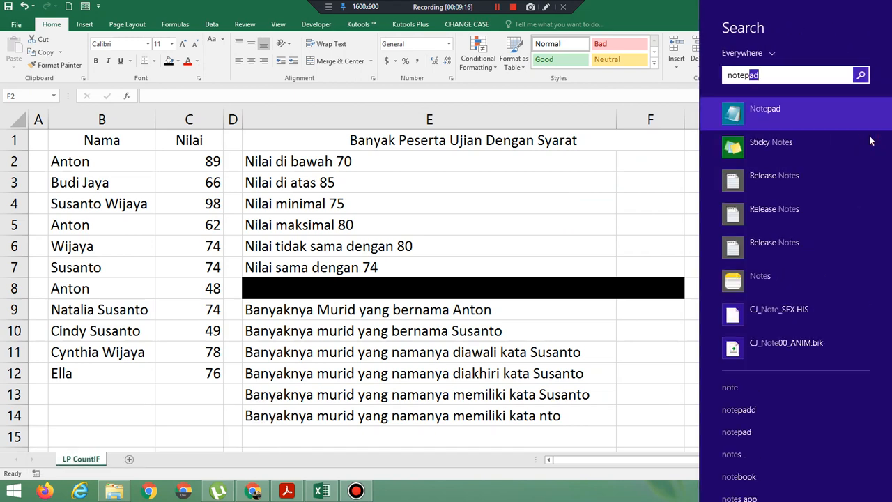
pyautogui.press('Return')
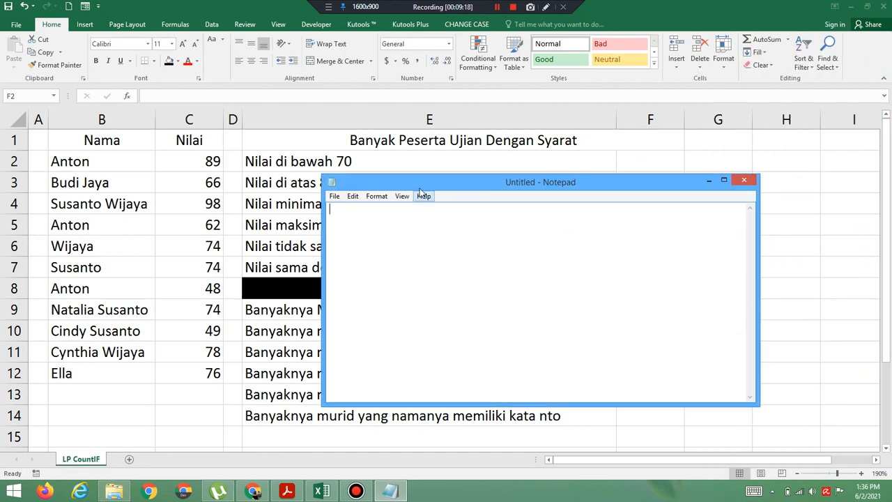
# Step: Set the Notepad font size to 26
pyautogui.click(376, 195)
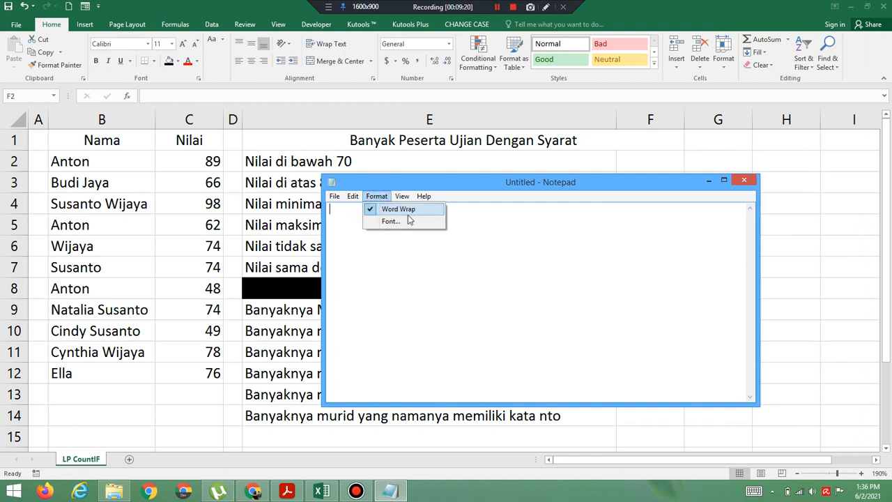
pyautogui.click(390, 221)
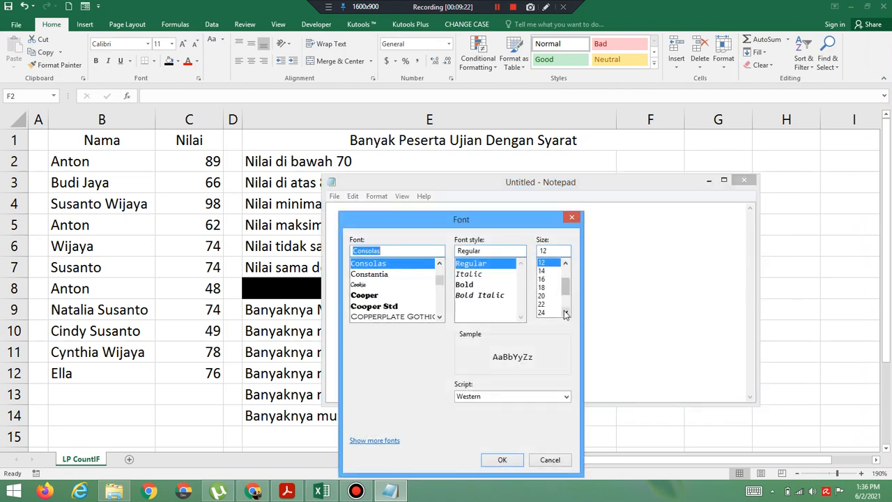
pyautogui.click(565, 313)
pyautogui.click(565, 313)
pyautogui.click(565, 313)
pyautogui.click(565, 313)
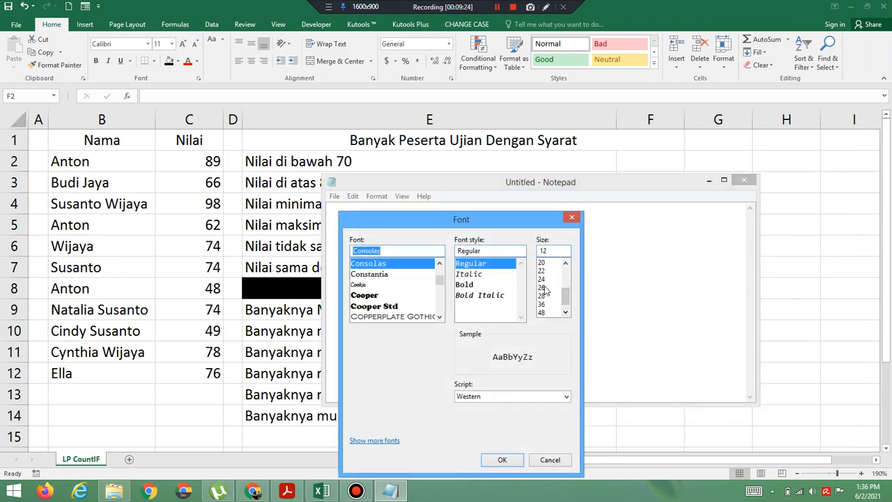
pyautogui.click(543, 287)
pyautogui.click(502, 459)
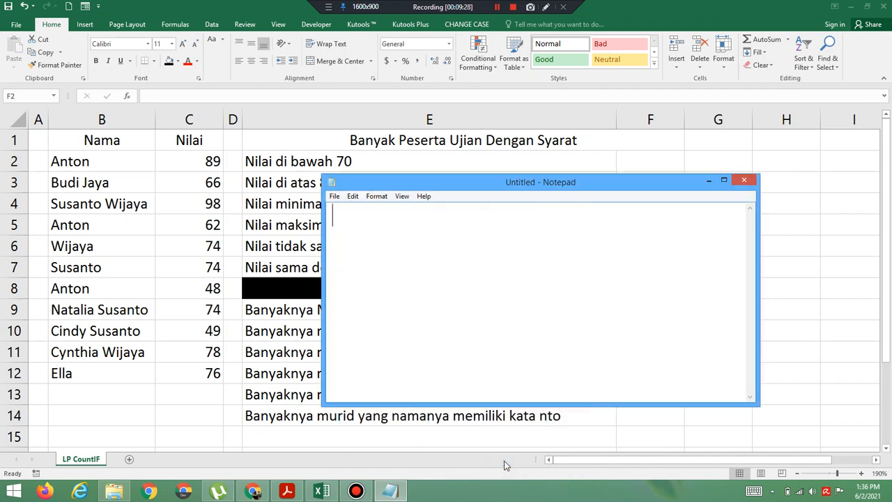
# Step: Write the syntax "=CountIF(Range,Criteria)" in the note and move the window lower so the first criteria rows are uncovered
pyautogui.write('=Count')
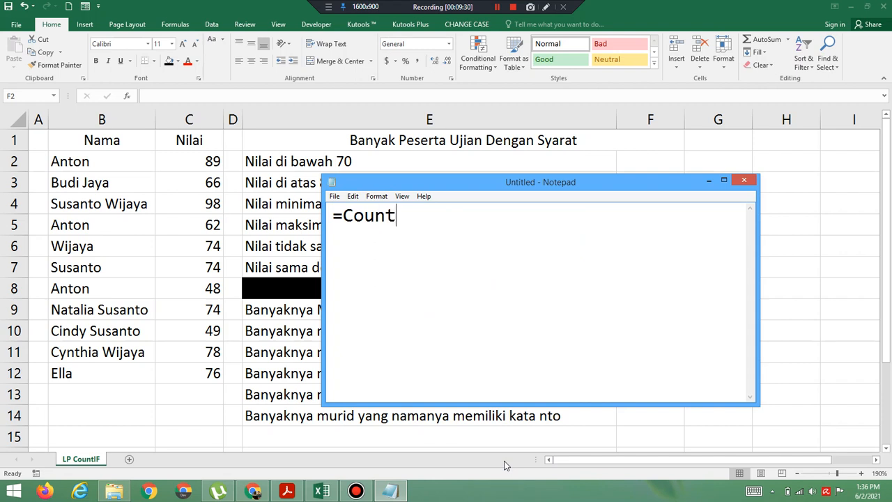
pyautogui.write('IF(Ran')
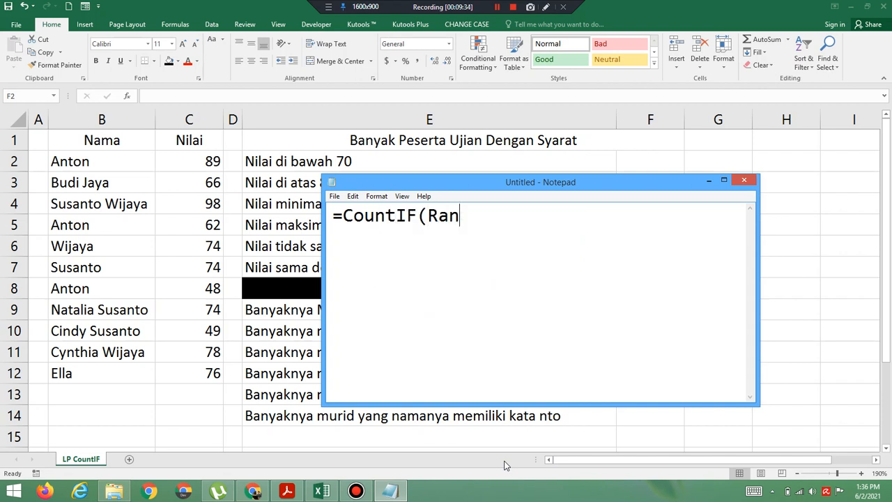
pyautogui.write('ge,Crit')
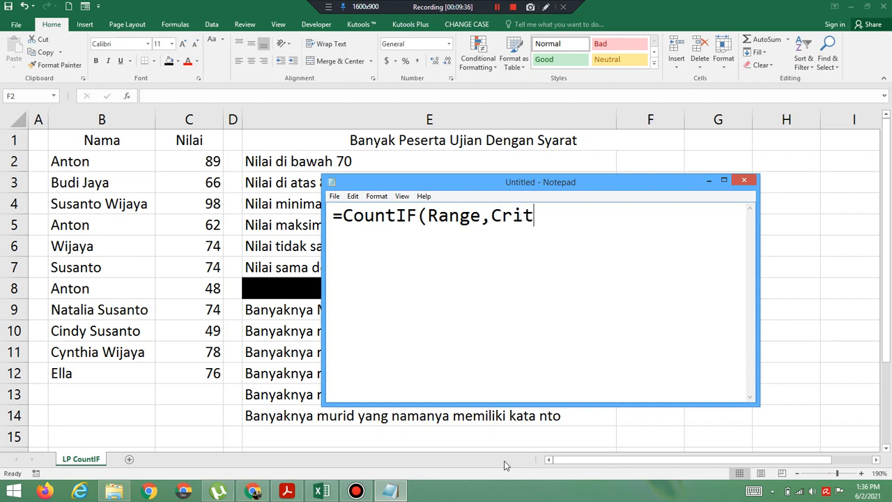
pyautogui.write('eria)')
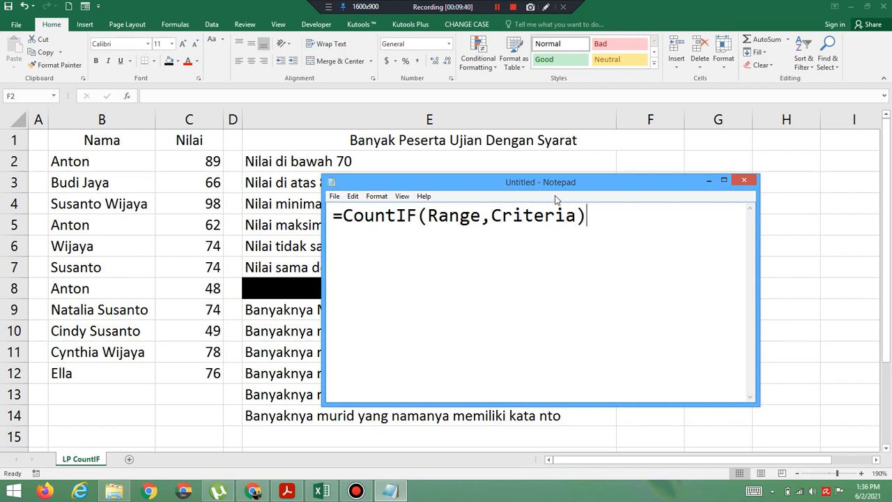
pyautogui.moveTo(552, 187); pyautogui.dragTo(485, 251)
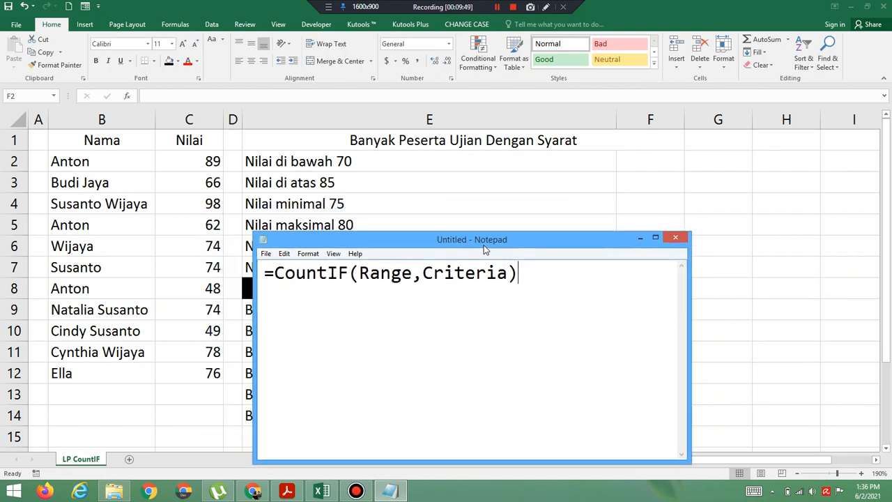
# Step: In Excel, start a COUNTIF formula in F2 with the score range C2:C12 and the criterion's opening quotation mark
pyautogui.click(635, 167)
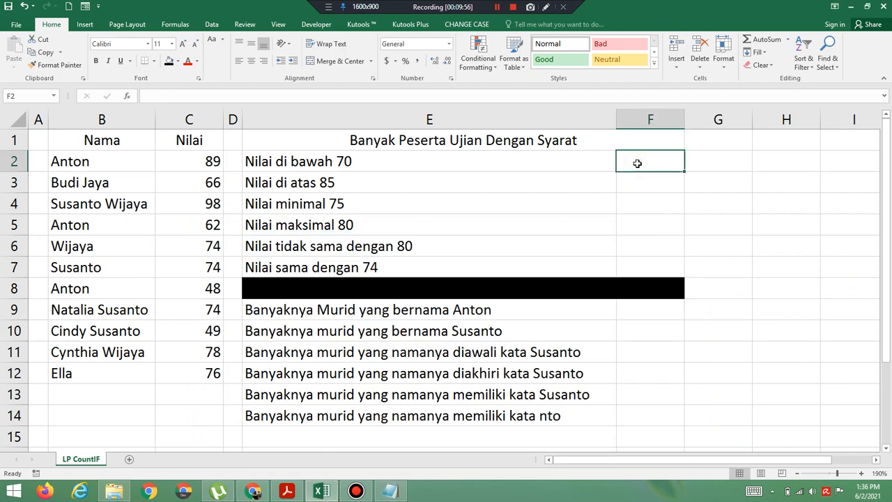
pyautogui.write('=')
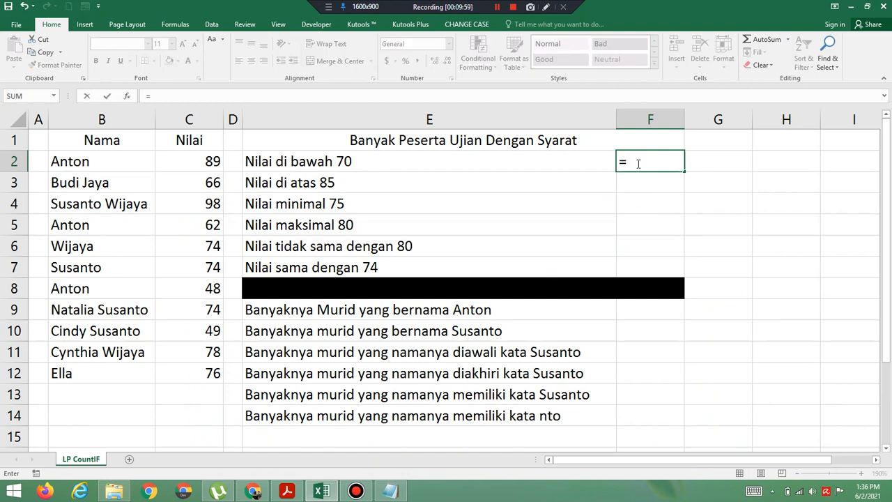
pyautogui.write('CountIF(')
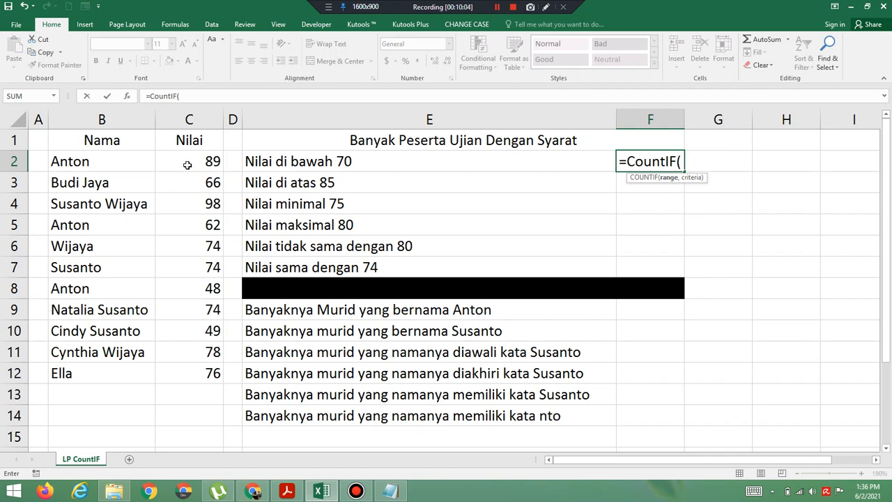
pyautogui.moveTo(188, 165); pyautogui.dragTo(187, 370)
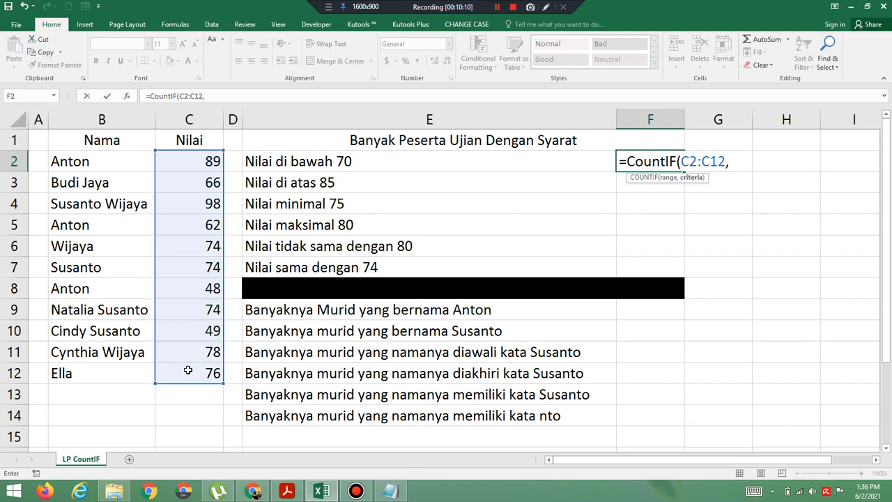
pyautogui.write('"')
# Step: Switch to Notepad and note the "<" operator two lines below the COUNTIF syntax
pyautogui.click(404, 494)
pyautogui.press('Return')
pyautogui.press('Return')
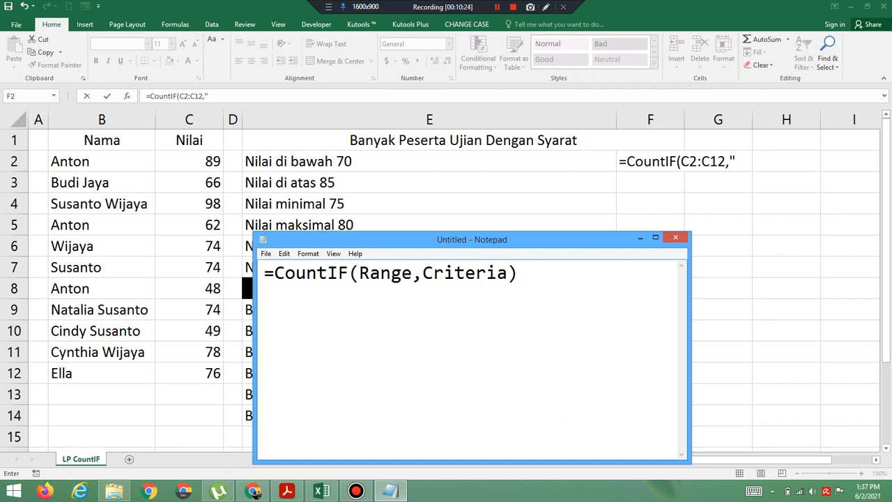
pyautogui.write('<')
# Step: Back in Excel, complete the F2 formula as =CountIF(C2:C12,"<70") and check the matching scores in C3, C5, C8 and C10
pyautogui.click(741, 165)
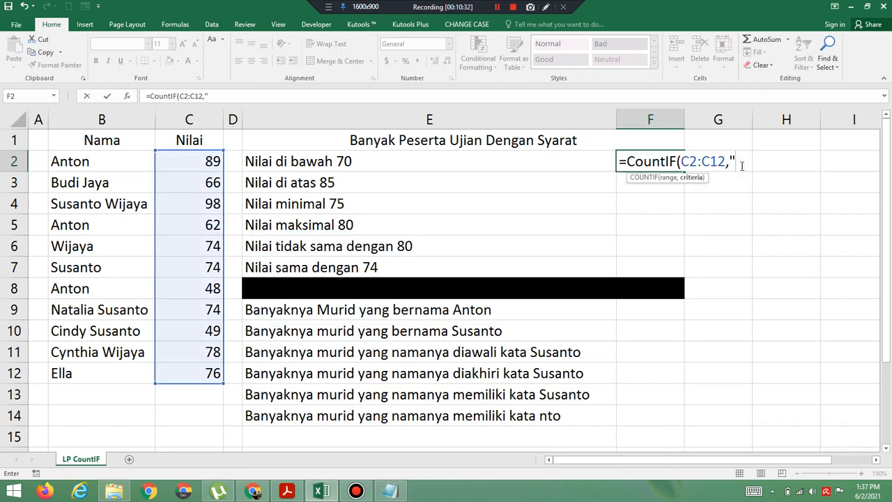
pyautogui.write('<70")')
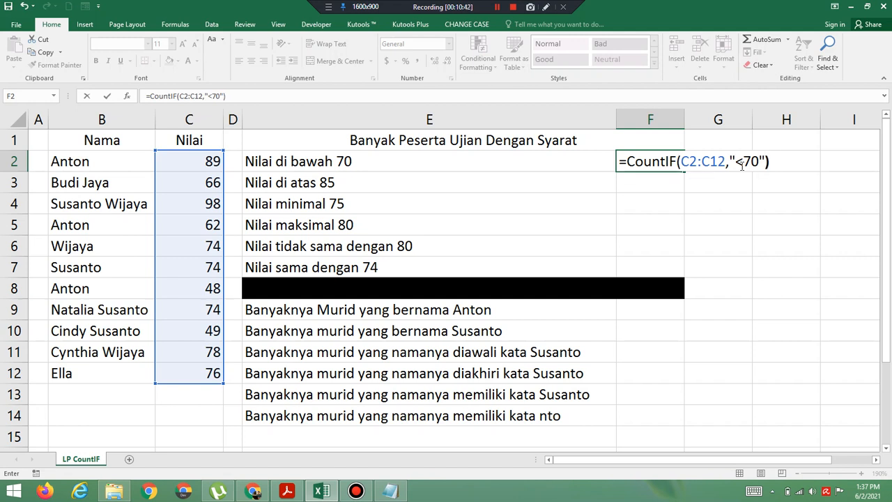
pyautogui.press('Return')
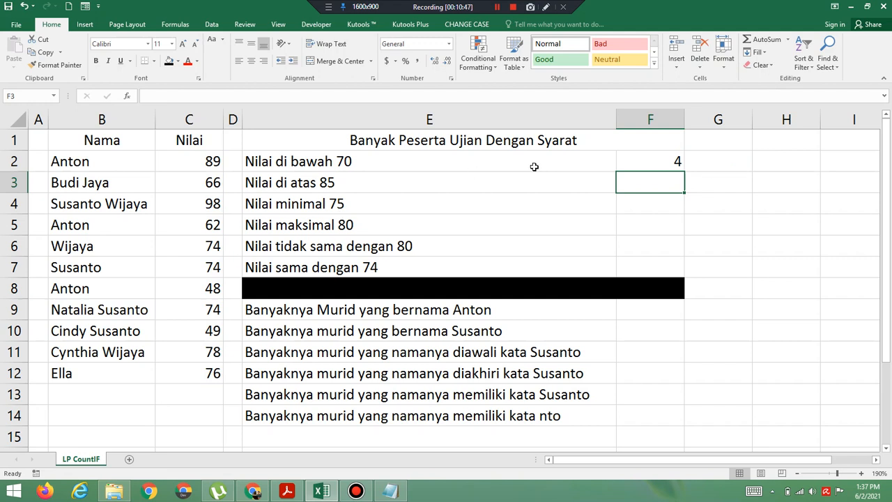
pyautogui.click(214, 182)
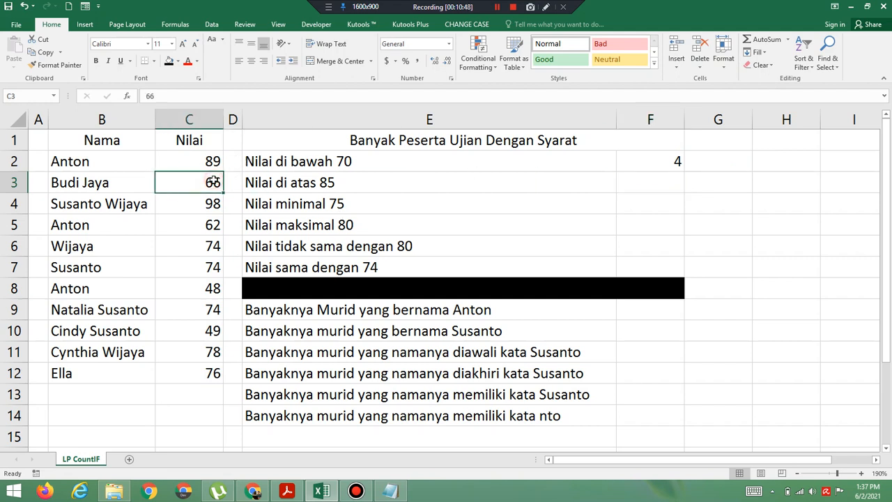
pyautogui.click(211, 227)
pyautogui.click(211, 294)
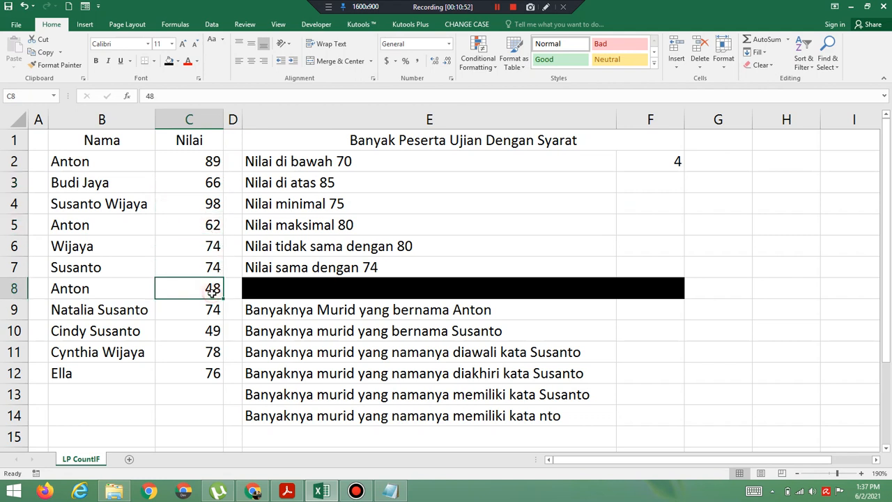
pyautogui.click(216, 339)
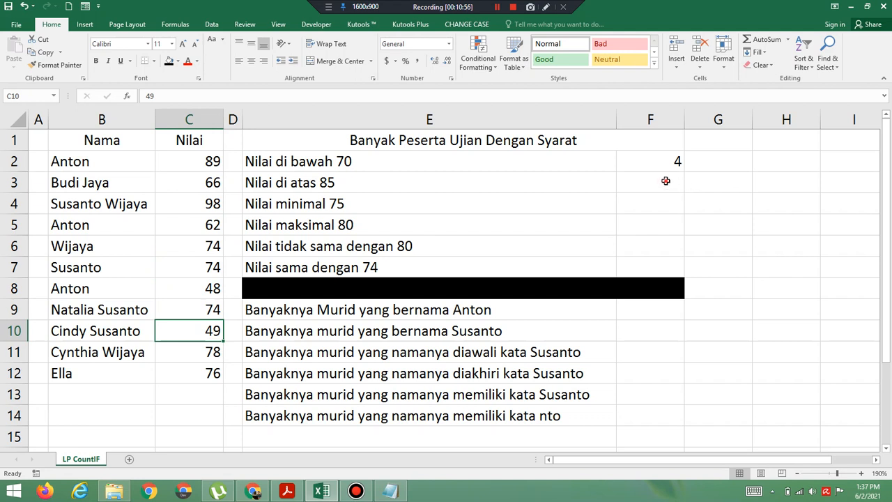
# Step: Count the scores above 85 in F3 with the formula =CountIF(C2:C12,">85")
pyautogui.doubleClick(665, 180)
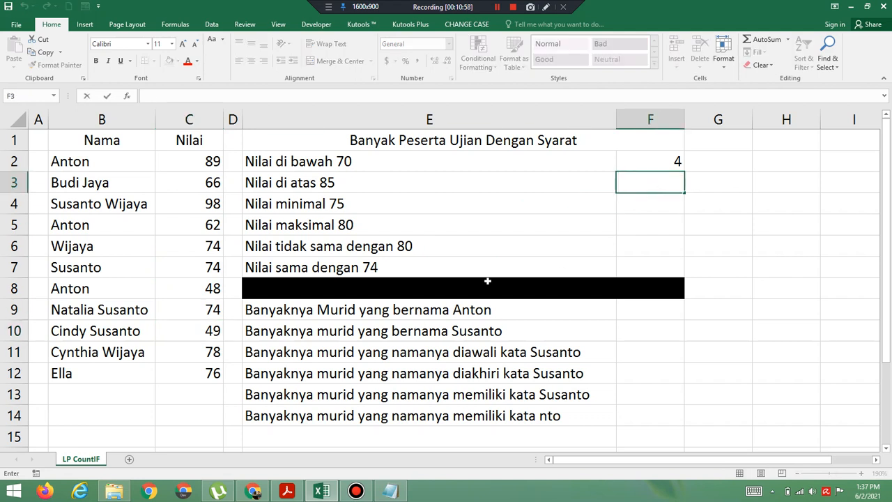
pyautogui.write('=Coun')
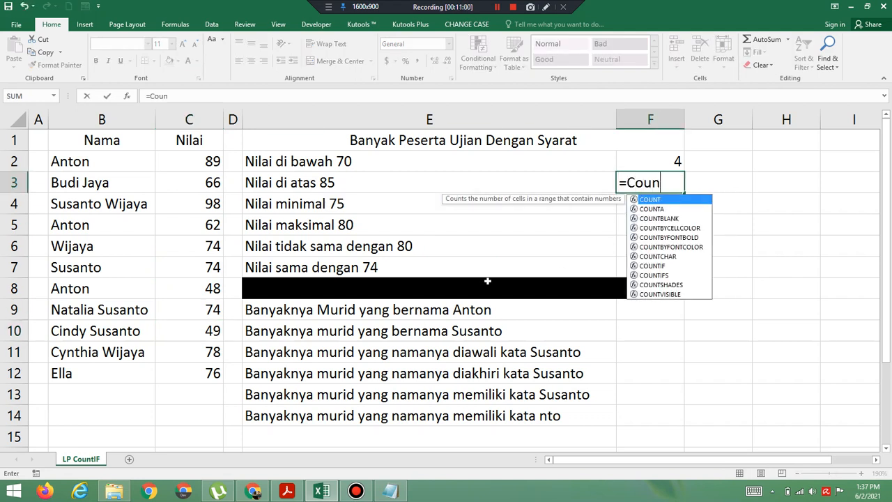
pyautogui.write('tIF(')
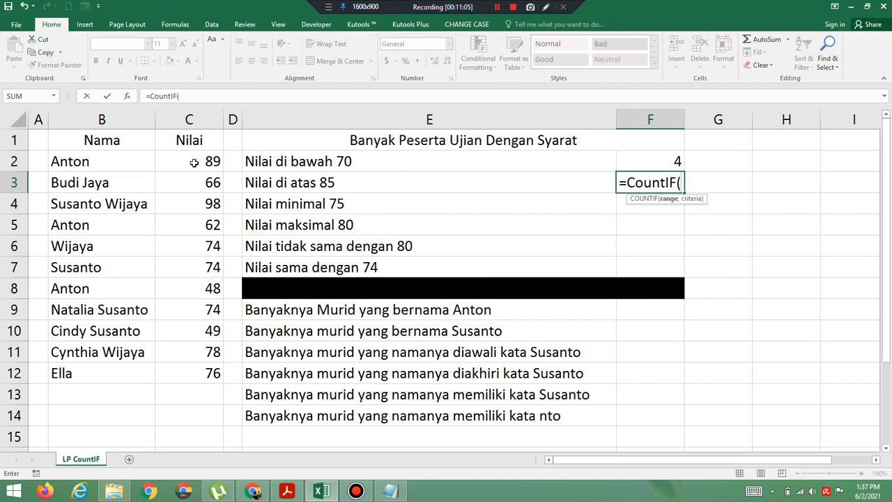
pyautogui.moveTo(194, 162); pyautogui.dragTo(198, 372)
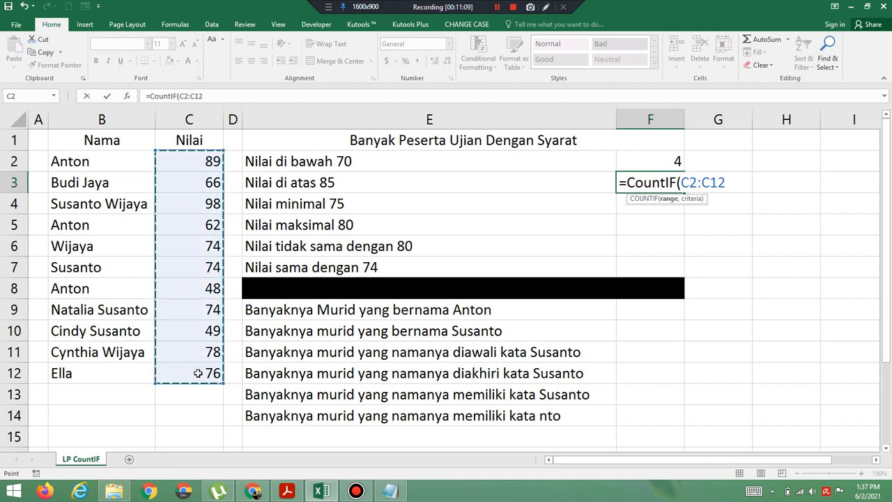
pyautogui.write(',"')
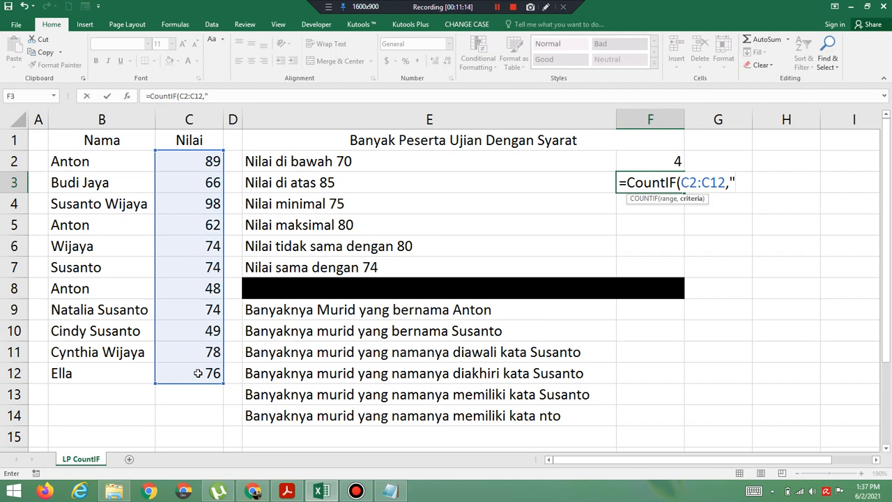
pyautogui.write('>85")')
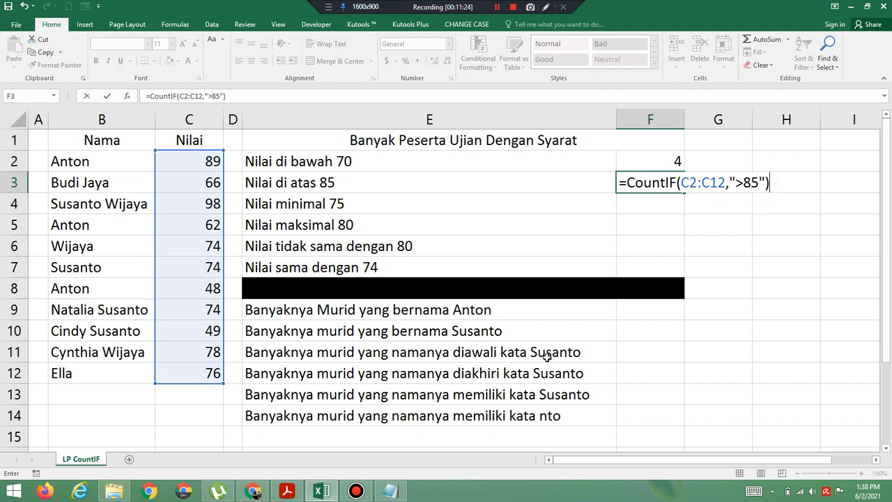
pyautogui.press('Return')
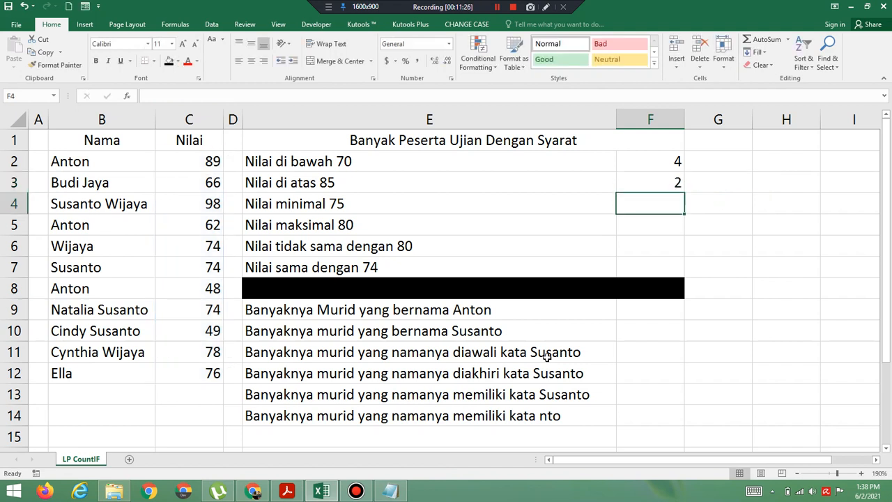
# Step: Switch to Notepad and note the ">" operator on the line below "<", followed by a new line
pyautogui.click(390, 491)
pyautogui.press('Return')
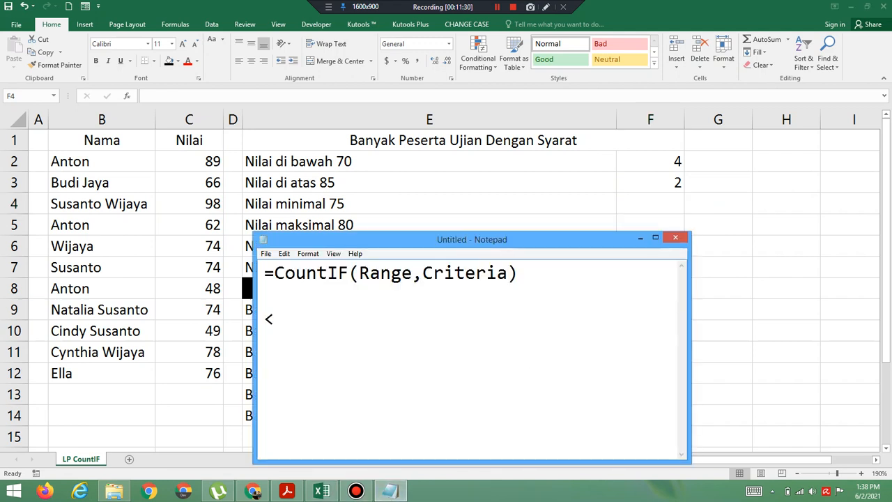
pyautogui.write('>')
pyautogui.press('Return')
# Step: Back in Excel, start a COUNTIF formula in F4 with the score range C2:C12 and the criterion's opening part ">=
pyautogui.click(655, 210)
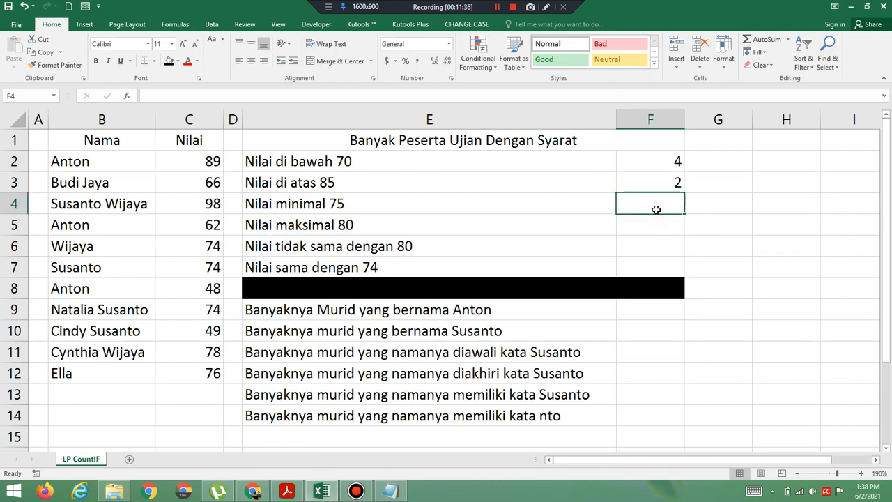
pyautogui.write('=Cou')
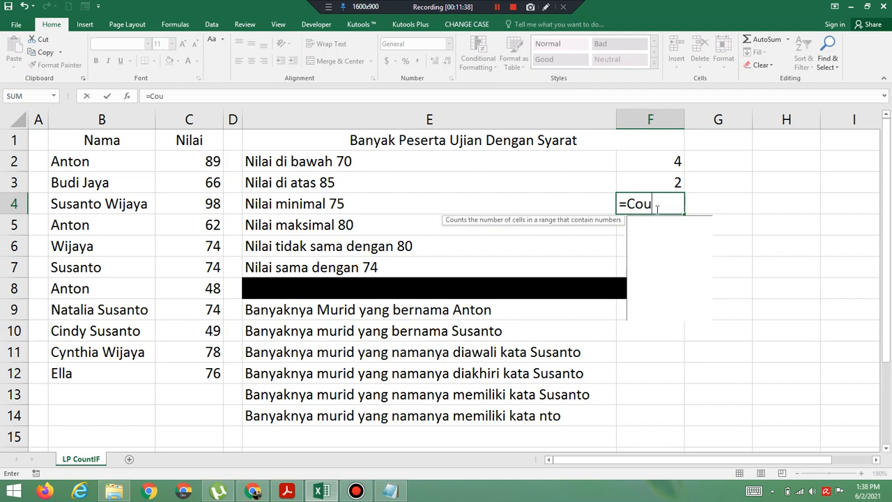
pyautogui.write('ntIF(')
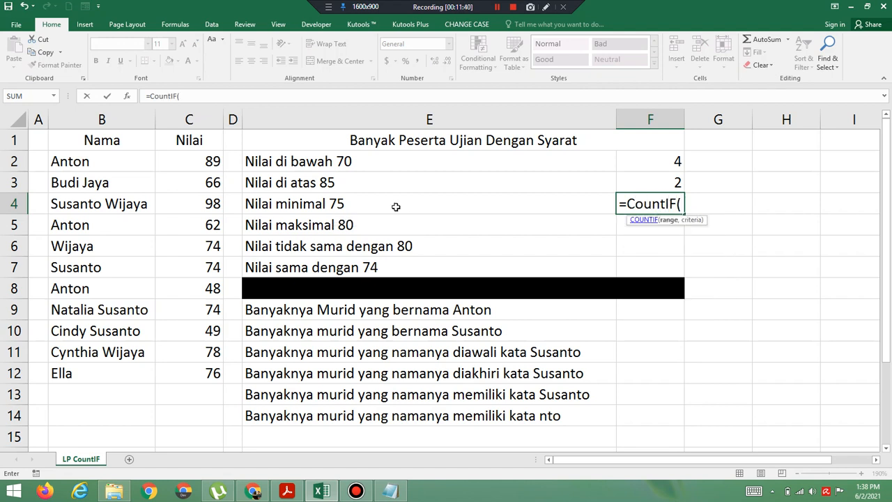
pyautogui.moveTo(185, 165); pyautogui.dragTo(192, 367)
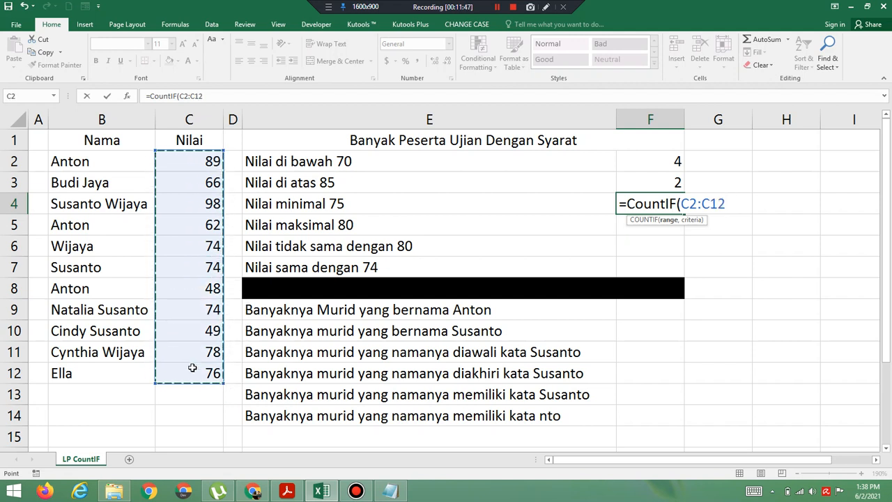
pyautogui.write(',"')
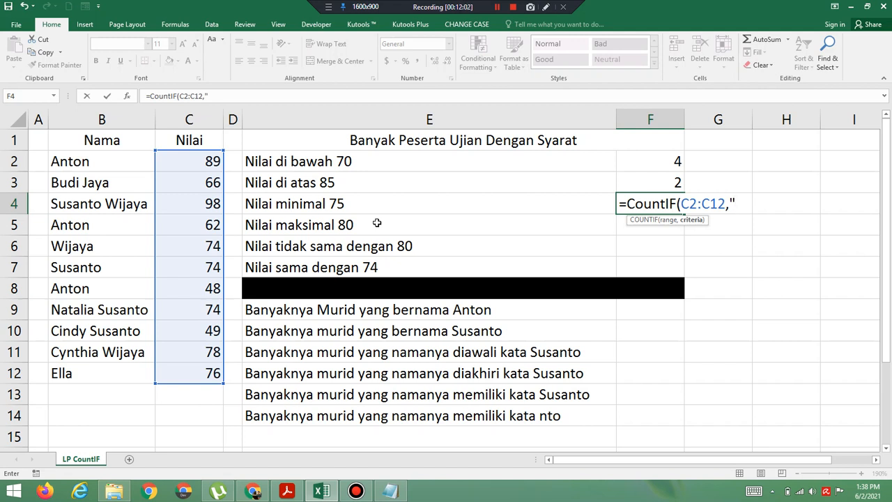
pyautogui.write('>=')
# Step: Note the ">=" operator below ">" in Notepad and complete the F4 formula in Excel as =CountIF(C2:C12,">=75")
pyautogui.click(392, 492)
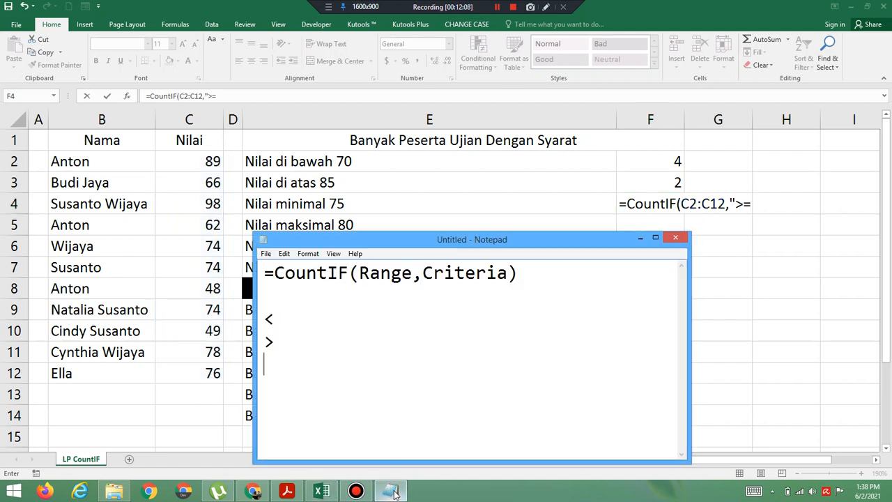
pyautogui.write('>=')
pyautogui.click(752, 203)
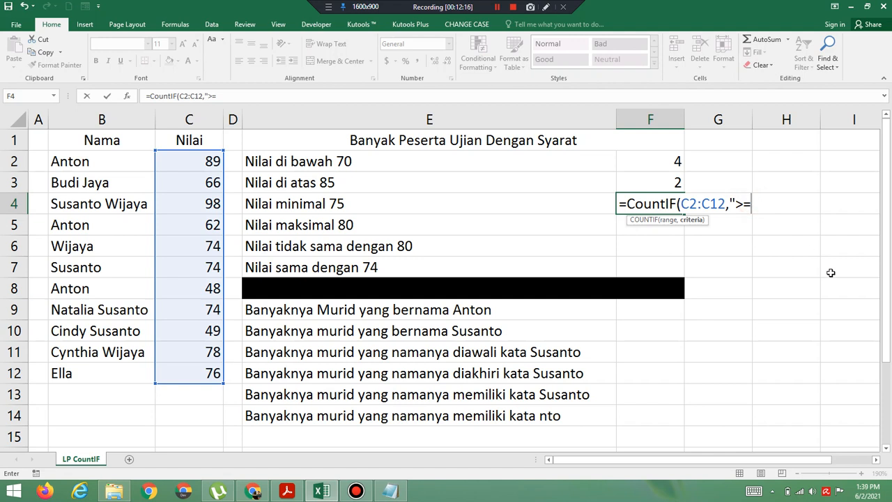
pyautogui.write('75")')
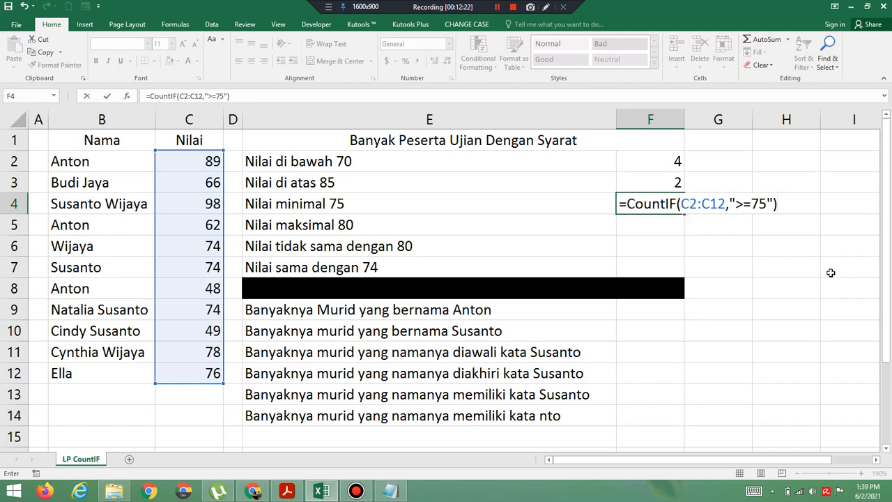
pyautogui.press('Return')
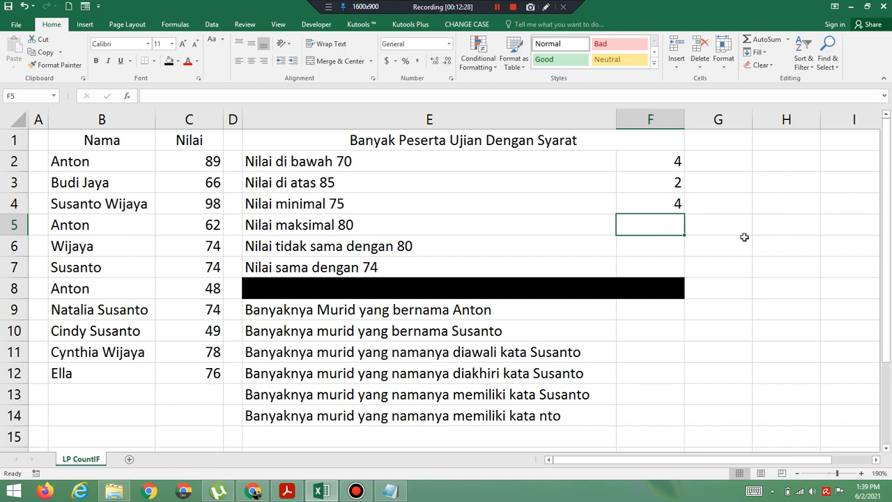
# Step: Count the scores of at most 80 in F5 with the formula =CountIF(C2:C12,"<=80")
pyautogui.write('=')
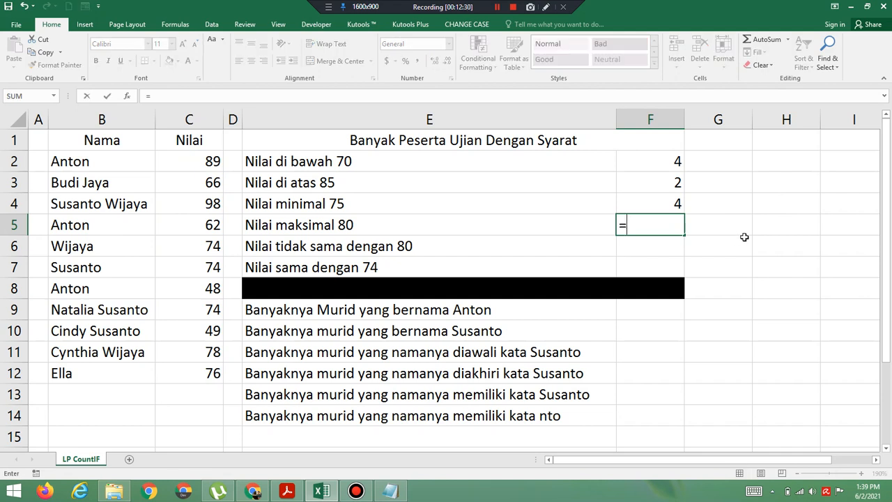
pyautogui.write('CountIF(')
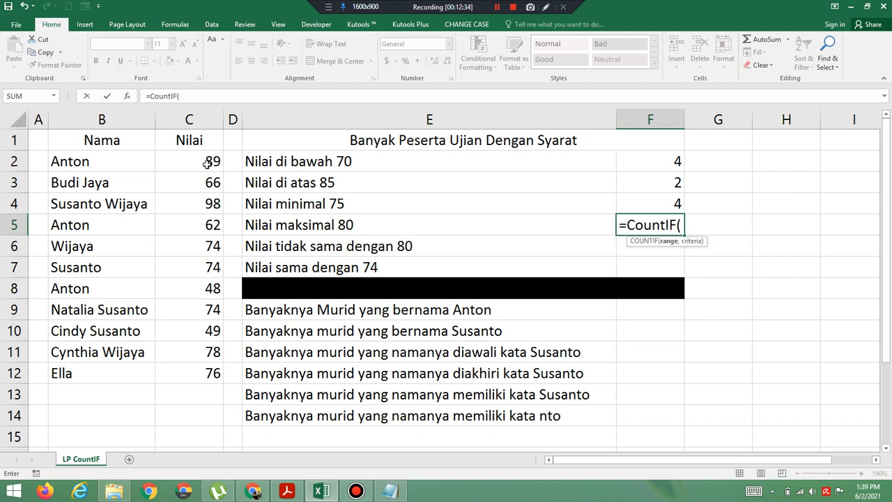
pyautogui.moveTo(203, 164); pyautogui.dragTo(193, 372)
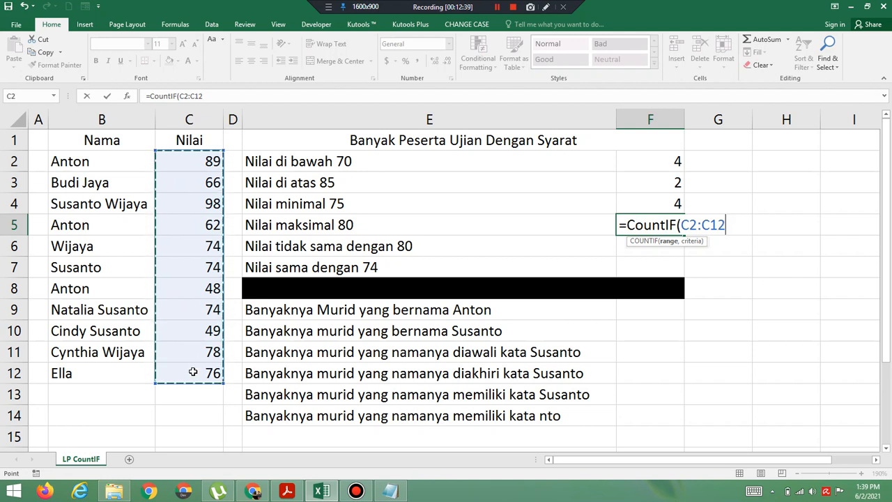
pyautogui.write(',"')
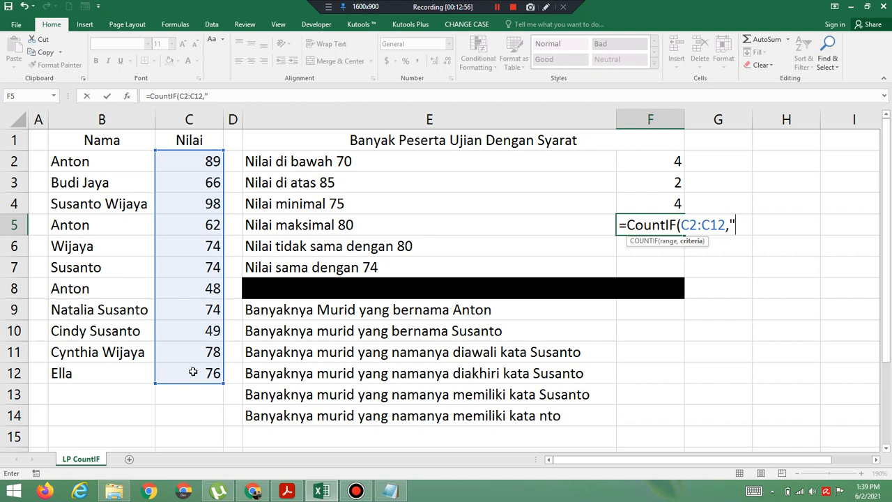
pyautogui.write('<=80')
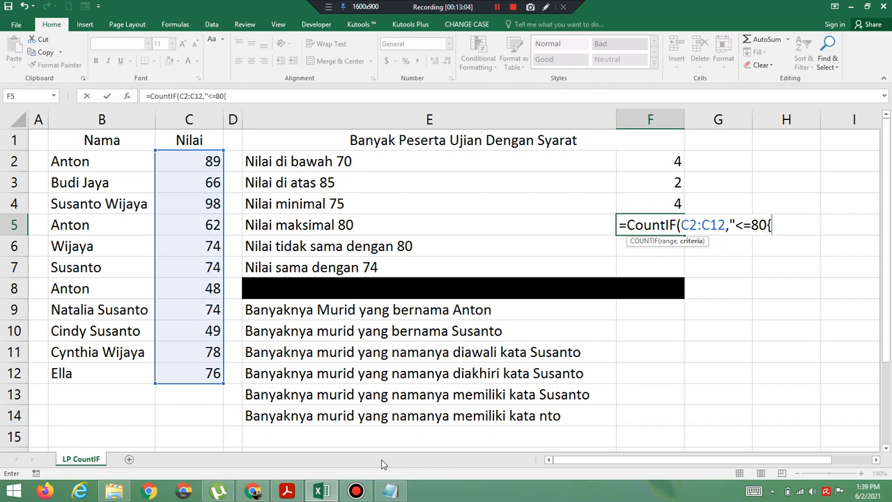
pyautogui.write('")')
pyautogui.press('Return')
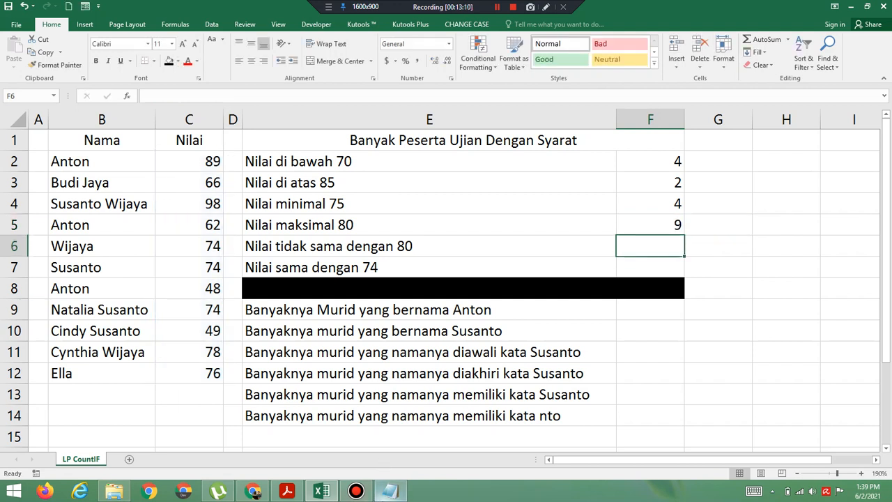
# Step: Switch to Notepad and note the "<=" operator on the line below ">="
pyautogui.click(396, 492)
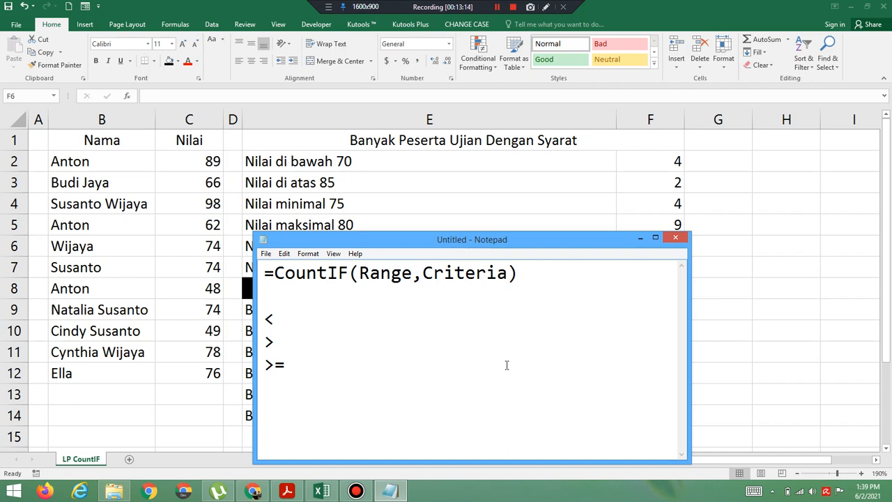
pyautogui.press('Return')
pyautogui.write('<=')
# Step: Back in Excel, try to enter a COUNTIF formula in F6 for the scores in C2:C12 with the not-equal criterion <>80
pyautogui.click(771, 5)
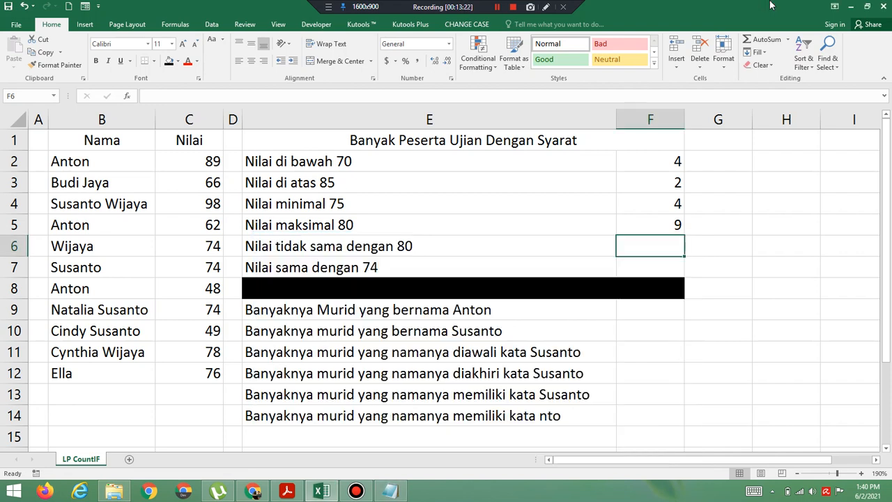
pyautogui.write('=Co')
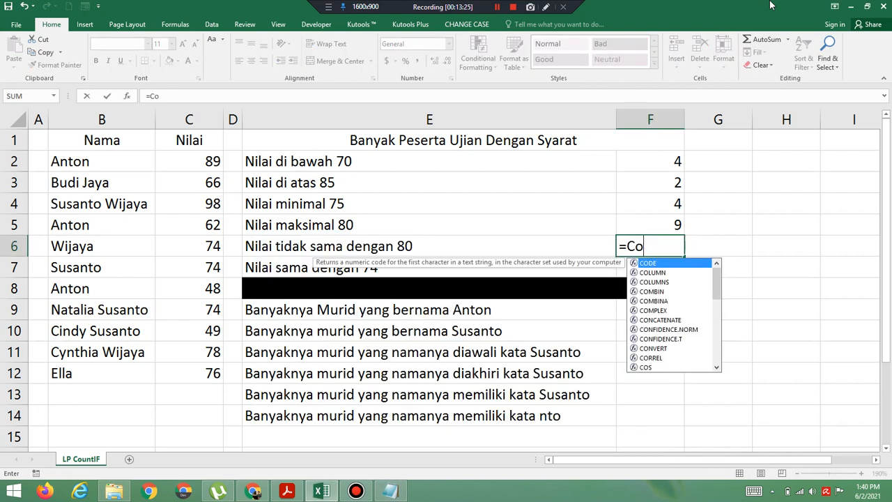
pyautogui.write('untI')
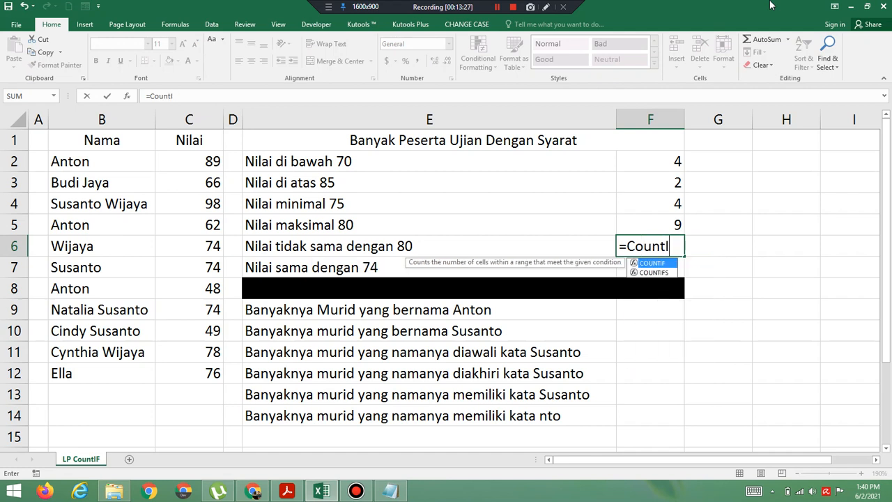
pyautogui.write('F(')
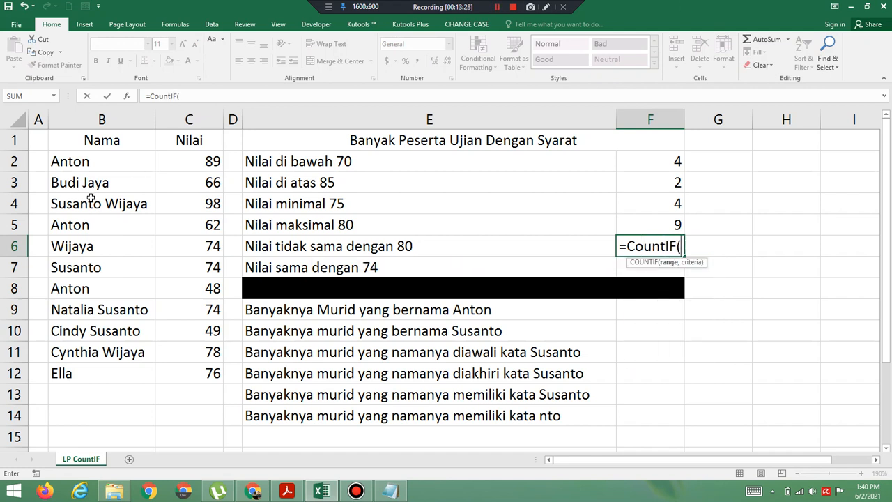
pyautogui.moveTo(209, 161); pyautogui.dragTo(211, 374)
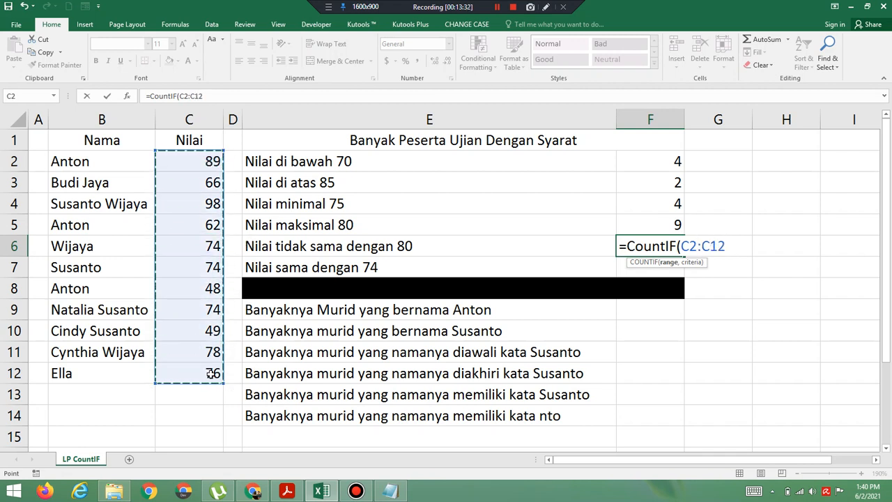
pyautogui.write(',')
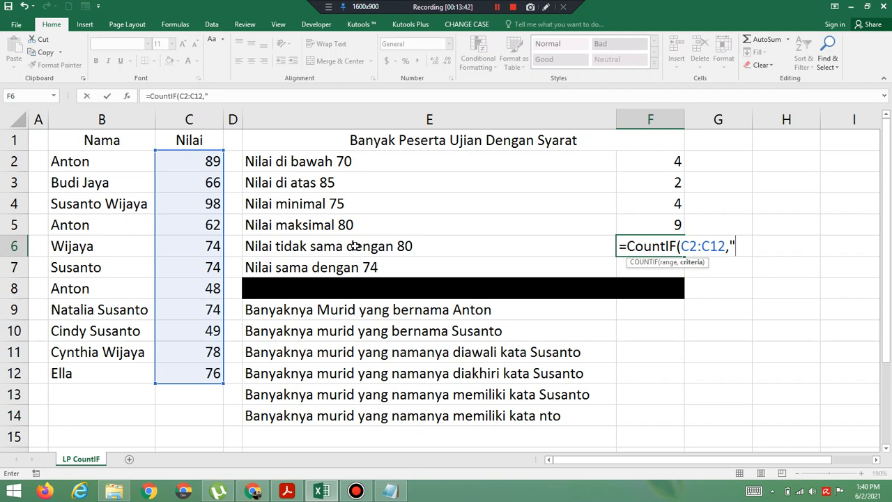
pyautogui.write('>')
pyautogui.write('"')
pyautogui.press('BackSpace')
pyautogui.write('80')
pyautogui.press('Return')
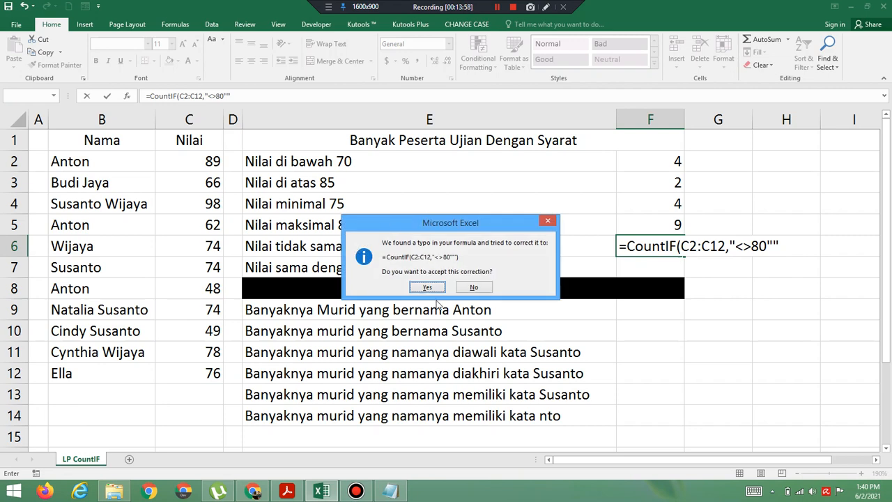
# Step: Decline the proposed correction and fix the F6 formula to =CountIF(C2:C12,"<>80")
pyautogui.click(477, 287)
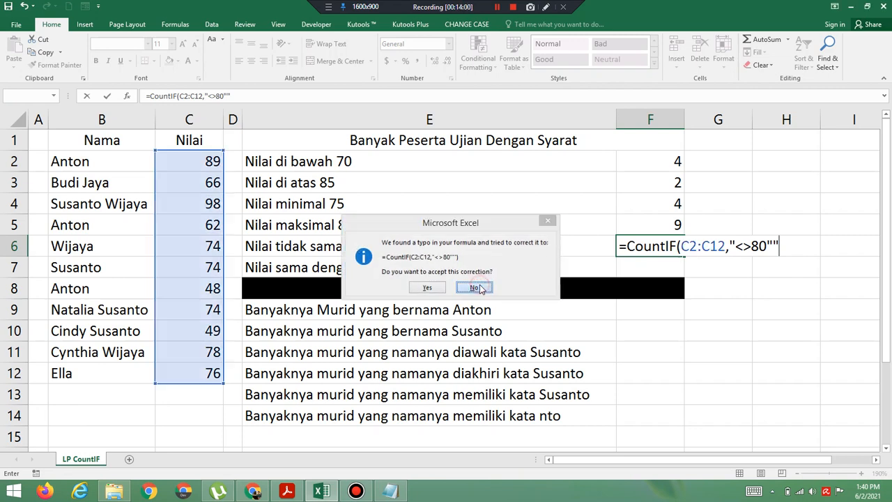
pyautogui.click(426, 303)
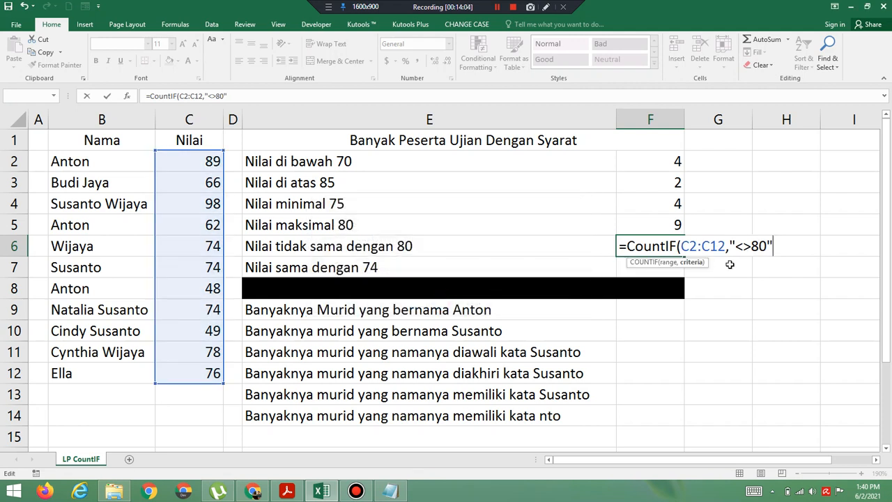
pyautogui.write(')')
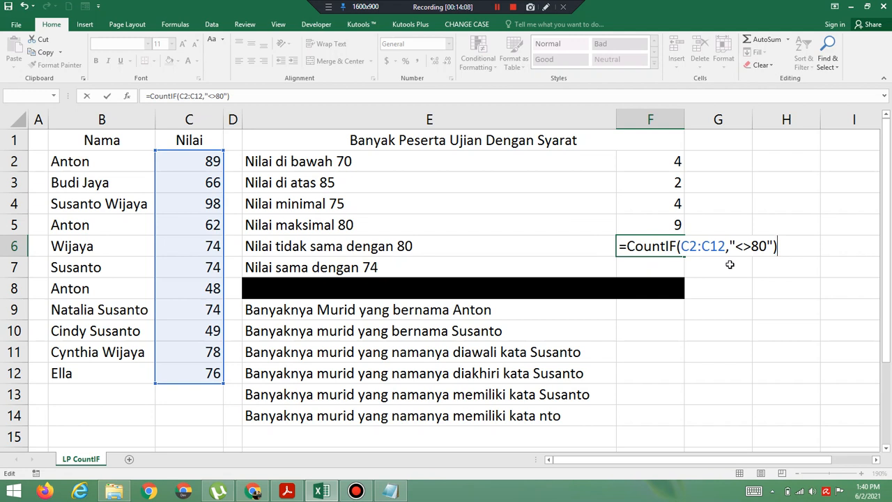
pyautogui.press('Return')
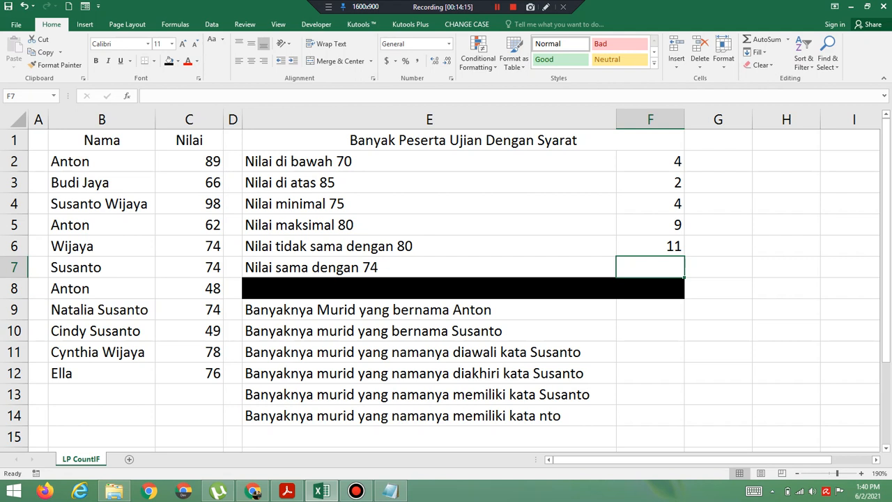
# Step: Count all the scores in cell B13 below the name list with the formula =count(C2:C12)
pyautogui.click(98, 402)
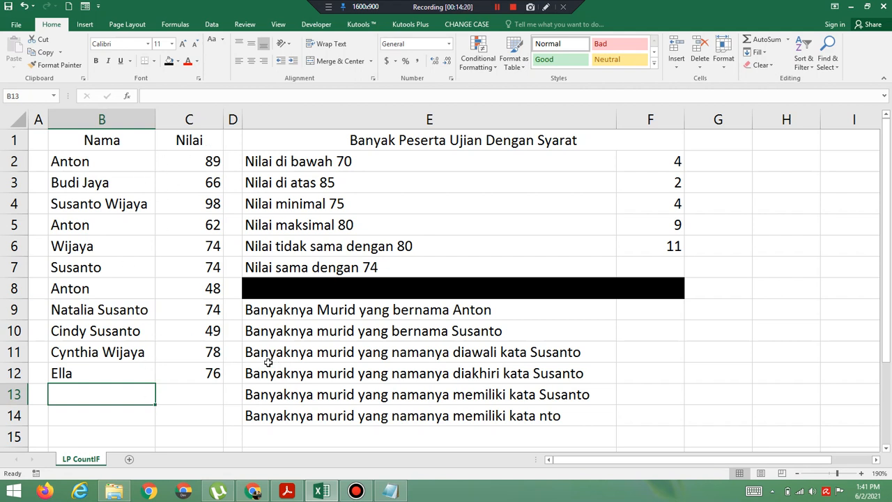
pyautogui.write('=count(')
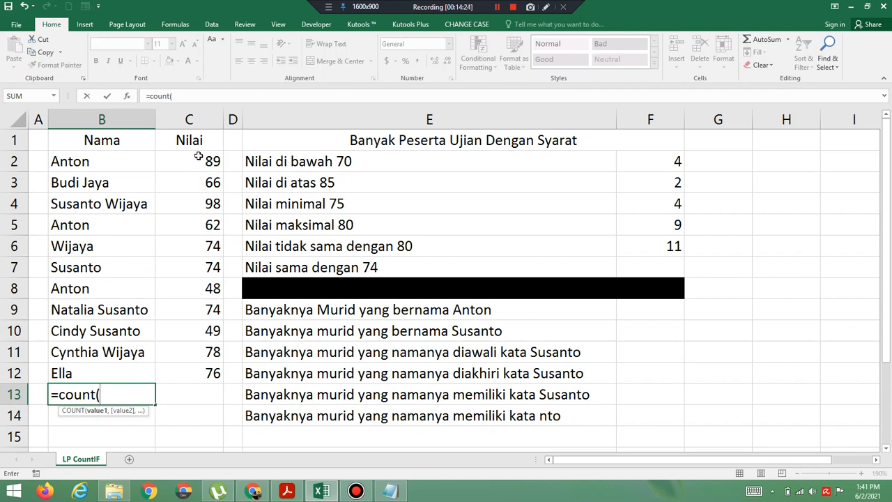
pyautogui.moveTo(195, 163); pyautogui.dragTo(191, 376)
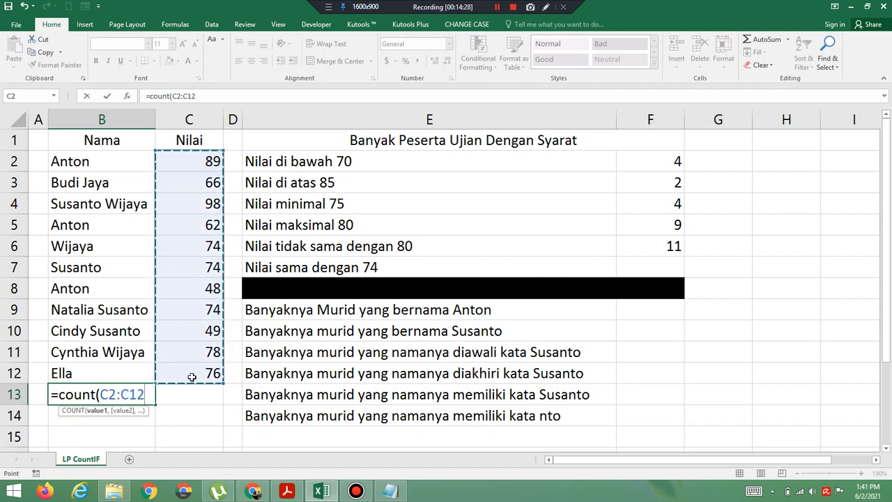
pyautogui.write(')')
pyautogui.press('Return')
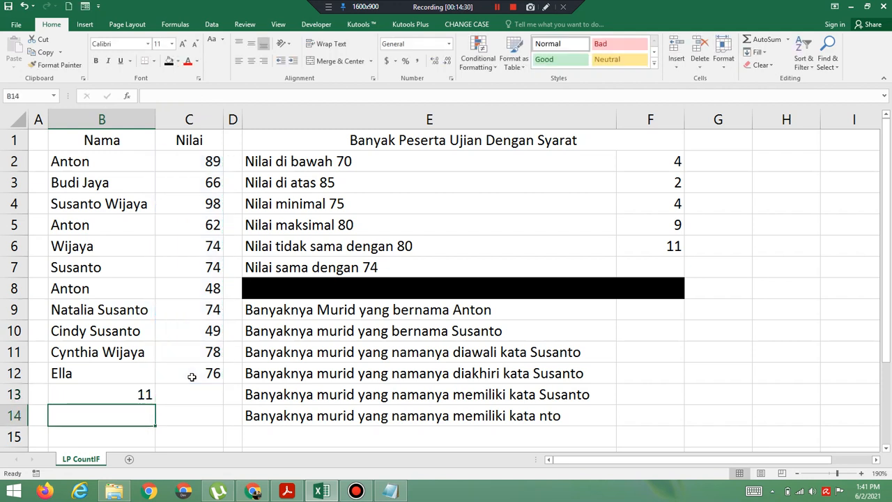
pyautogui.click(143, 394)
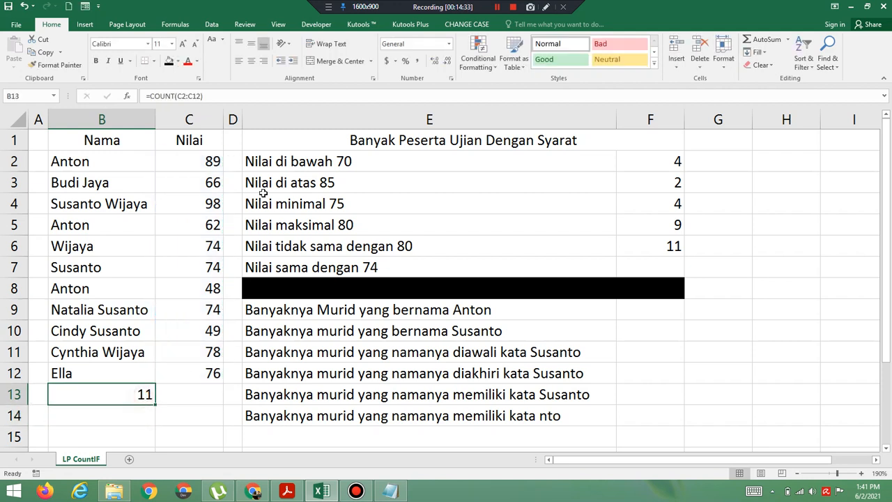
pyautogui.click(206, 164)
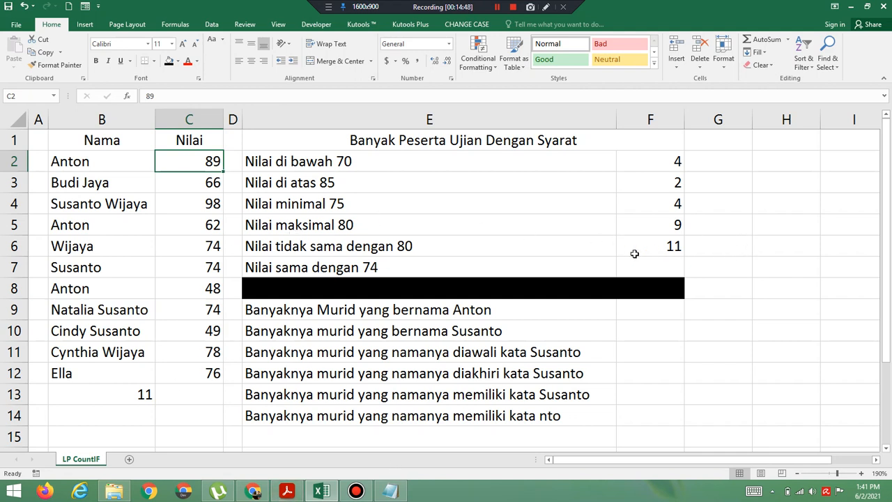
# Step: Count the scores equal to 74 in F7 with the formula =CountIF(C2:C12,"=74")
pyautogui.click(677, 264)
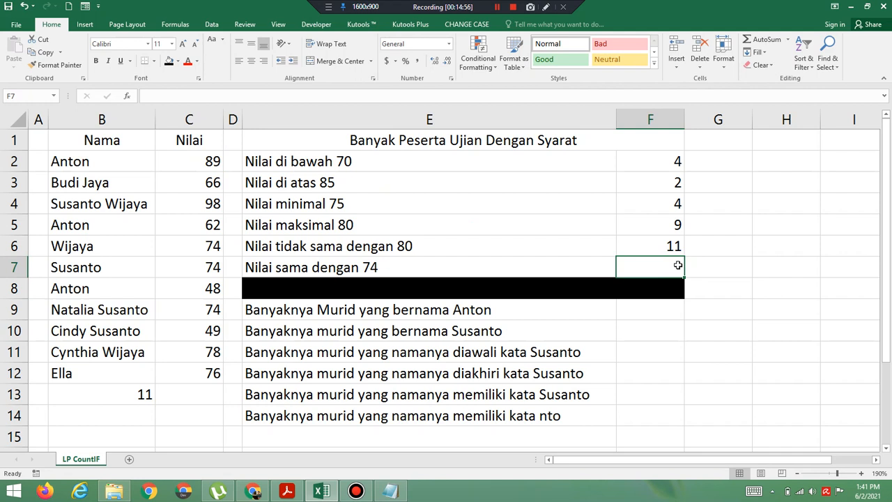
pyautogui.write('=Cou')
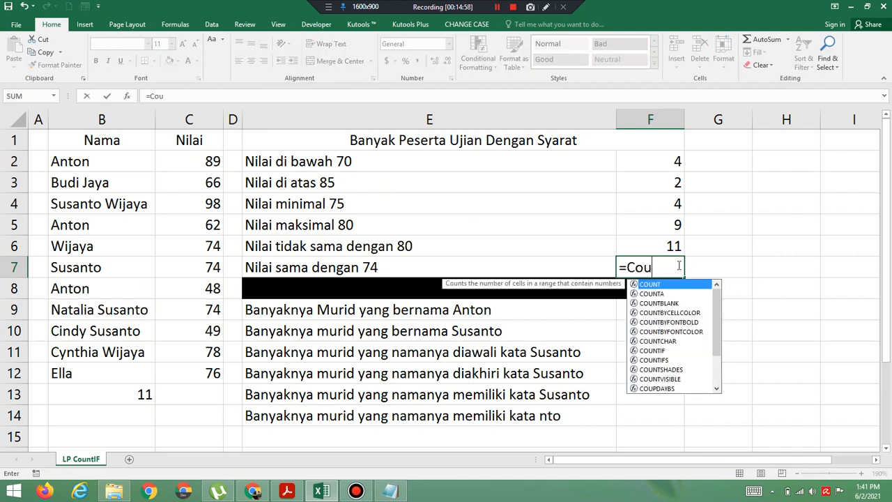
pyautogui.write('ntIF(')
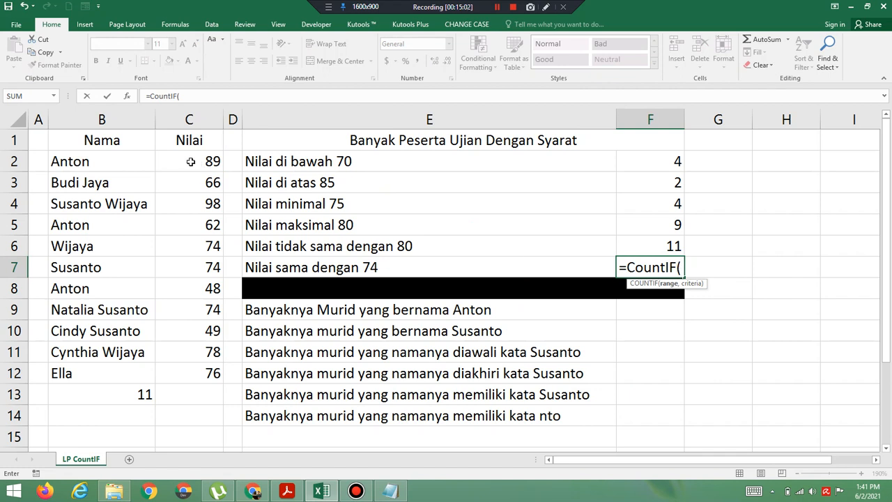
pyautogui.moveTo(190, 161); pyautogui.dragTo(207, 372)
pyautogui.write(',')
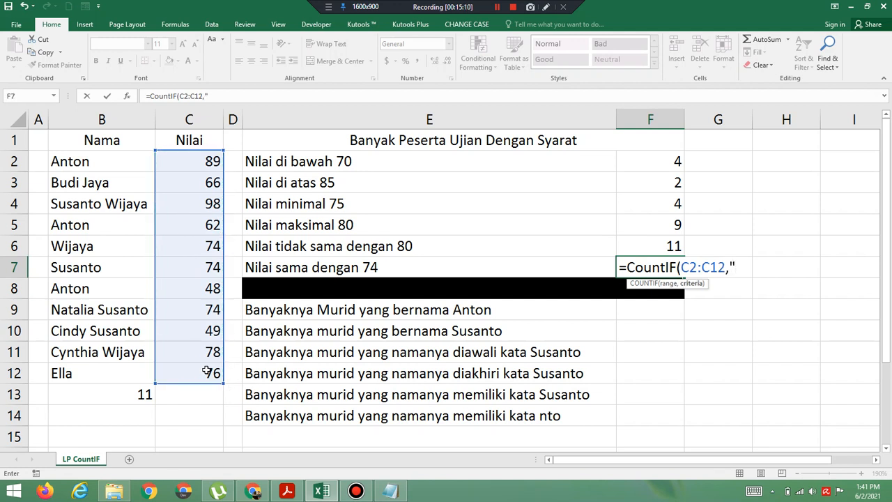
pyautogui.write('"=74")')
pyautogui.press('Return')
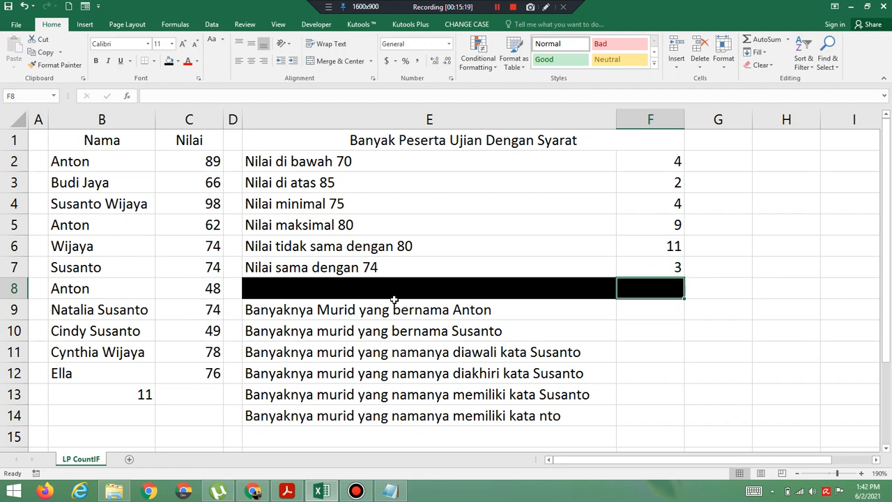
# Step: Change the criterion label in E6 to "Nilai tidak sama dengan 74"
pyautogui.doubleClick(431, 248)
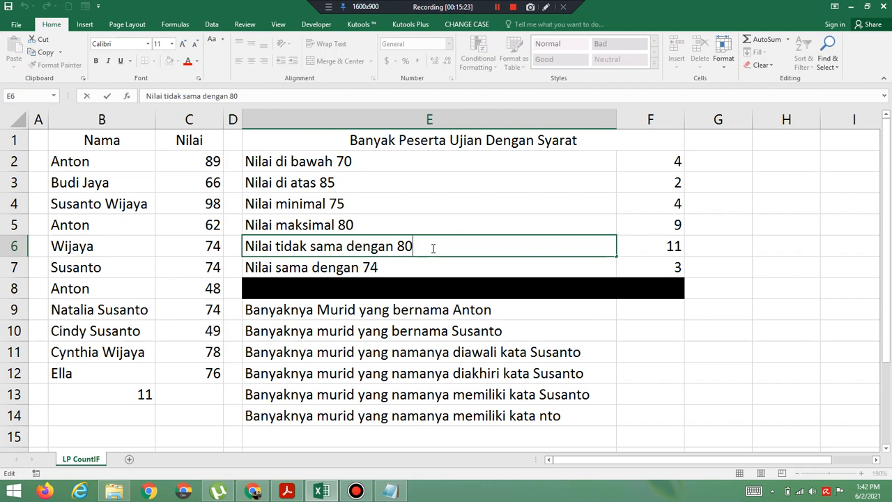
pyautogui.press('BackSpace')
pyautogui.press('BackSpace')
pyautogui.write('74')
pyautogui.press('Return')
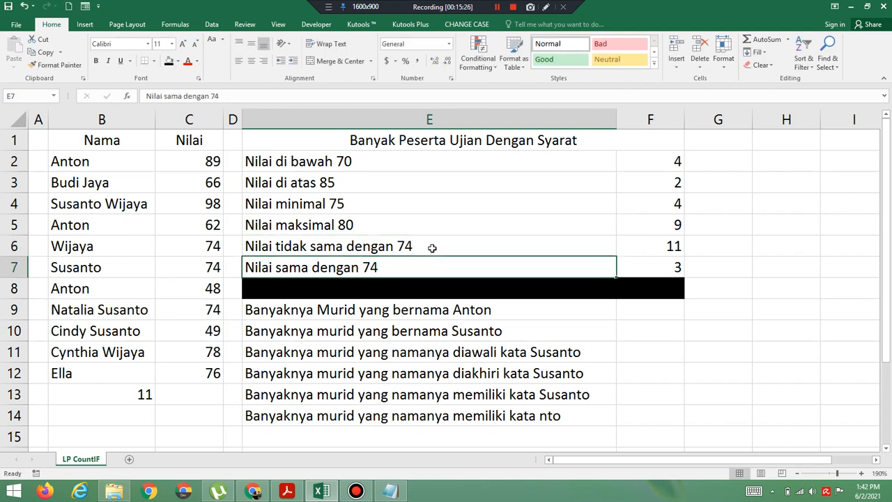
# Step: Edit the F6 formula to use the criterion <>74, giving =COUNTIF(C2:C12,"<>74")
pyautogui.click(652, 248)
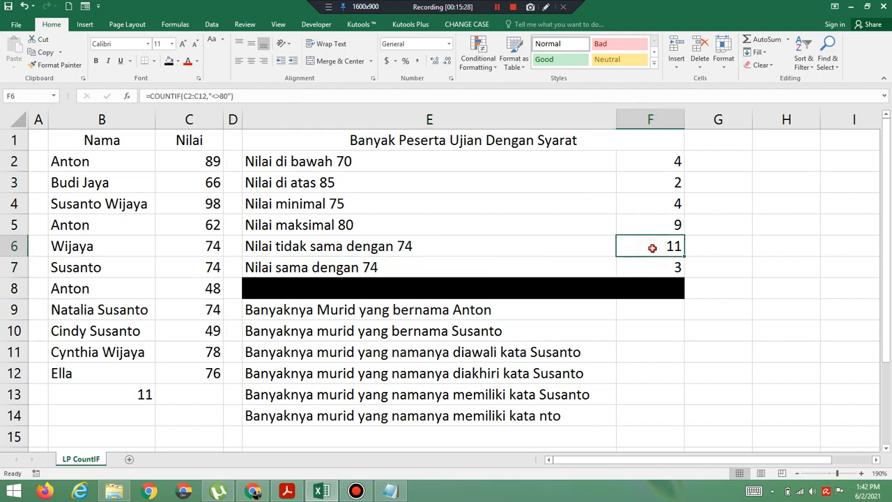
pyautogui.doubleClick(652, 247)
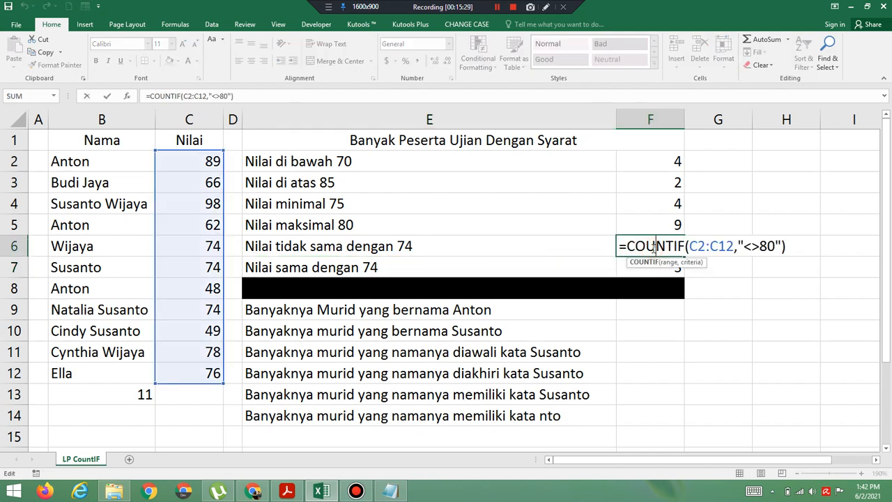
pyautogui.click(776, 246)
pyautogui.press('BackSpace')
pyautogui.press('BackSpace')
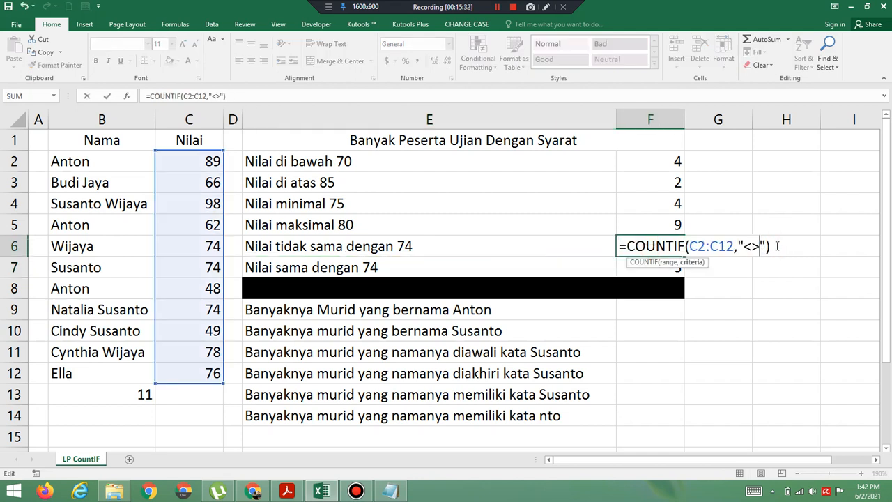
pyautogui.write('74')
pyautogui.press('Return')
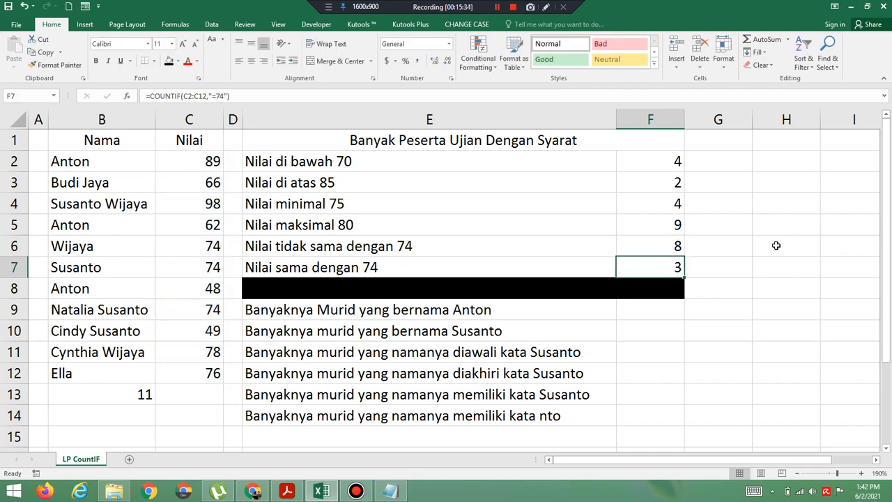
# Step: Check the not-equal count in F6 against the total in B13 and the scores of 74 in column C
pyautogui.click(657, 244)
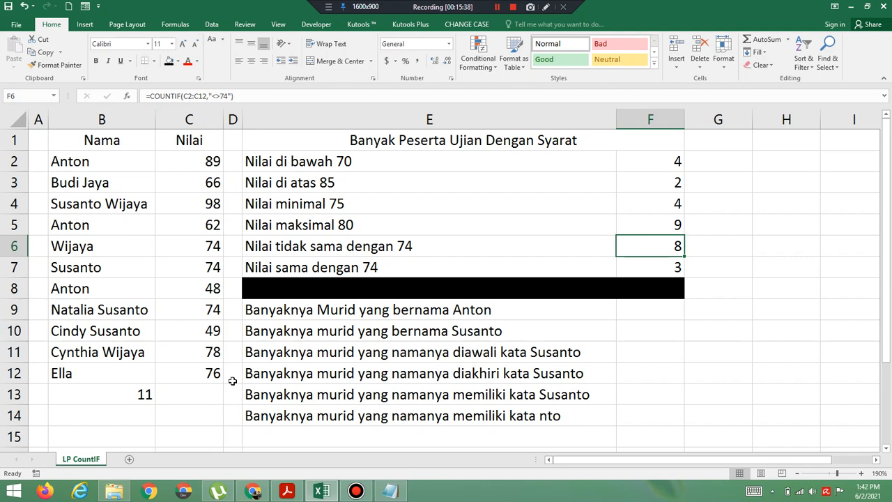
pyautogui.click(126, 407)
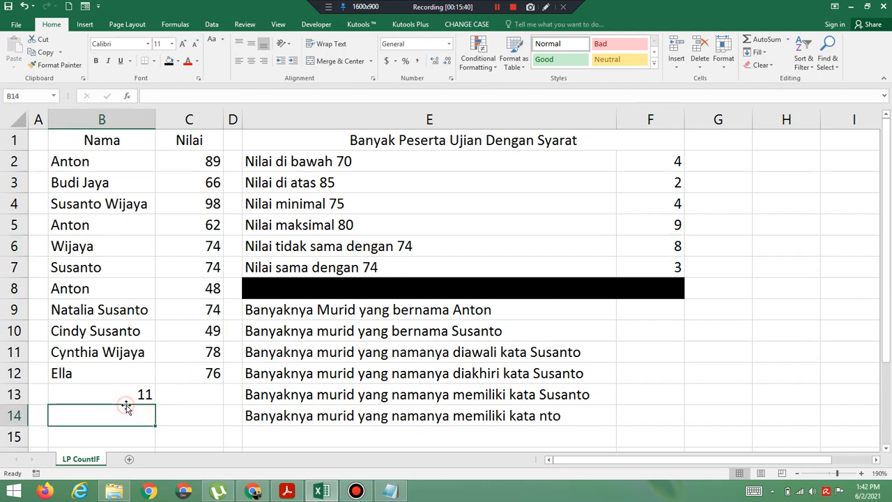
pyautogui.click(191, 250)
pyautogui.click(192, 263)
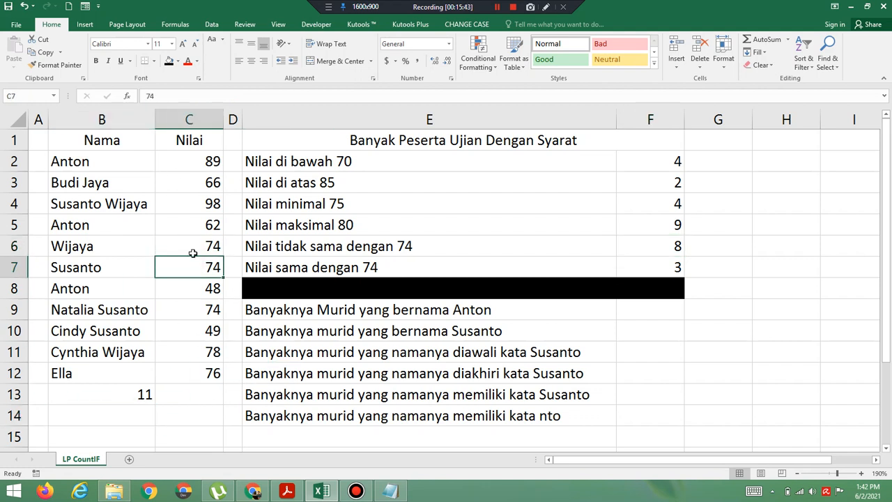
pyautogui.click(190, 247)
pyautogui.click(191, 263)
pyautogui.click(191, 247)
pyautogui.click(197, 269)
pyautogui.click(190, 247)
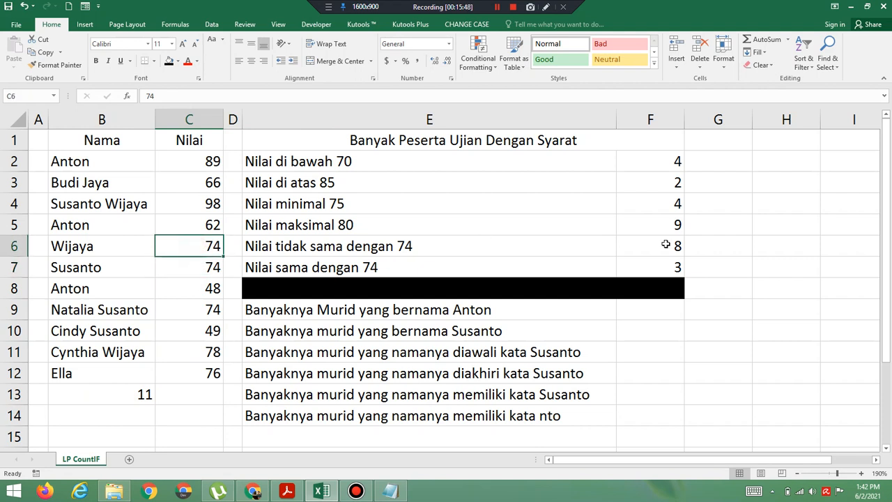
pyautogui.click(200, 269)
pyautogui.click(197, 312)
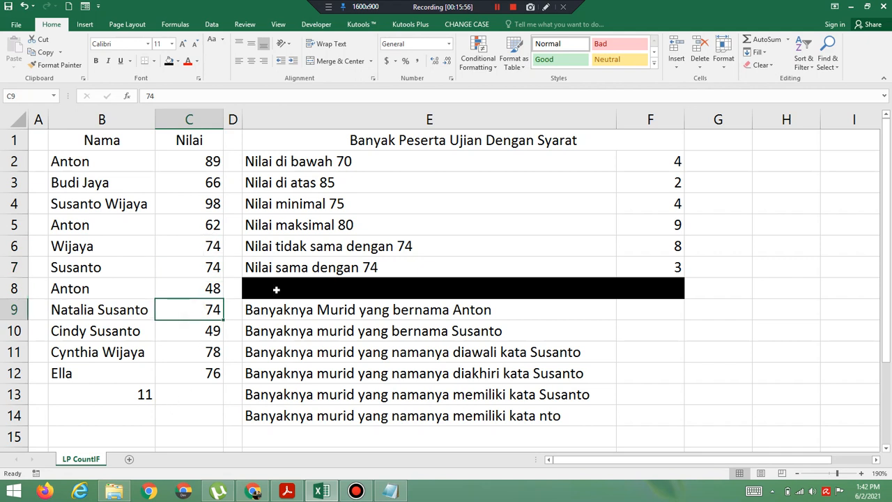
pyautogui.click(679, 248)
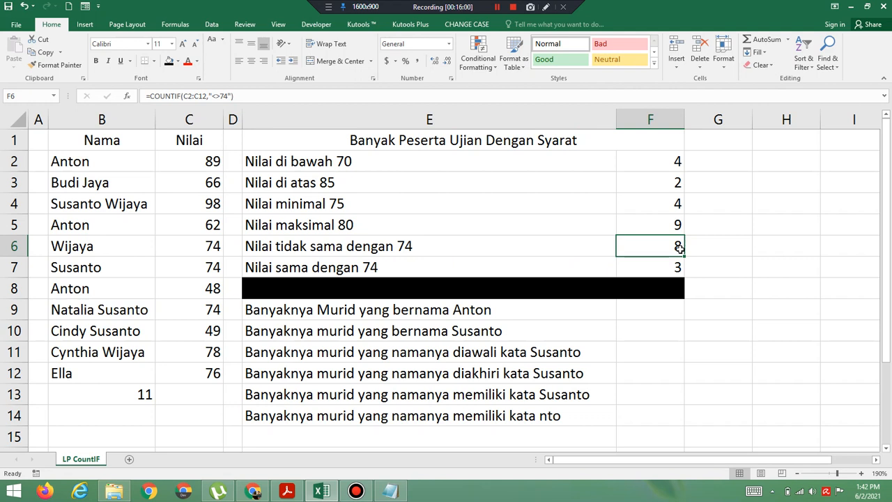
# Step: Restore the criterion label in E6 to "Nilai tidak sama dengan 80"
pyautogui.doubleClick(448, 250)
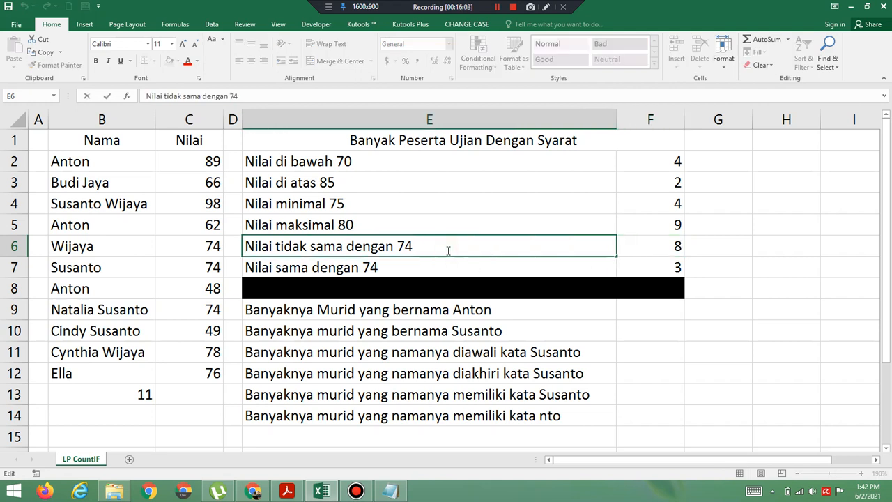
pyautogui.press('BackSpace')
pyautogui.press('BackSpace')
pyautogui.write('80')
pyautogui.press('Return')
# Step: Set the criterion in the F6 formula back to <>80, giving =COUNTIF(C2:C12,"<>80")
pyautogui.click(645, 249)
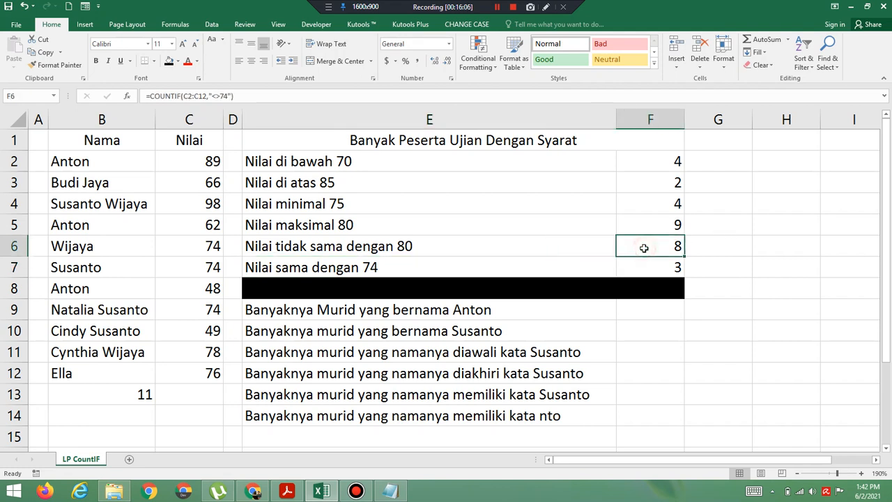
pyautogui.doubleClick(668, 250)
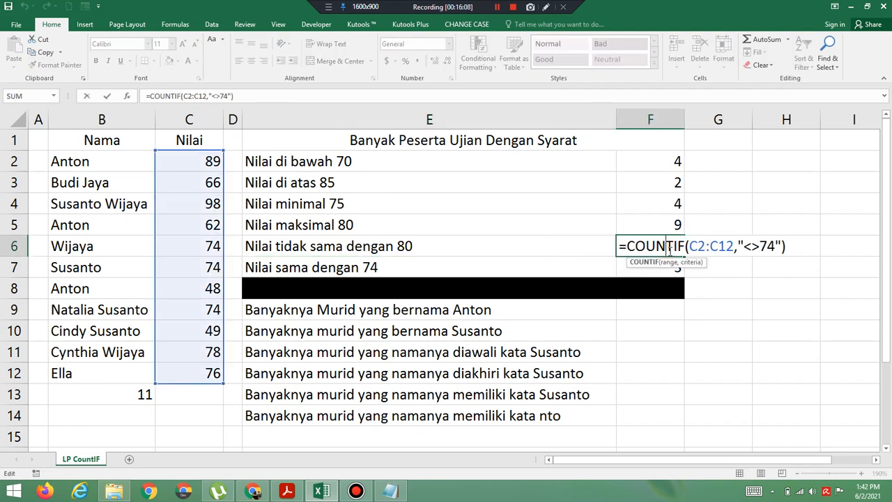
pyautogui.click(775, 247)
pyautogui.press('BackSpace')
pyautogui.press('BackSpace')
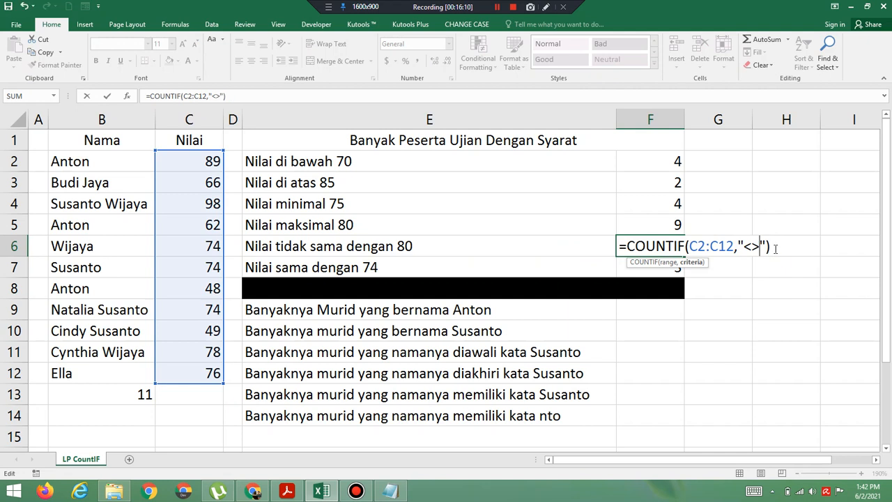
pyautogui.write('80')
pyautogui.press('Return')
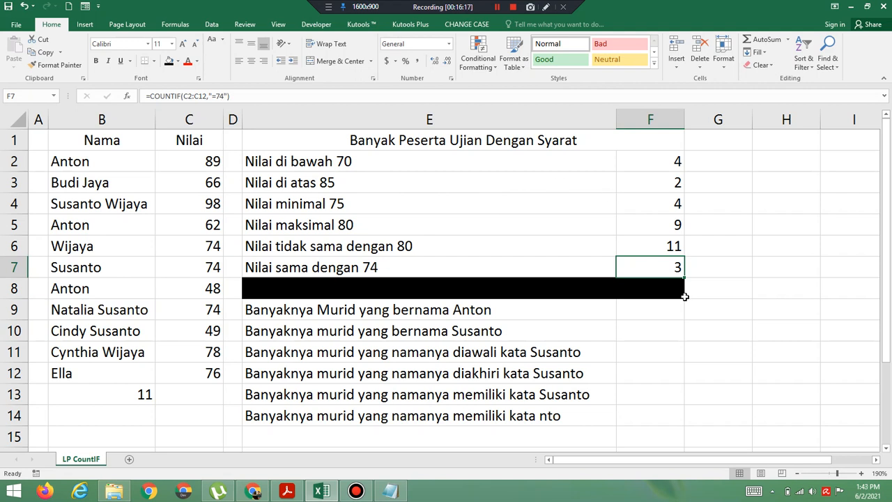
# Step: Enter a COUNTIF formula in F9 over B2:B12, using the quoted student name from E9 as the criterion
pyautogui.click(639, 310)
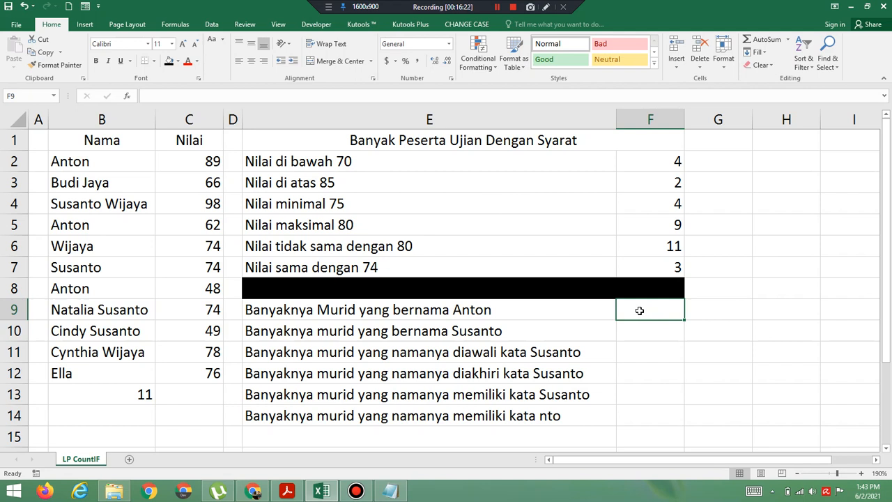
pyautogui.click(88, 164)
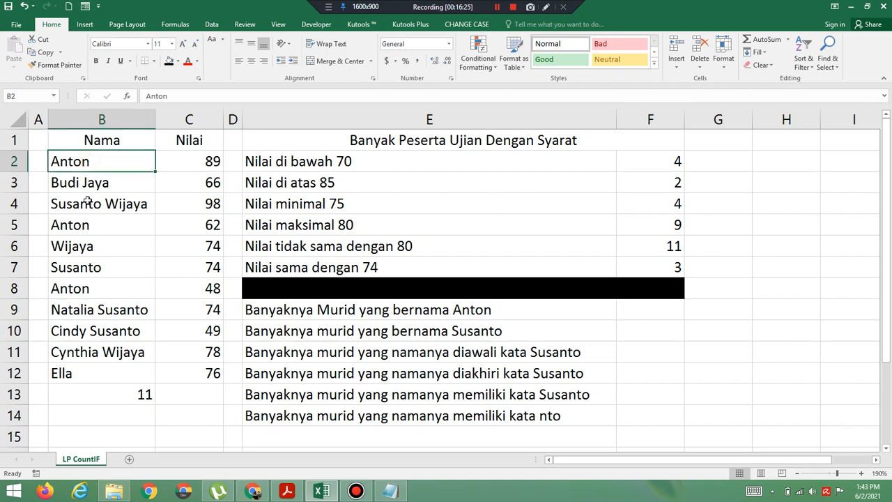
pyautogui.click(81, 226)
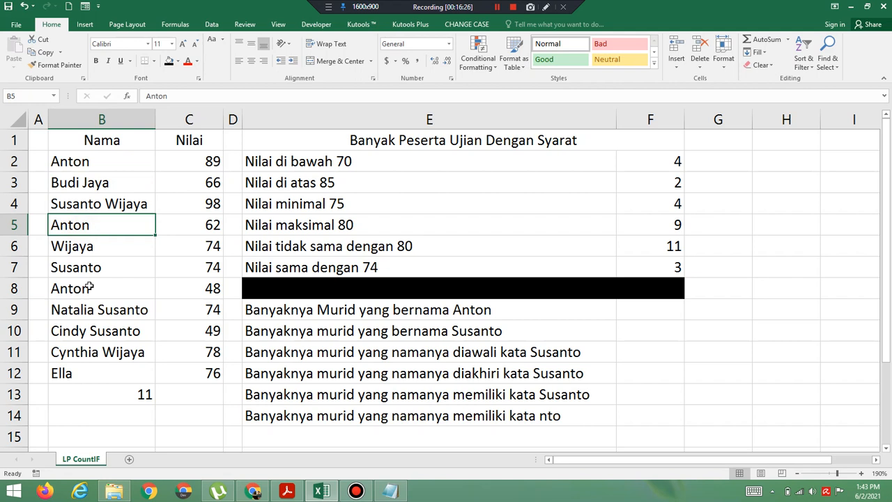
pyautogui.click(88, 285)
pyautogui.click(644, 310)
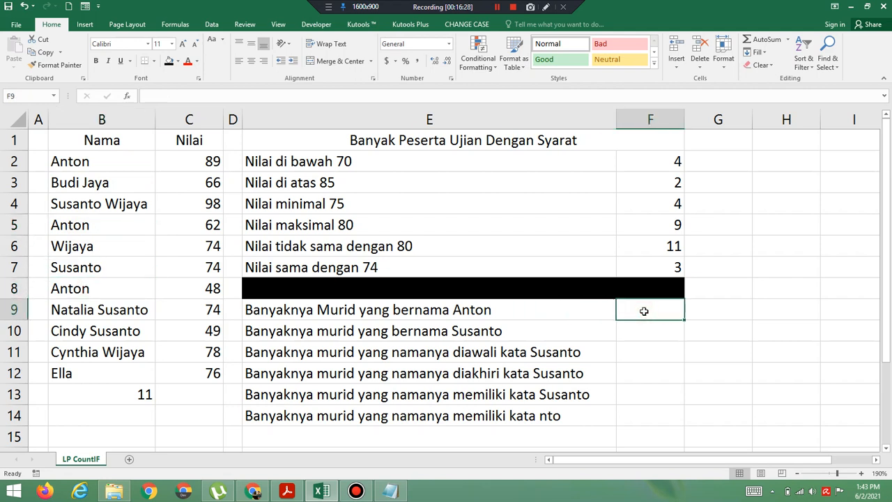
pyautogui.write('=Cou')
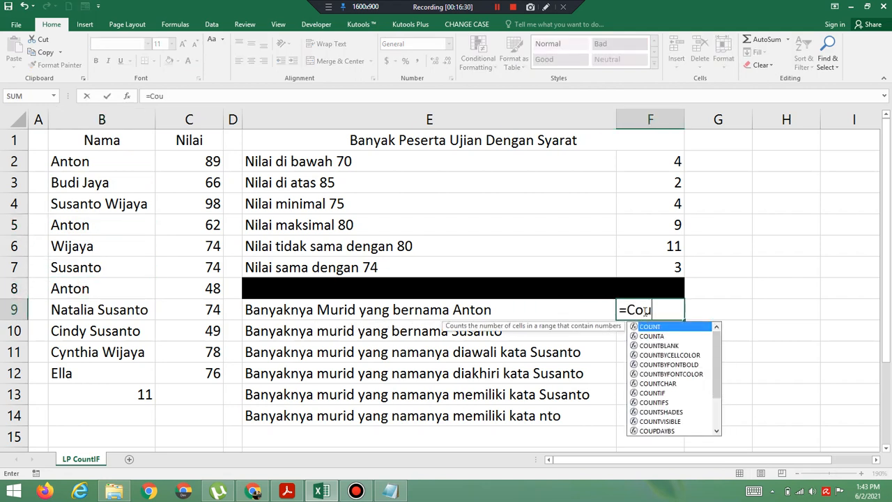
pyautogui.write('ntIF(')
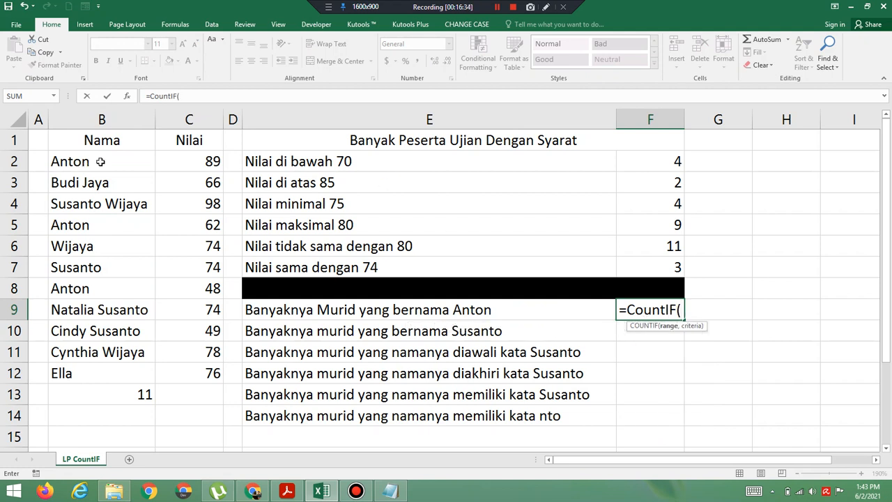
pyautogui.moveTo(100, 161); pyautogui.dragTo(80, 373)
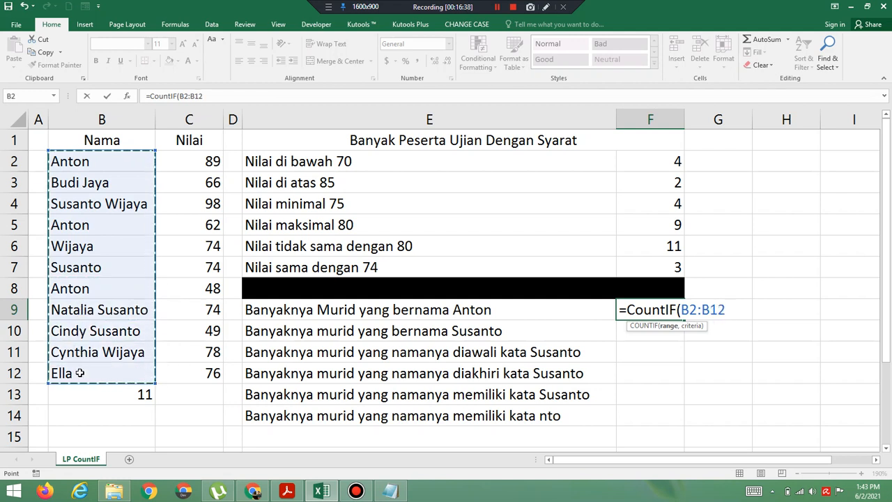
pyautogui.write(',')
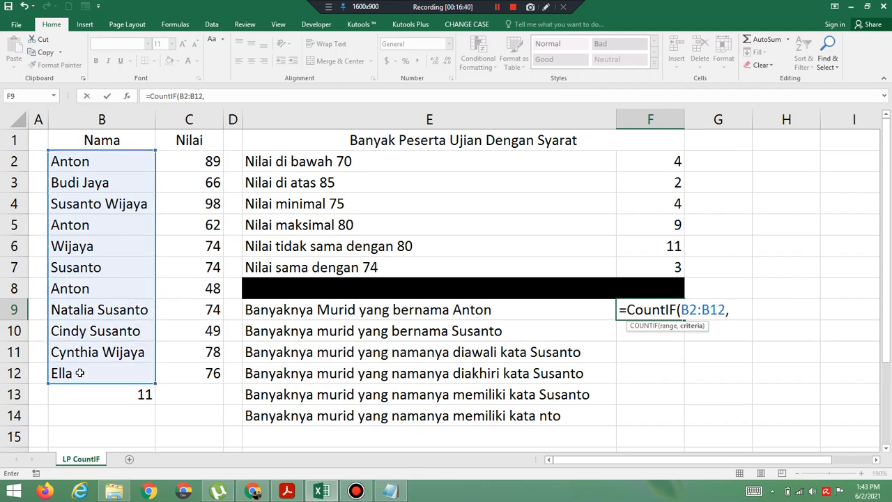
pyautogui.write('"Anton')
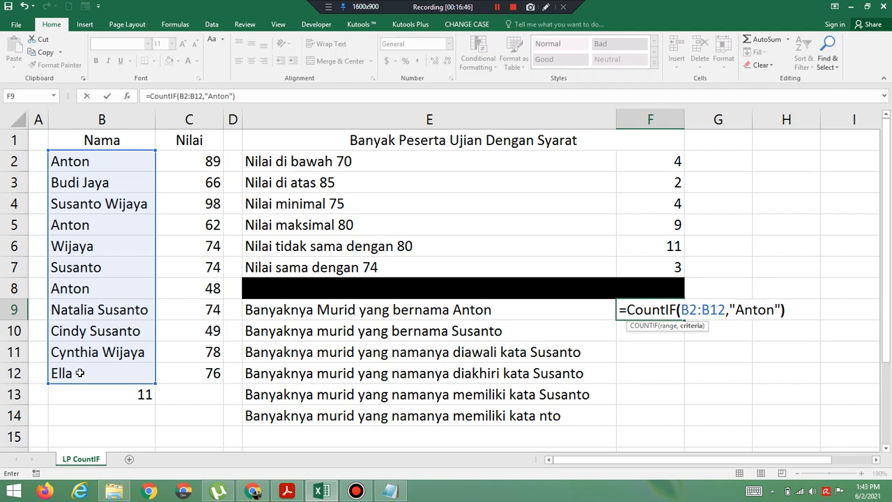
pyautogui.write('")')
pyautogui.press('Return')
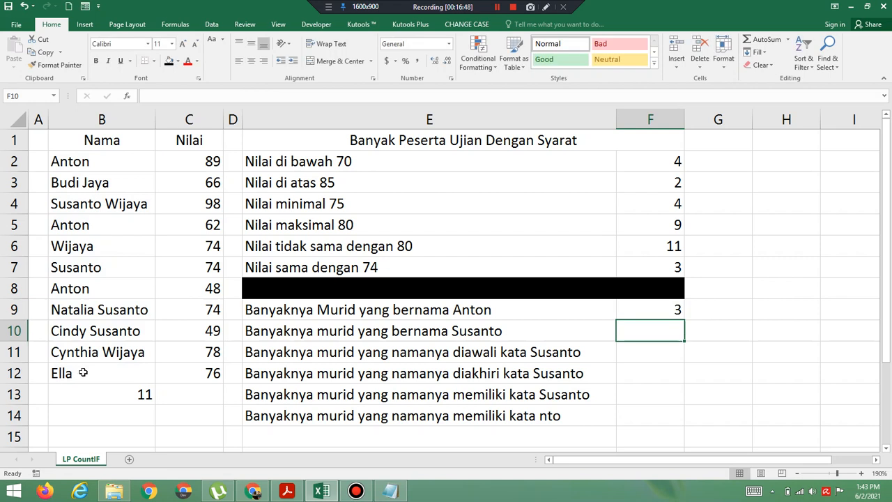
# Step: Check the count in F9 against the matching student names in B2, B5 and B8
pyautogui.click(100, 167)
pyautogui.click(93, 231)
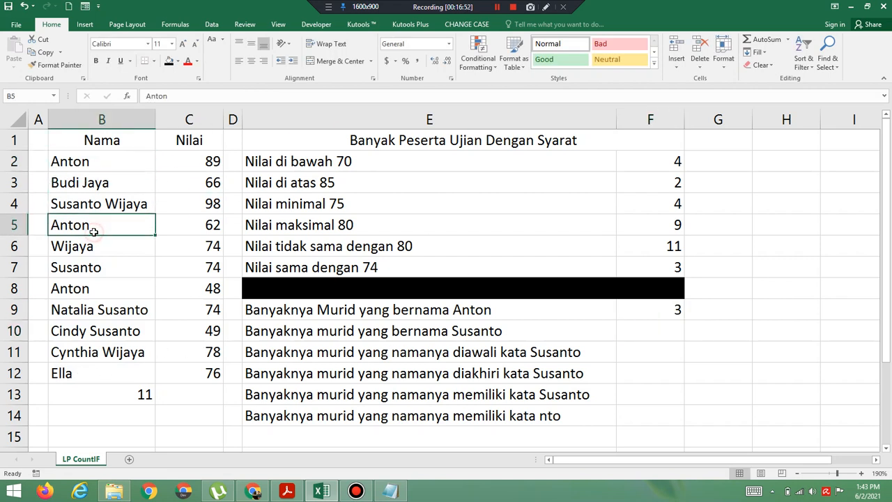
pyautogui.click(92, 286)
pyautogui.click(655, 307)
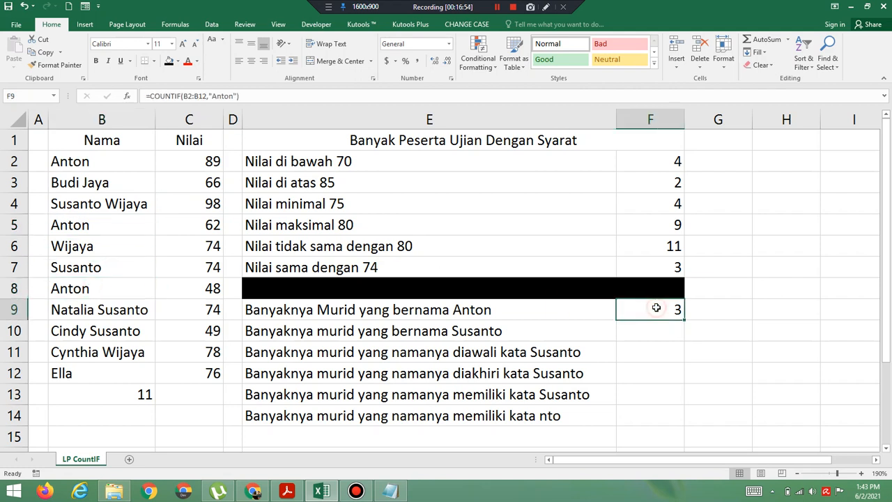
# Step: Change the first letter of the name criterion in the F9 formula to lowercase to test case sensitivity
pyautogui.doubleClick(655, 307)
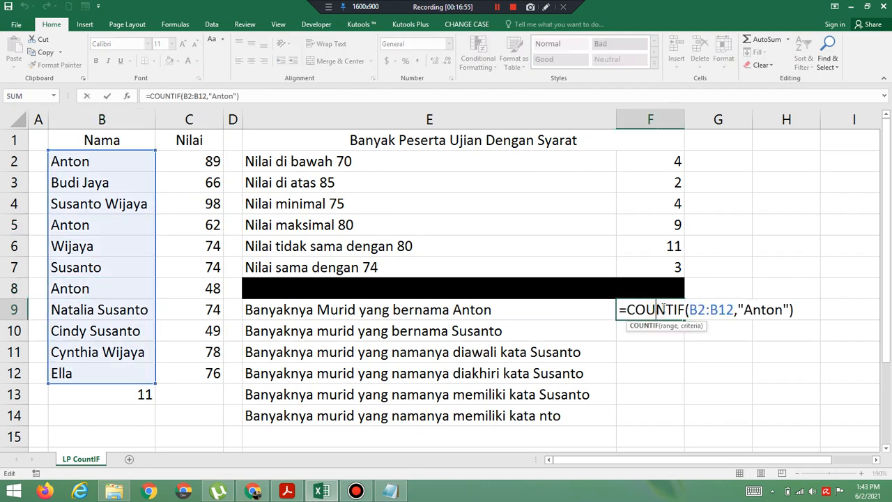
pyautogui.click(752, 310)
pyautogui.press('BackSpace')
pyautogui.write('a')
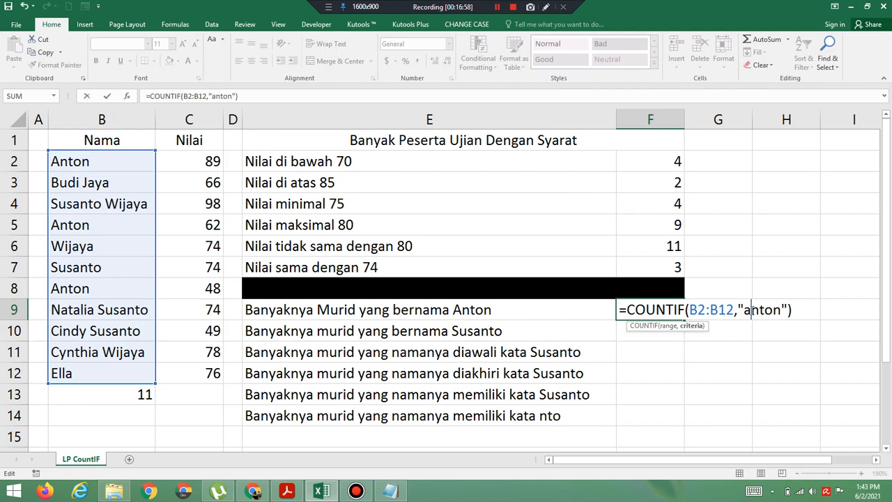
pyautogui.press('Return')
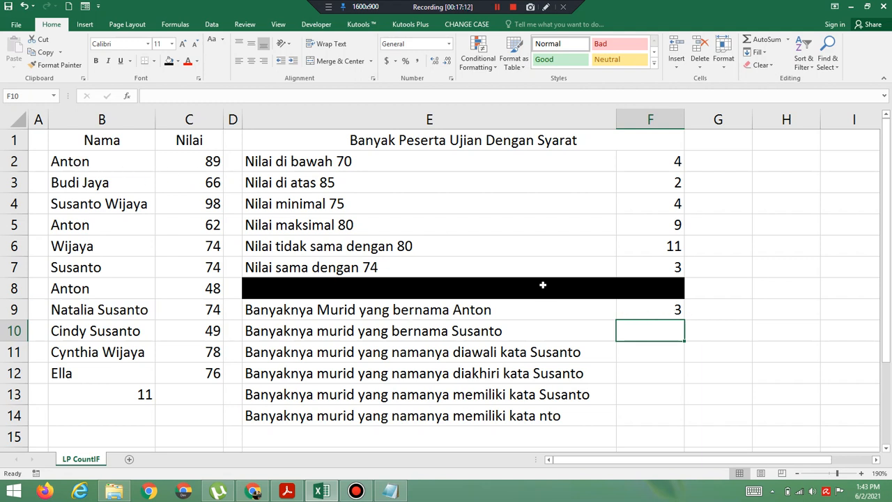
# Step: Restore the capital first letter of the name criterion in the F9 COUNTIF formula
pyautogui.doubleClick(681, 311)
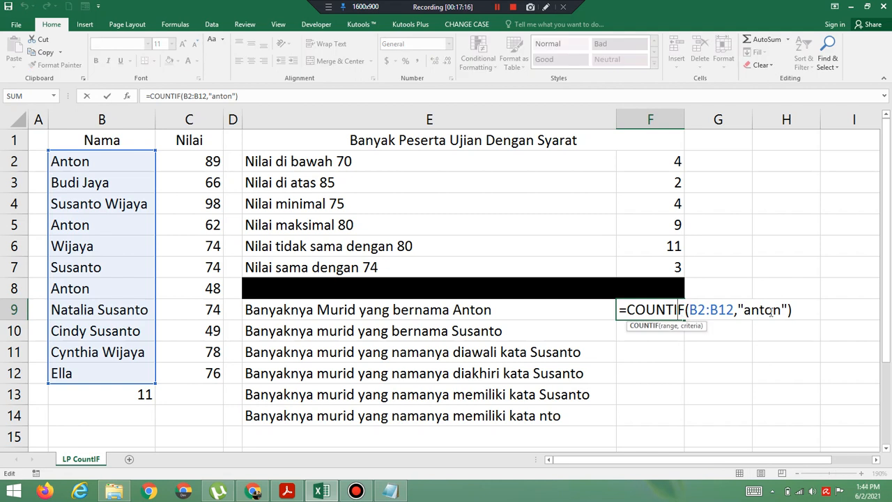
pyautogui.click(752, 311)
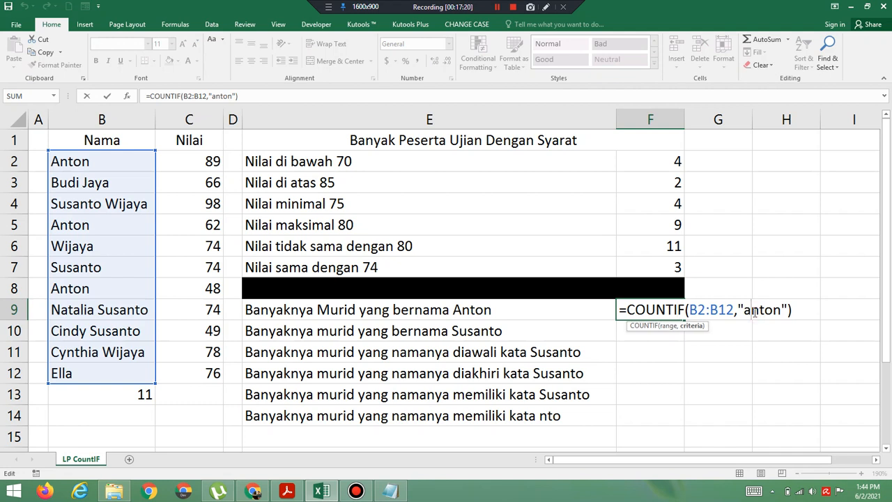
pyautogui.press('BackSpace')
pyautogui.write('A')
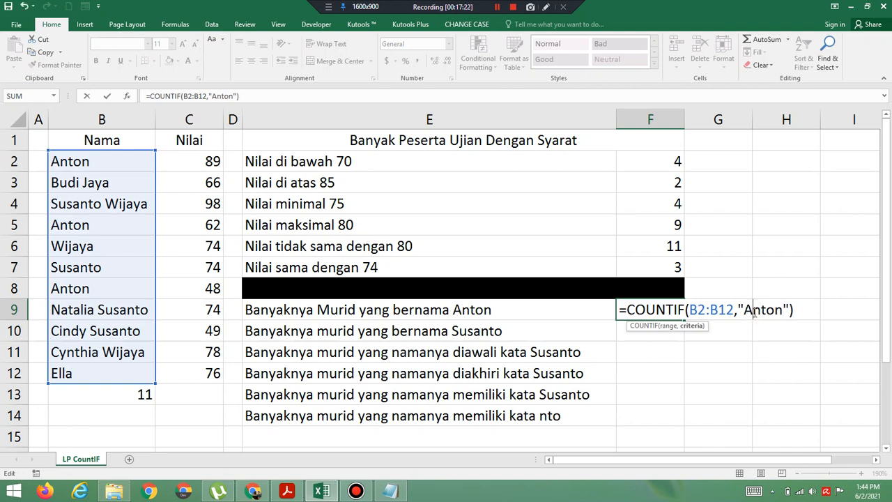
pyautogui.press('Return')
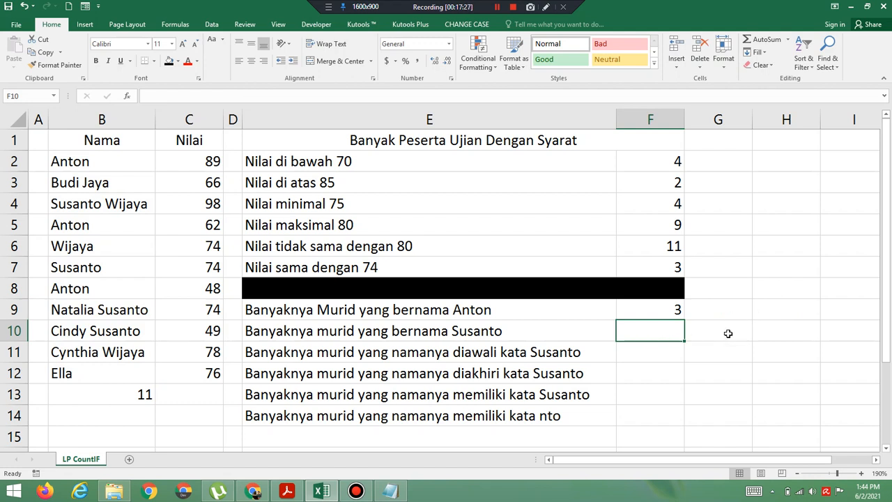
# Step: Enter a COUNTIF formula in F10 over B2:B12, using the quoted student name from E10 as the criterion
pyautogui.doubleClick(664, 334)
pyautogui.write('=Coun')
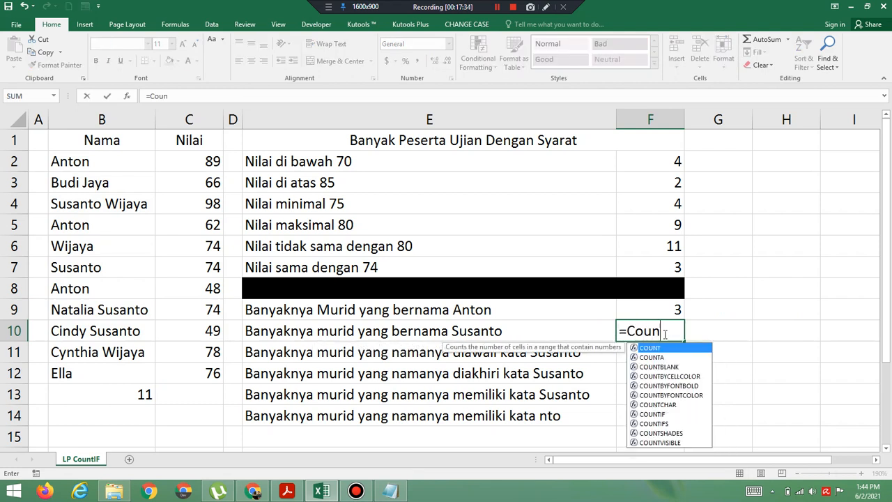
pyautogui.write('tIF(')
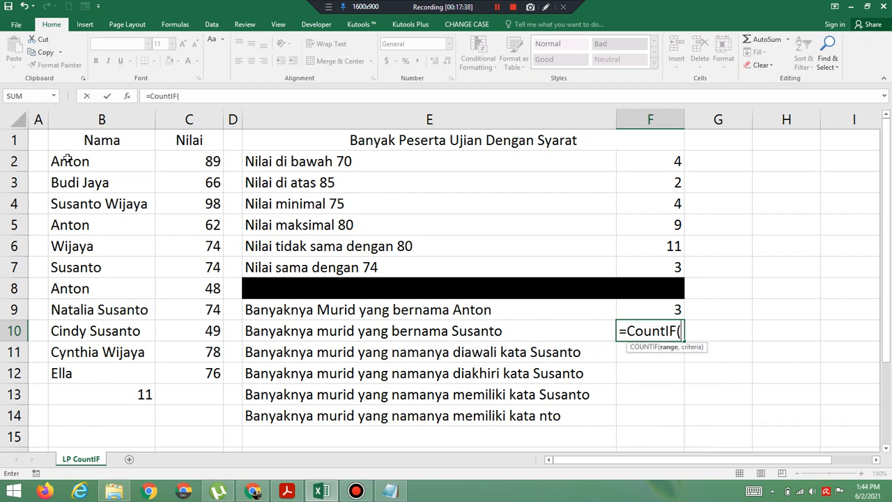
pyautogui.moveTo(70, 161); pyautogui.dragTo(70, 373)
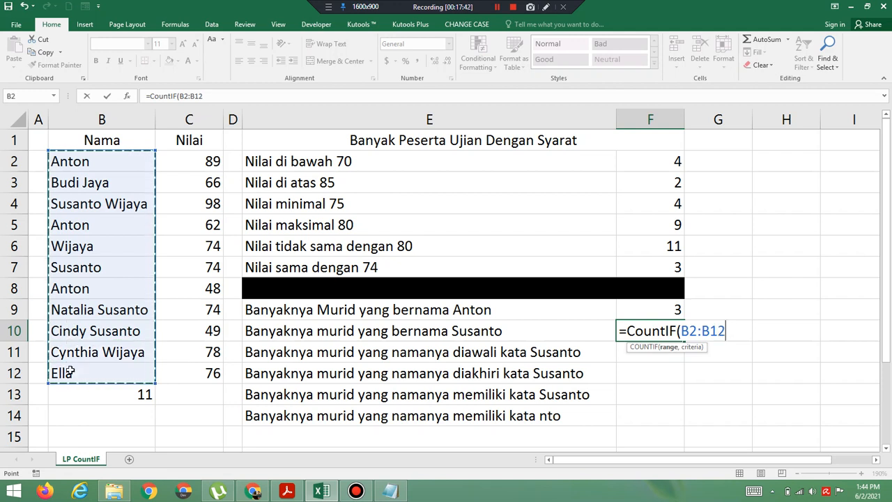
pyautogui.write(',')
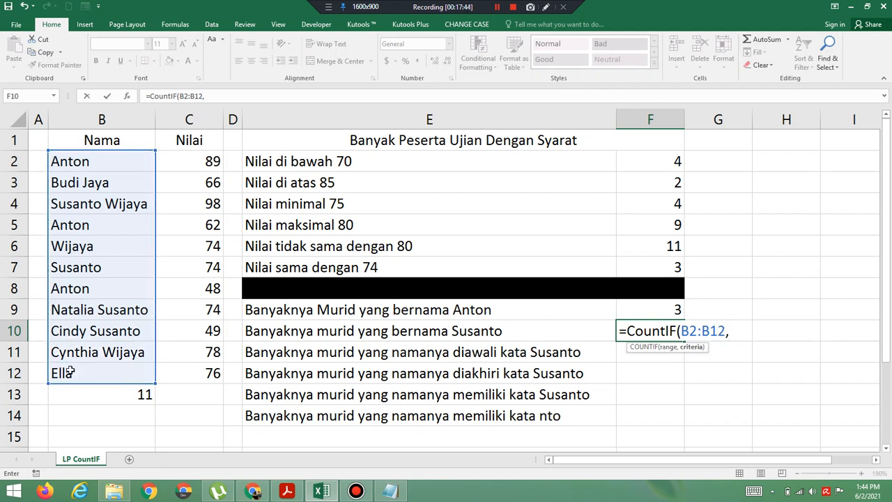
pyautogui.write('"Susanto"')
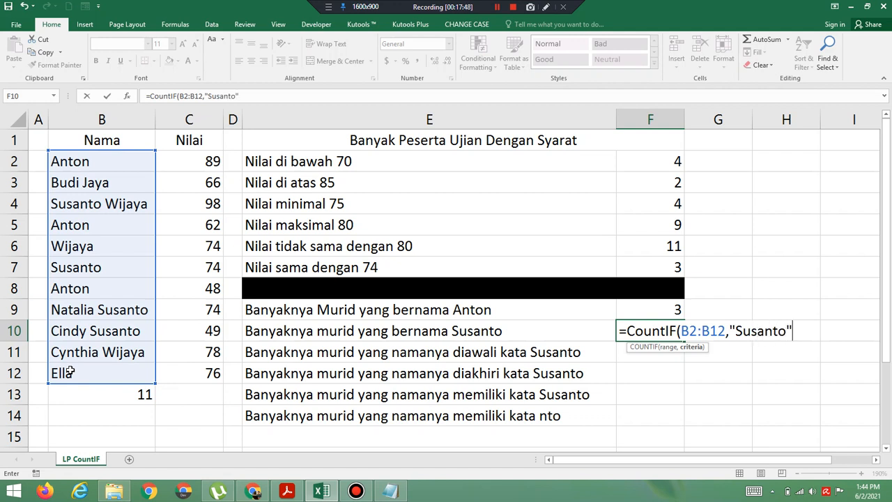
pyautogui.write(')')
pyautogui.press('Return')
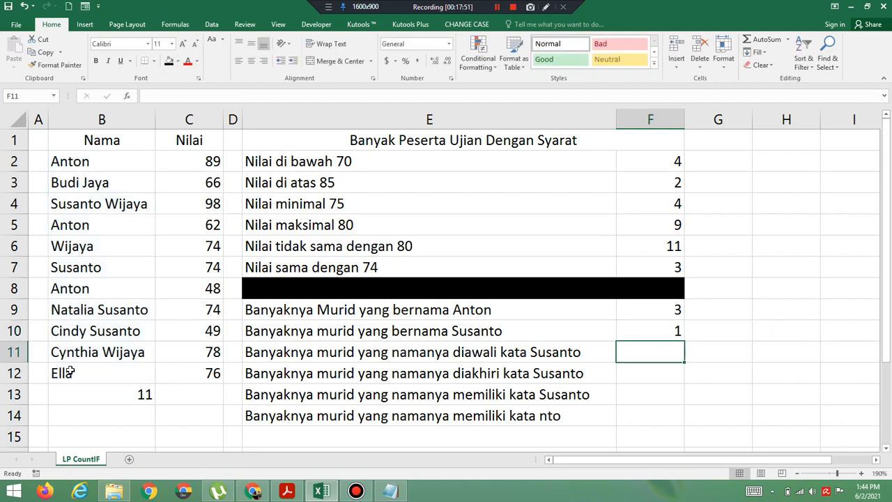
# Step: Compare the exact name match in B7 with the names in B4, B9 and B10 that only contain that word
pyautogui.click(90, 269)
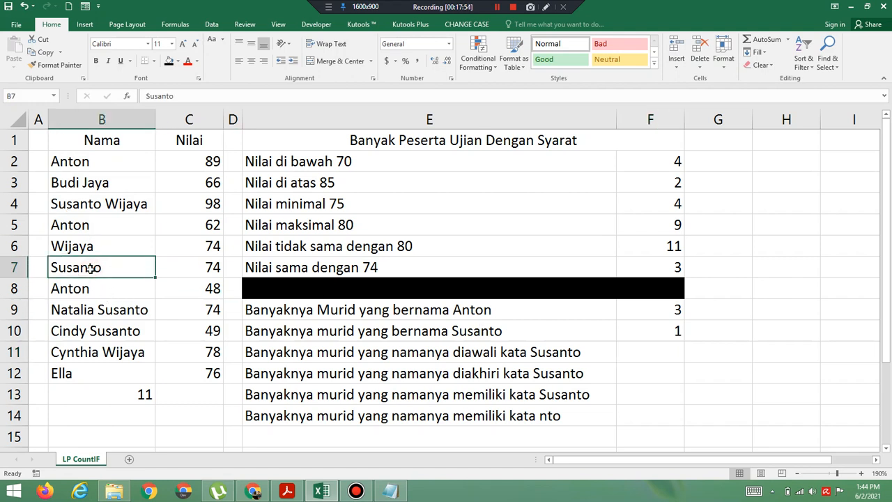
pyautogui.click(91, 202)
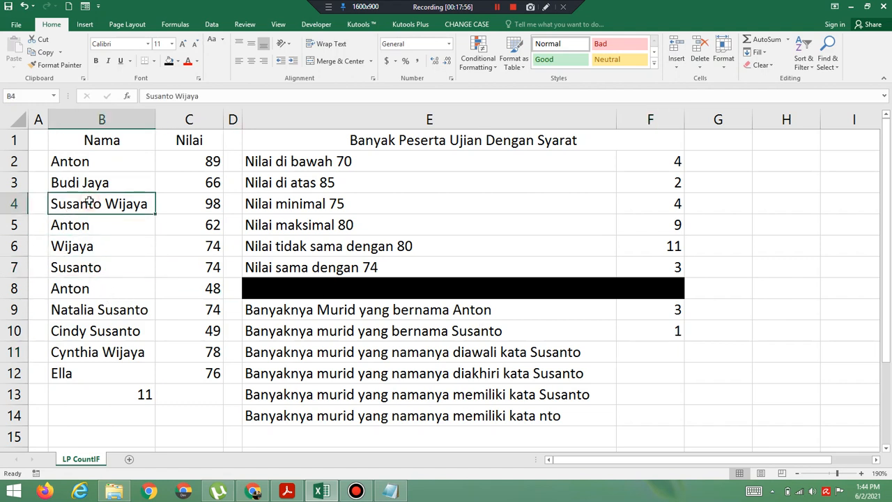
pyautogui.click(90, 316)
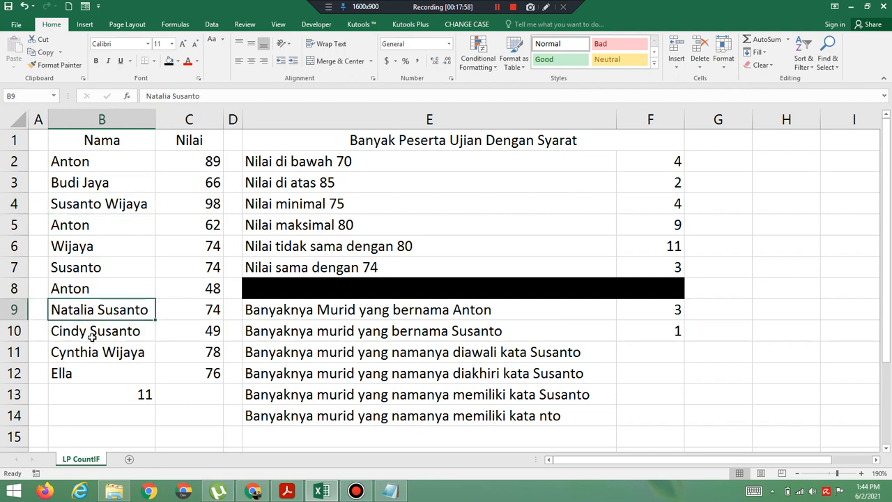
pyautogui.click(92, 334)
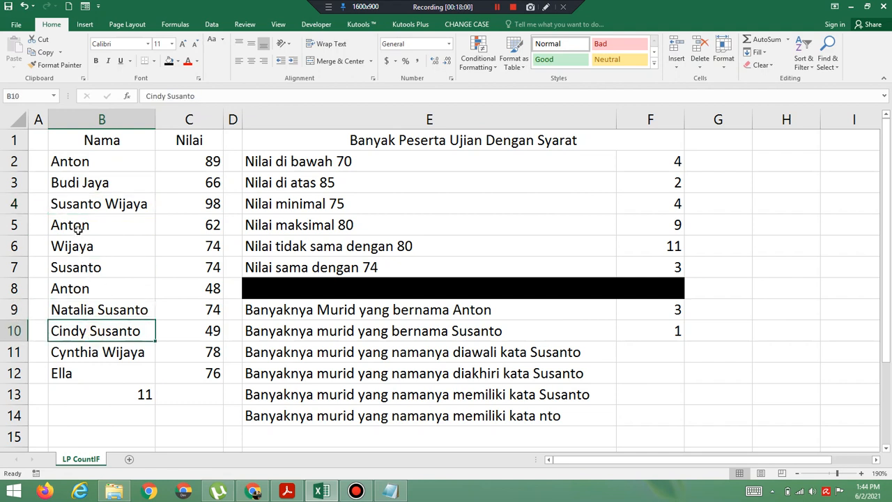
pyautogui.click(88, 271)
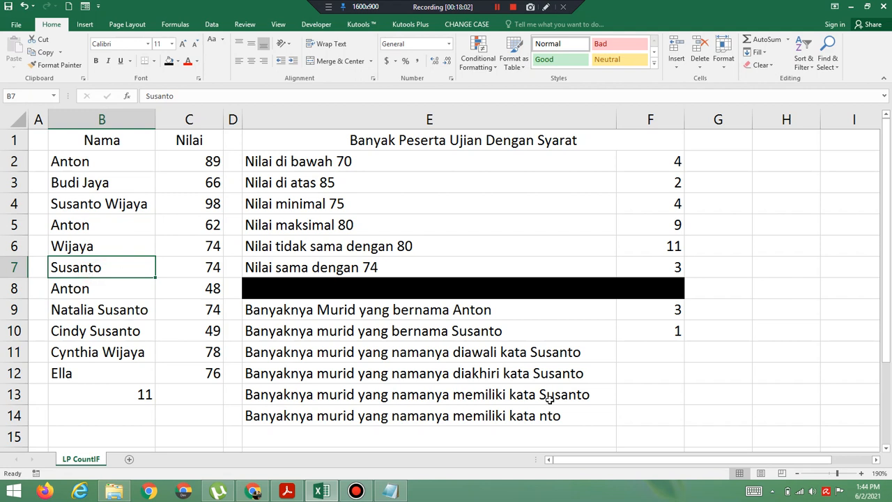
# Step: Write a COUNTIF formula in F11 over B2:B12, using the quoted student name from E11 as the criterion
pyautogui.click(666, 354)
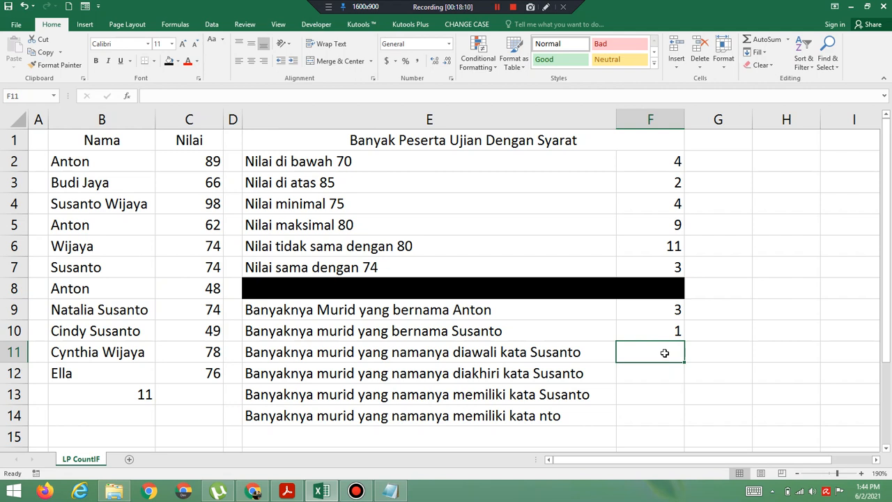
pyautogui.click(88, 203)
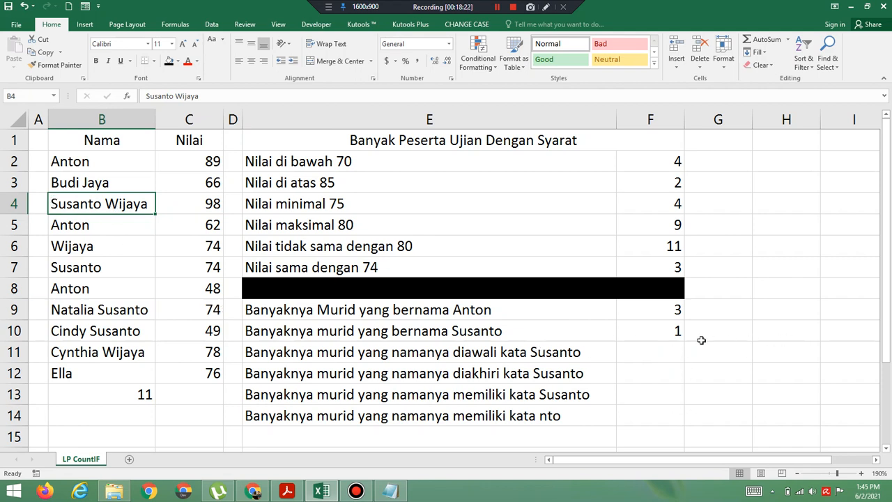
pyautogui.click(653, 352)
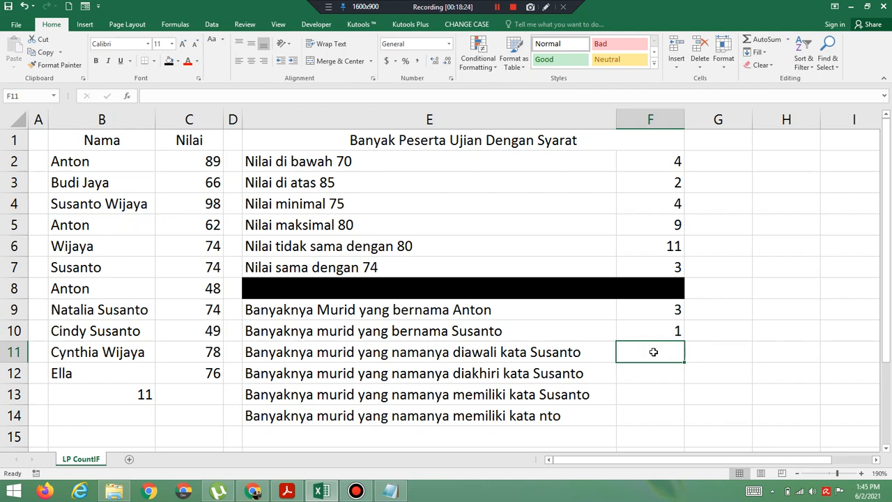
pyautogui.write('=Coun')
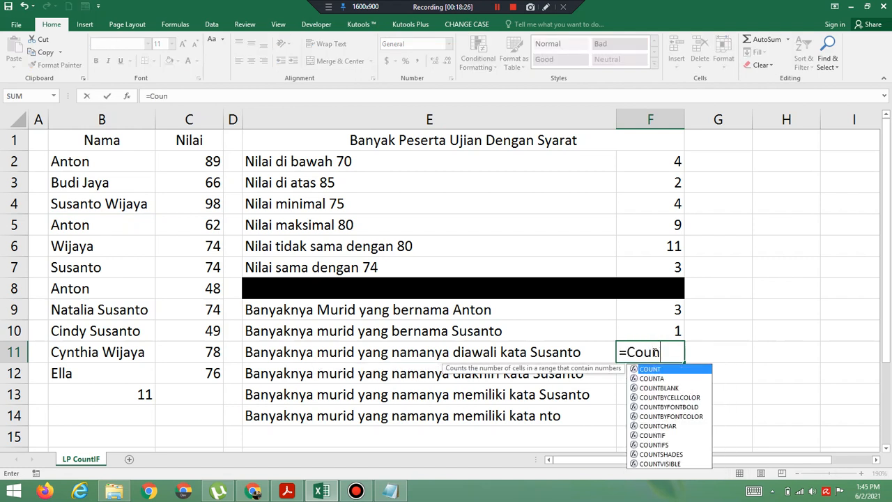
pyautogui.write('tIF')
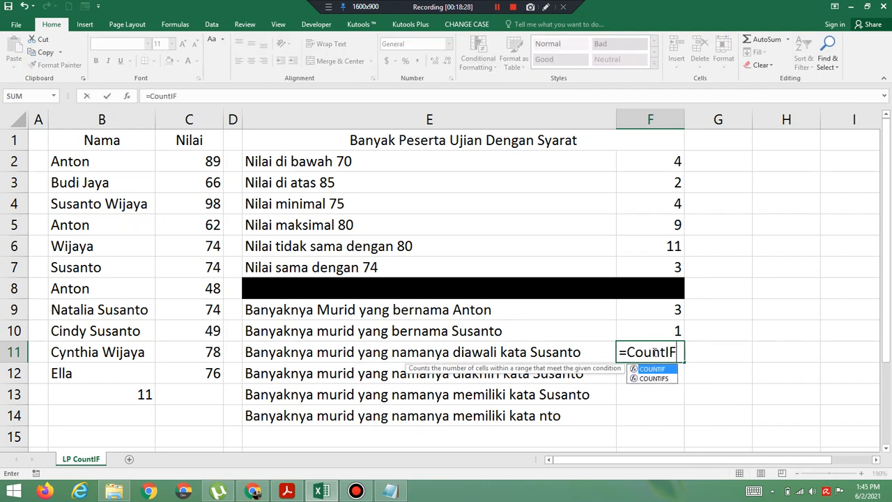
pyautogui.write('(')
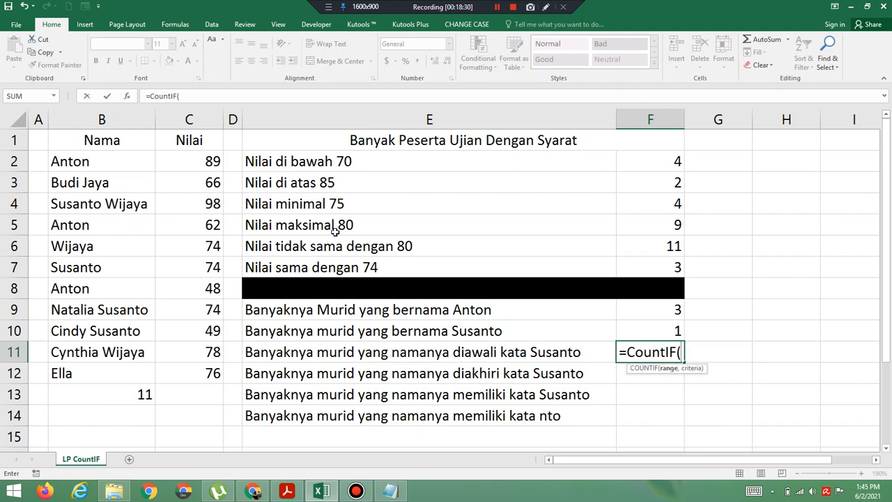
pyautogui.click(197, 162)
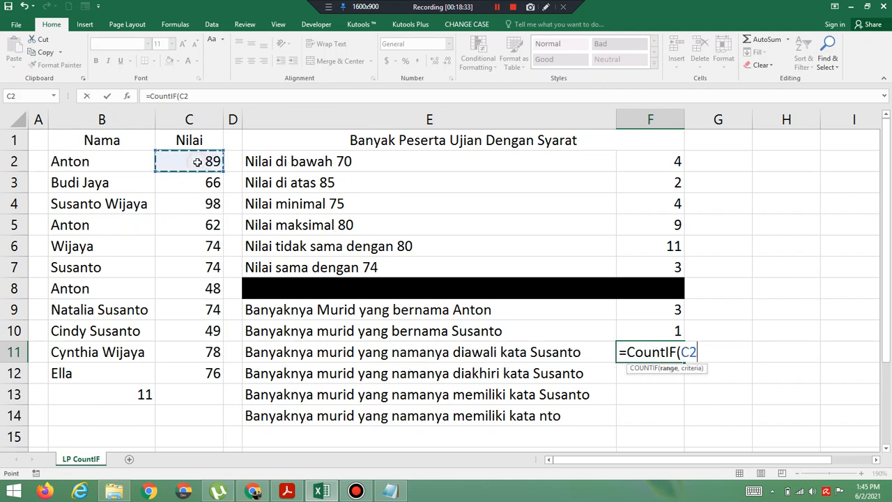
pyautogui.click(131, 161)
pyautogui.moveTo(131, 160); pyautogui.dragTo(133, 366)
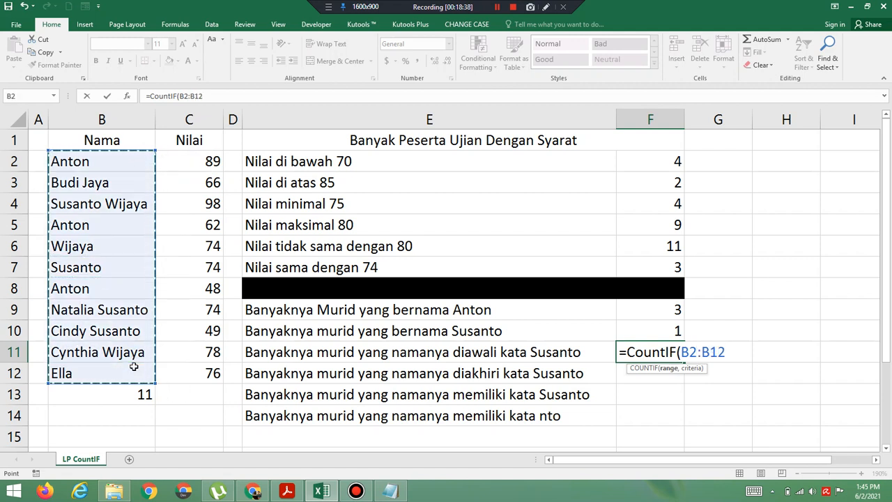
pyautogui.write(',')
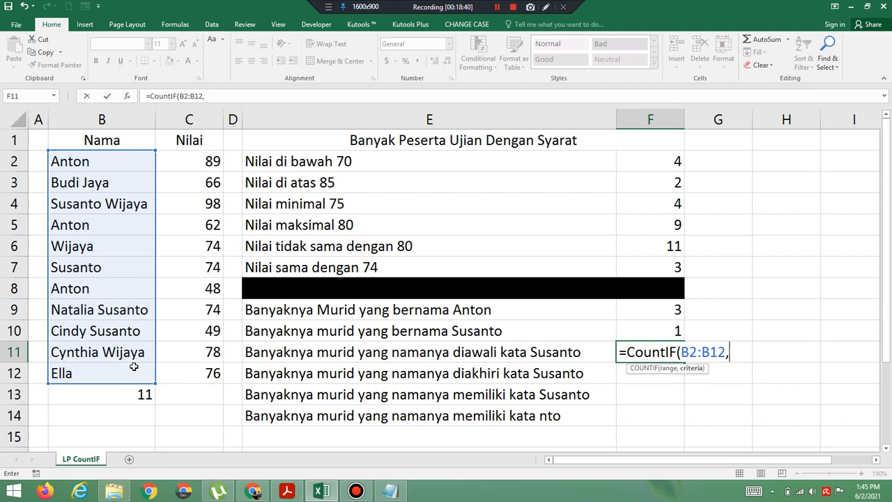
pyautogui.write('"Susanto')
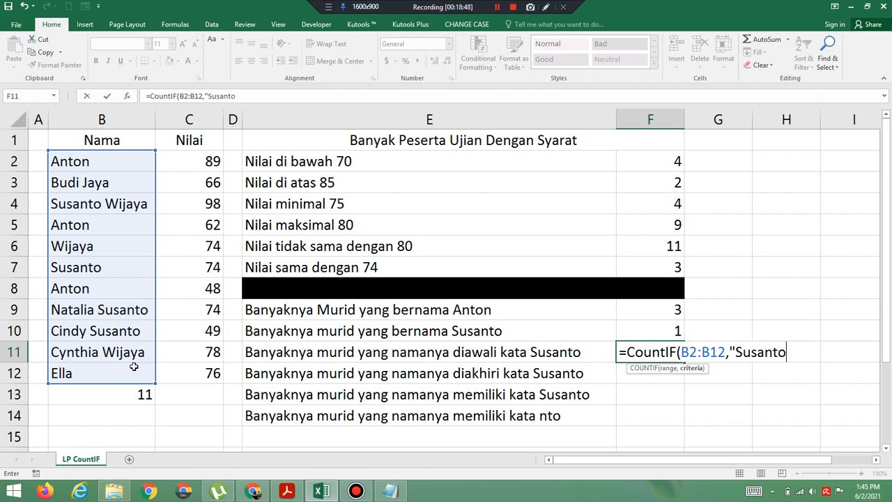
pyautogui.write('")')
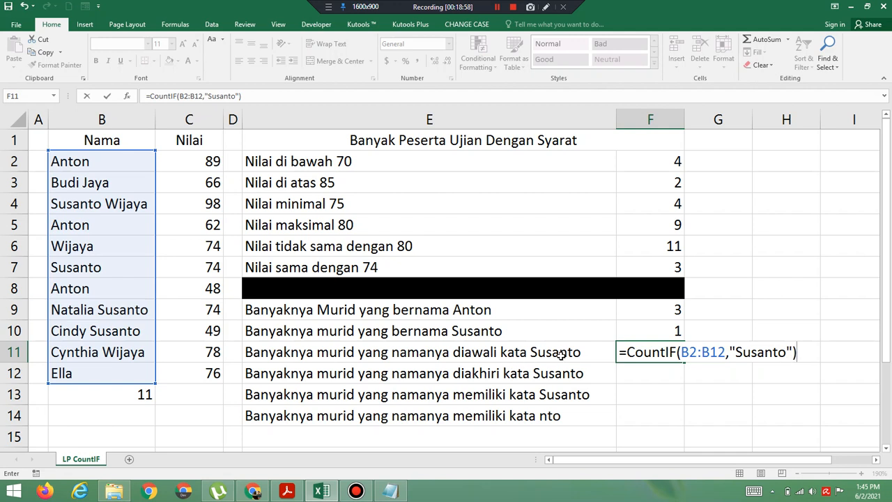
# Step: Add an asterisk wildcard directly after the name inside the quoted F11 criterion and commit the formula
pyautogui.click(787, 351)
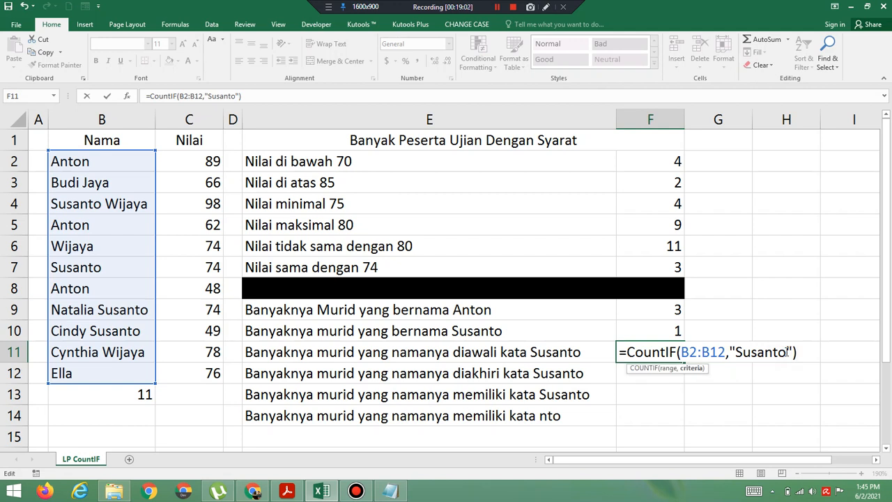
pyautogui.write('*')
pyautogui.press('Return')
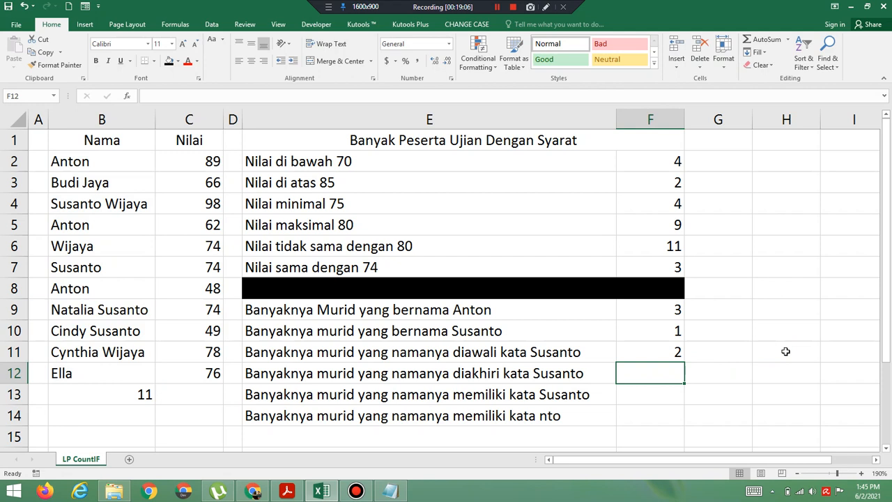
# Step: Review the trailing asterisk in the F11 formula and compare the names in B4, B7 and B9 against its starts-with criterion
pyautogui.click(673, 353)
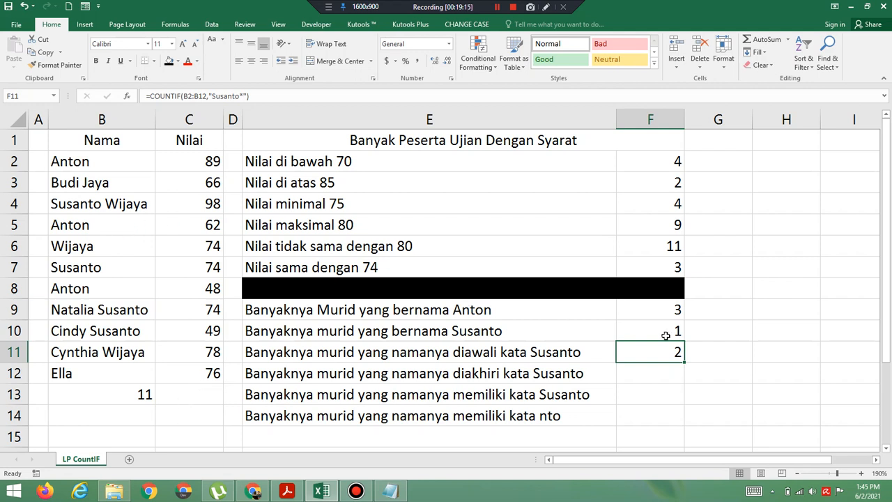
pyautogui.doubleClick(665, 352)
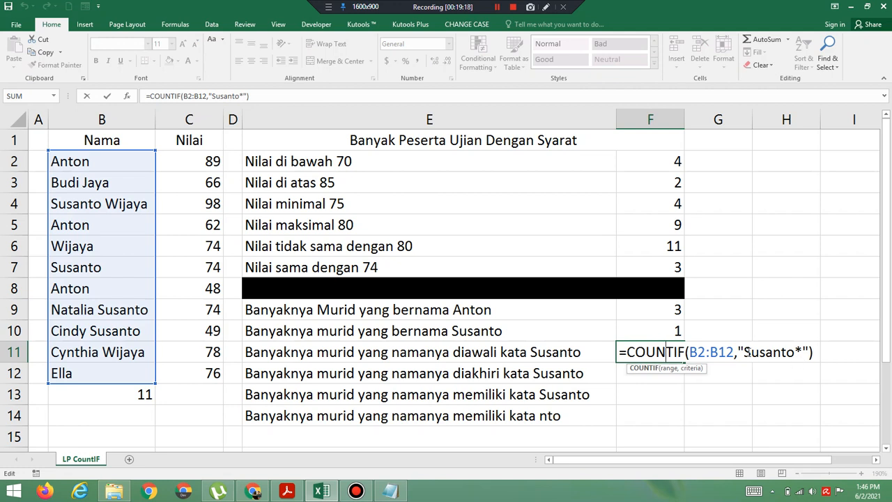
pyautogui.moveTo(747, 352); pyautogui.dragTo(803, 353)
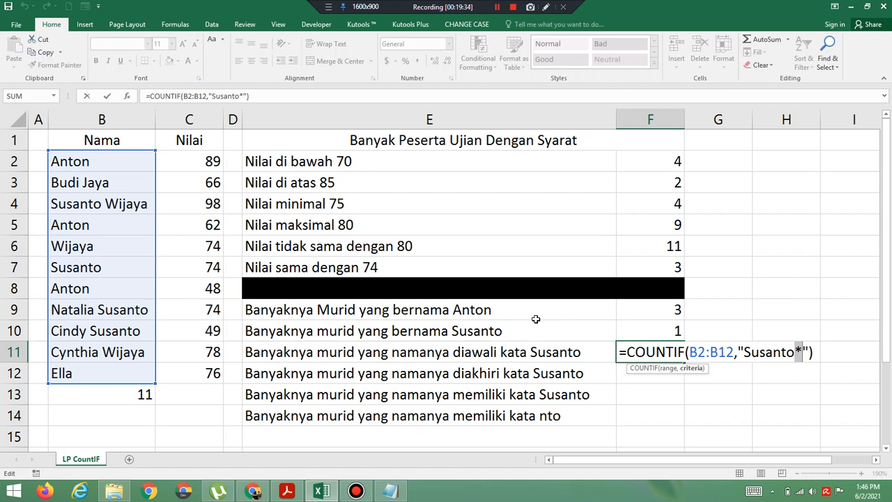
pyautogui.press('Return')
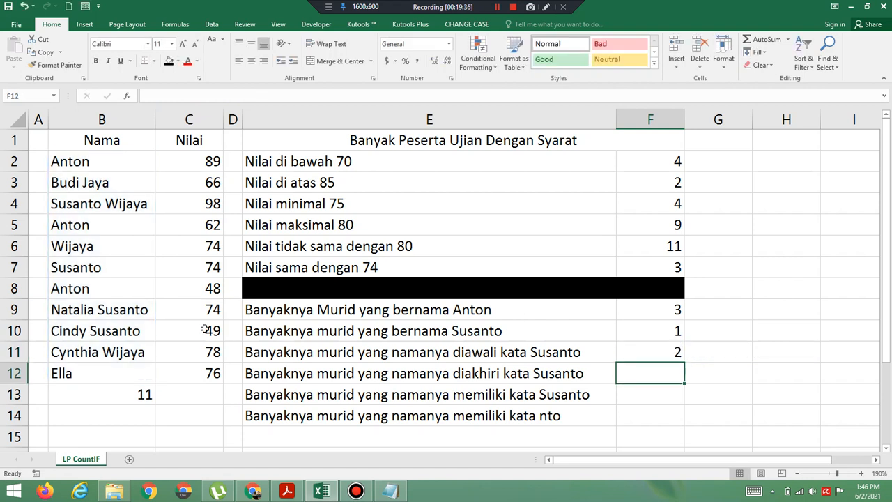
pyautogui.click(85, 208)
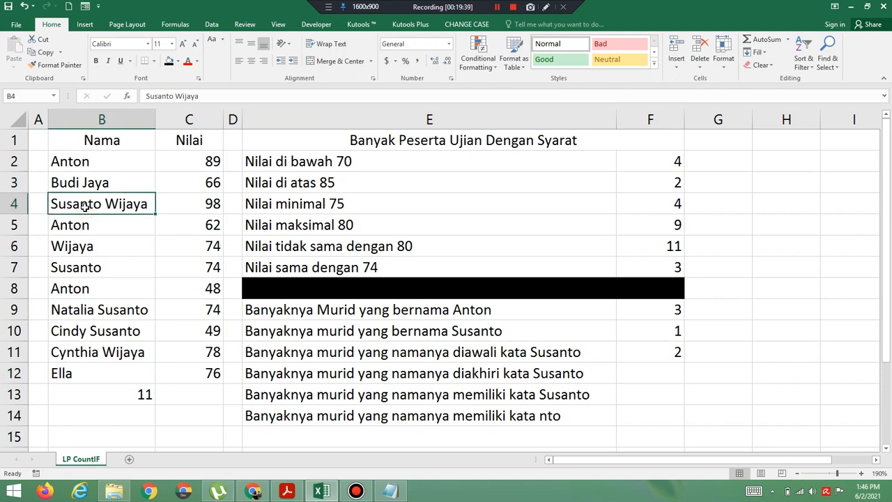
pyautogui.click(100, 270)
pyautogui.click(115, 306)
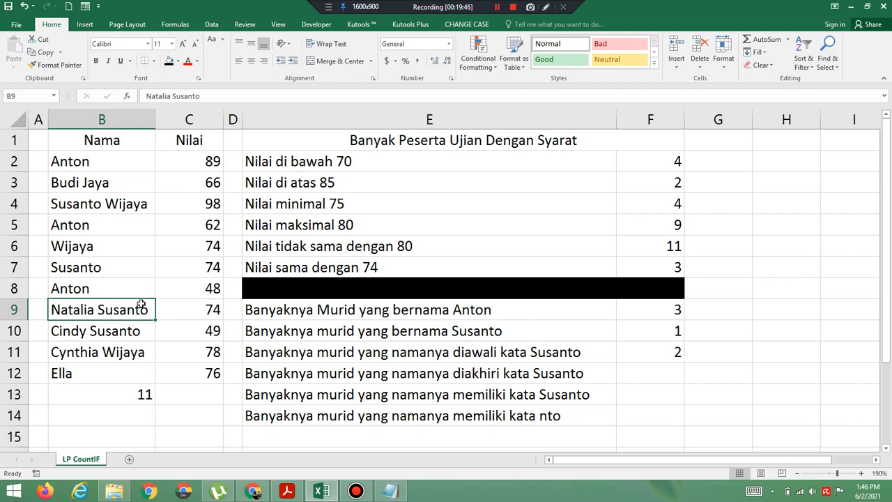
pyautogui.click(646, 361)
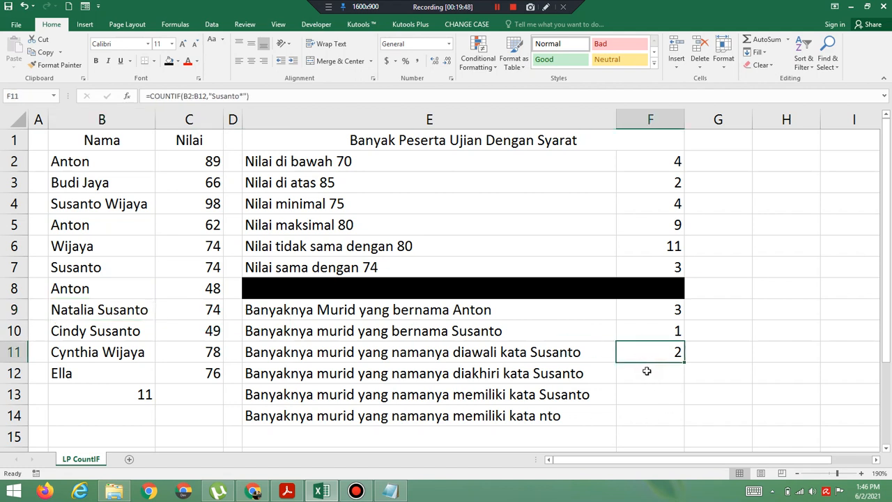
# Step: Enter a COUNTIF formula in F12 over B2:B12, with an asterisk before the name from E12 inside the quoted criterion
pyautogui.click(647, 372)
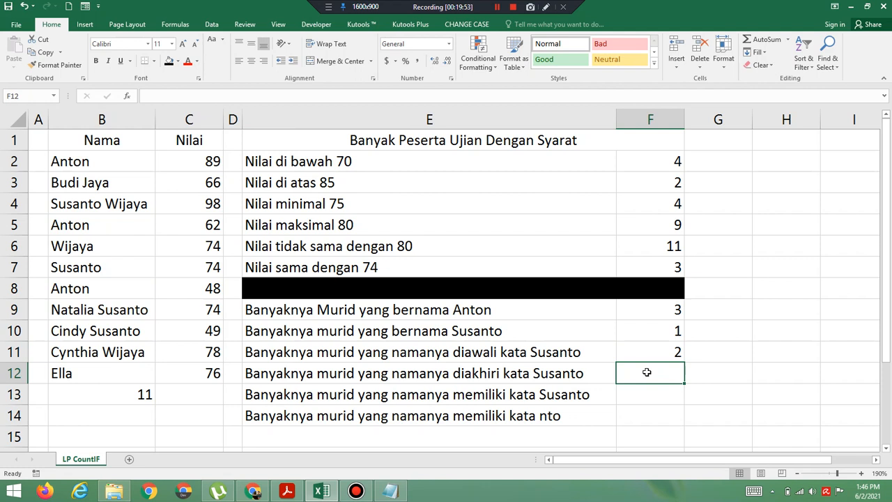
pyautogui.write('=')
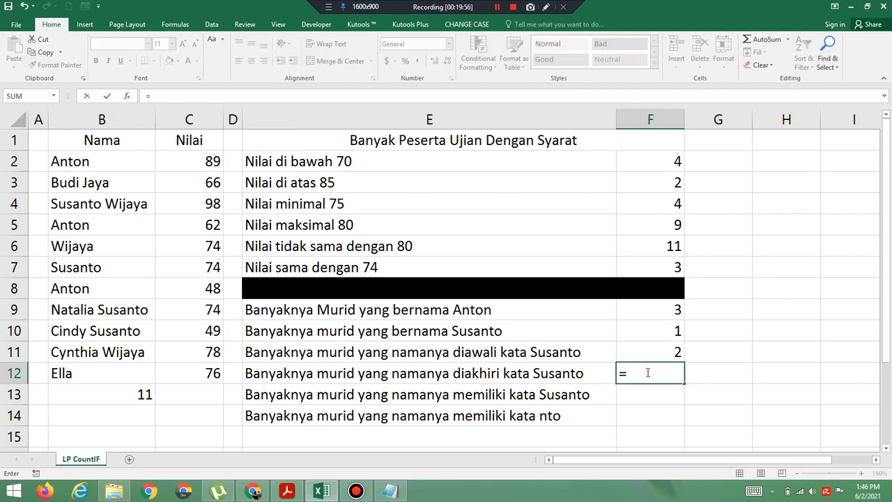
pyautogui.write('CountIF(')
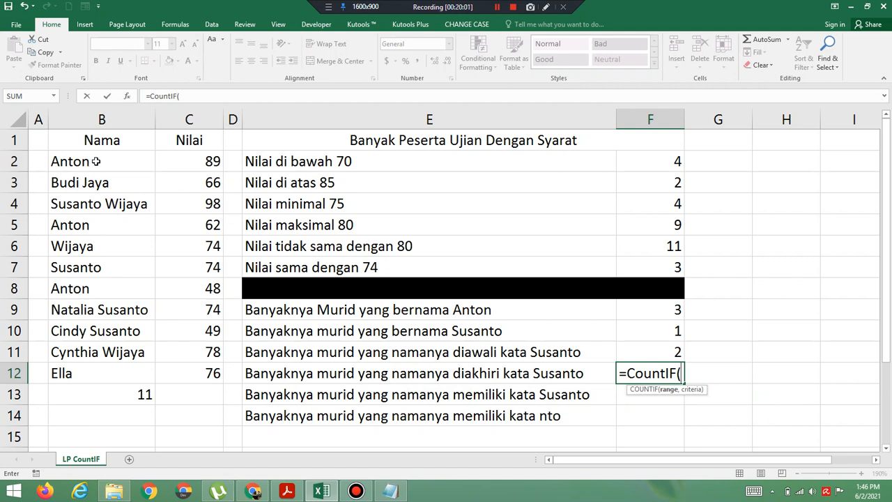
pyautogui.moveTo(97, 161); pyautogui.dragTo(89, 368)
pyautogui.write(',')
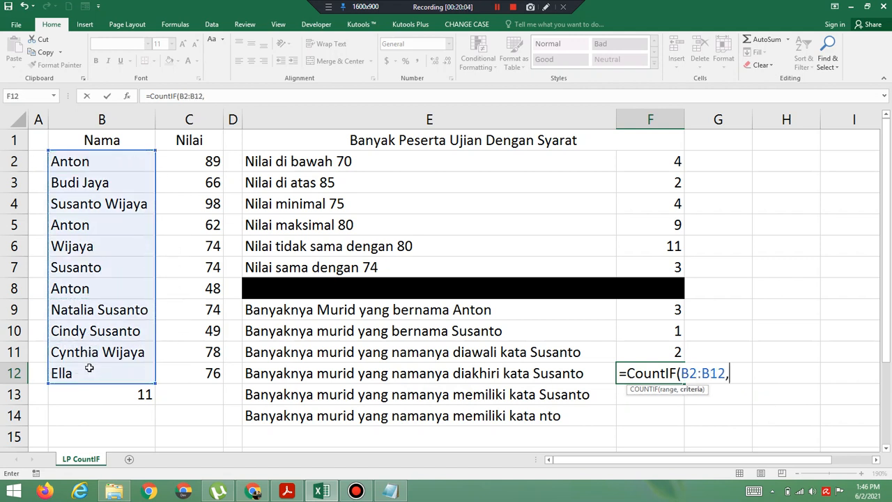
pyautogui.write('"')
pyautogui.write('*Susanto')
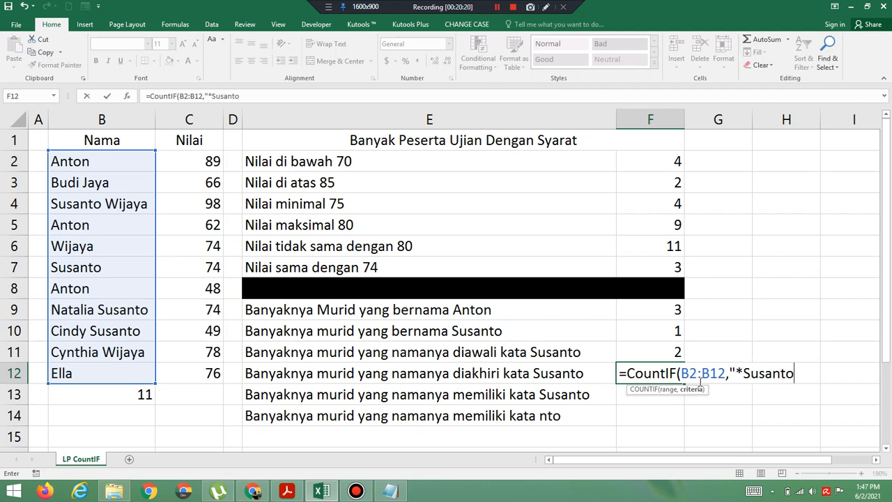
pyautogui.write('")')
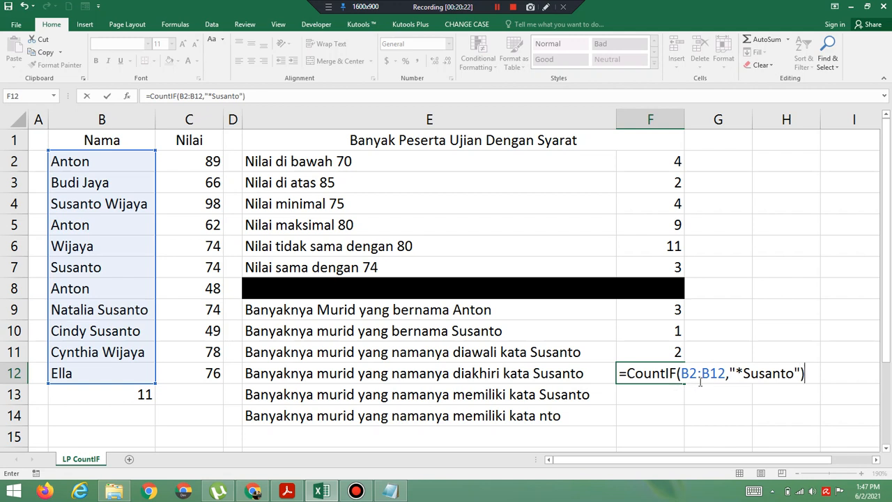
pyautogui.press('Return')
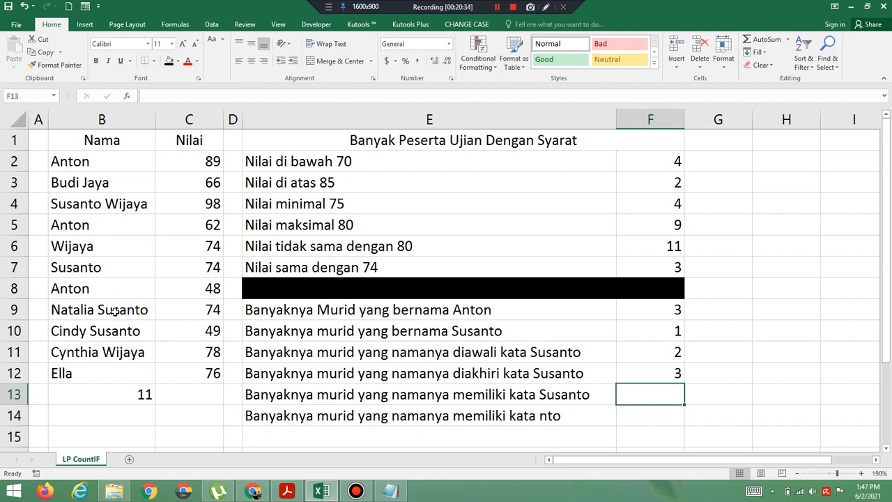
# Step: Check the names in B7, B9 and B10 against the leading-asterisk criterion of the F12 formula
pyautogui.click(103, 268)
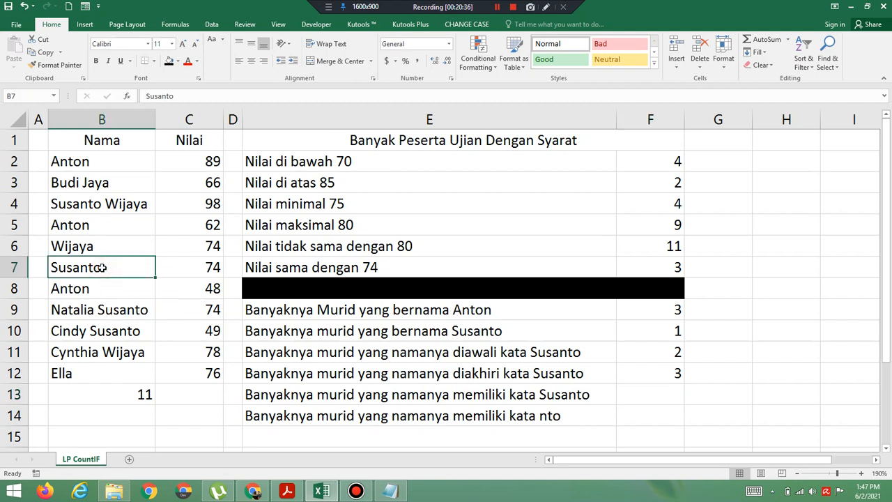
pyautogui.click(103, 313)
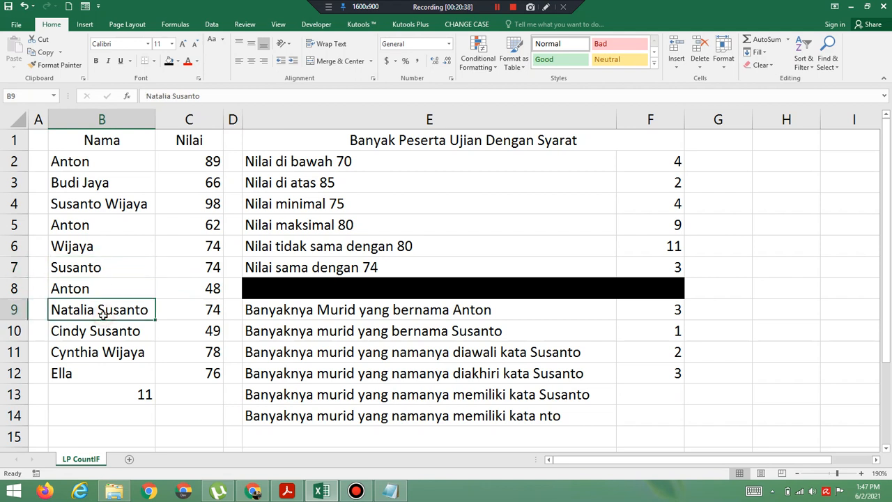
pyautogui.click(105, 333)
pyautogui.click(93, 268)
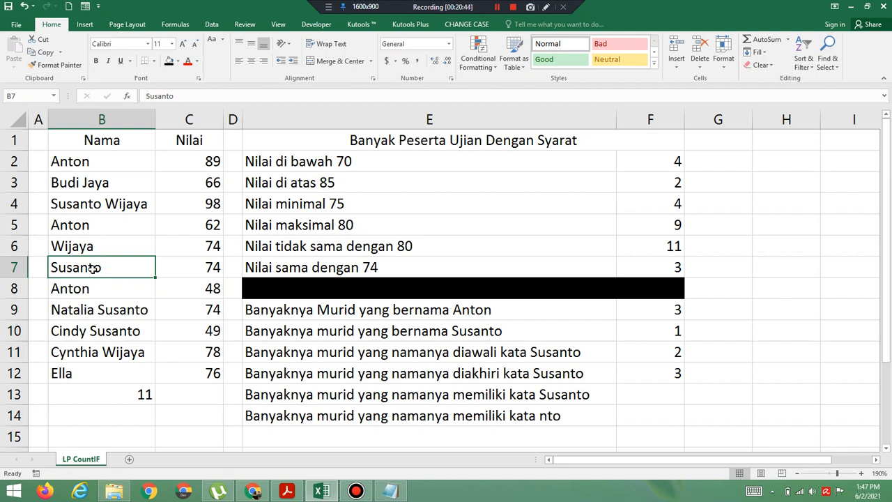
pyautogui.click(665, 375)
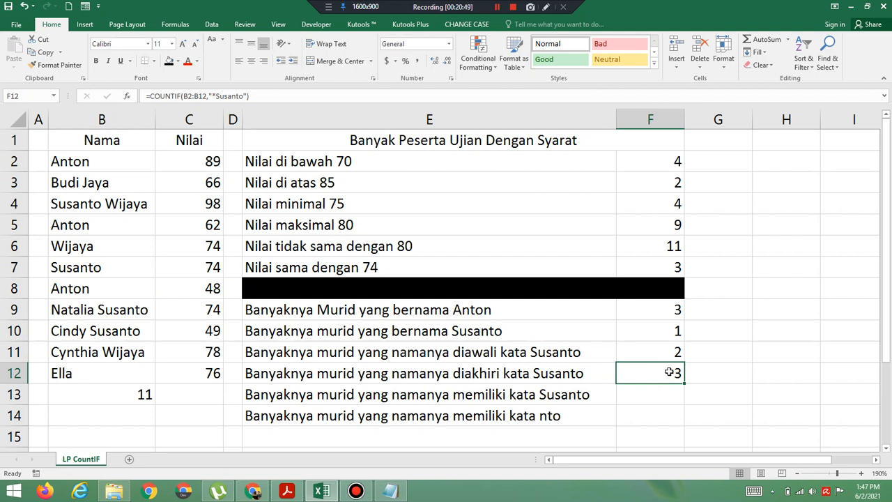
pyautogui.doubleClick(668, 372)
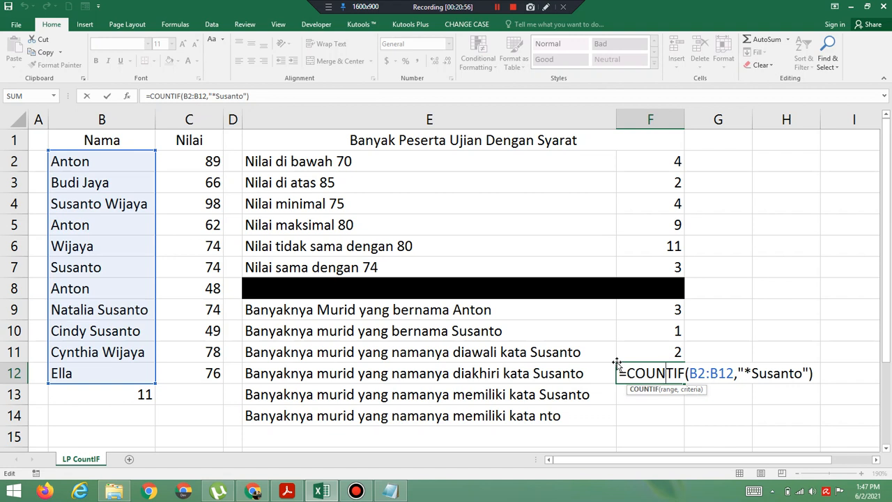
pyautogui.press('Return')
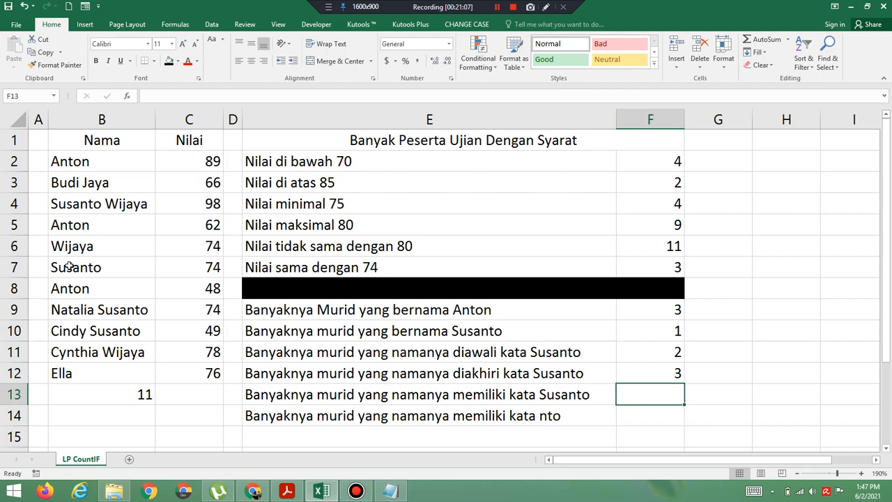
pyautogui.moveTo(68, 265); pyautogui.dragTo(70, 266)
pyautogui.click(99, 309)
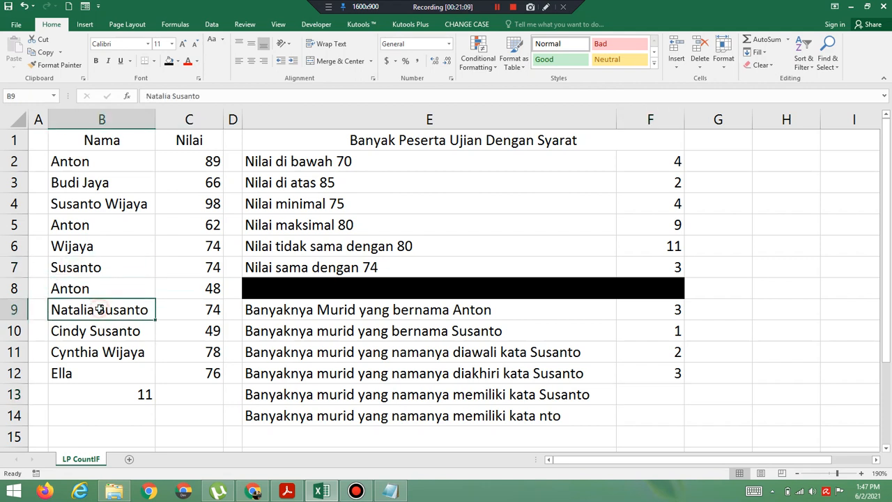
pyautogui.click(106, 332)
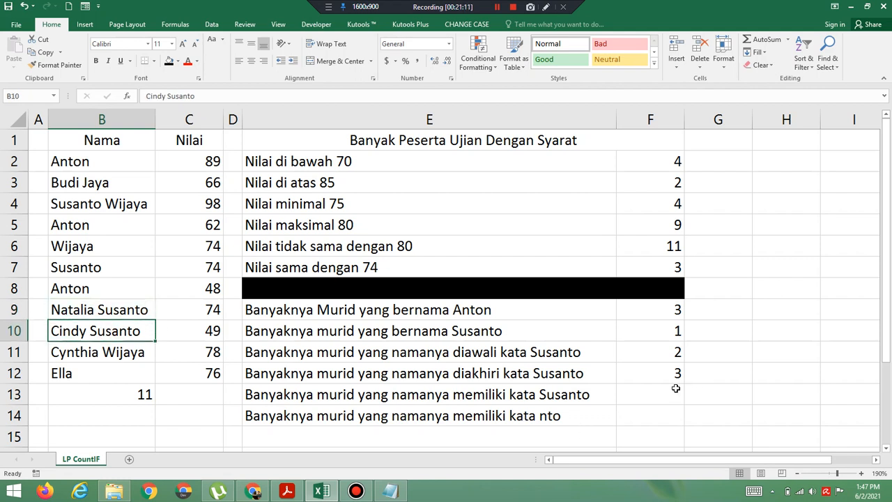
# Step: Enter a COUNTIF formula in F13 over B2:B12, with asterisks before and after the name from E13 inside the quoted criterion
pyautogui.click(652, 390)
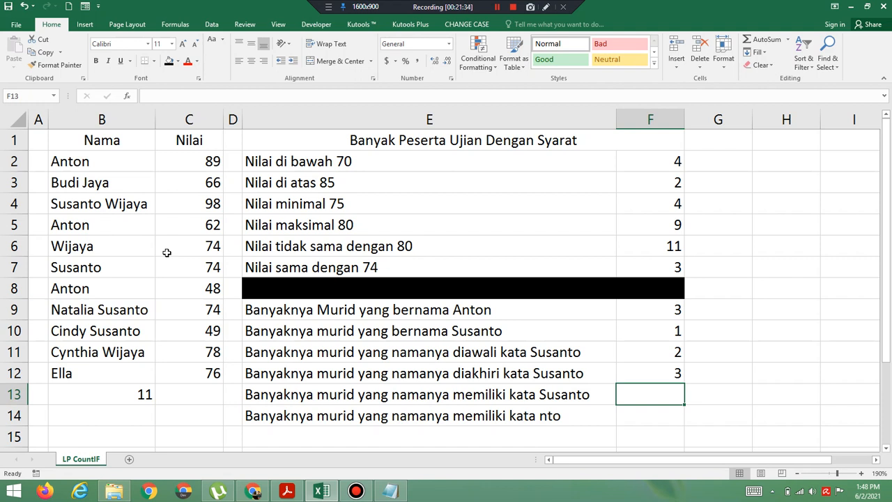
pyautogui.write('=')
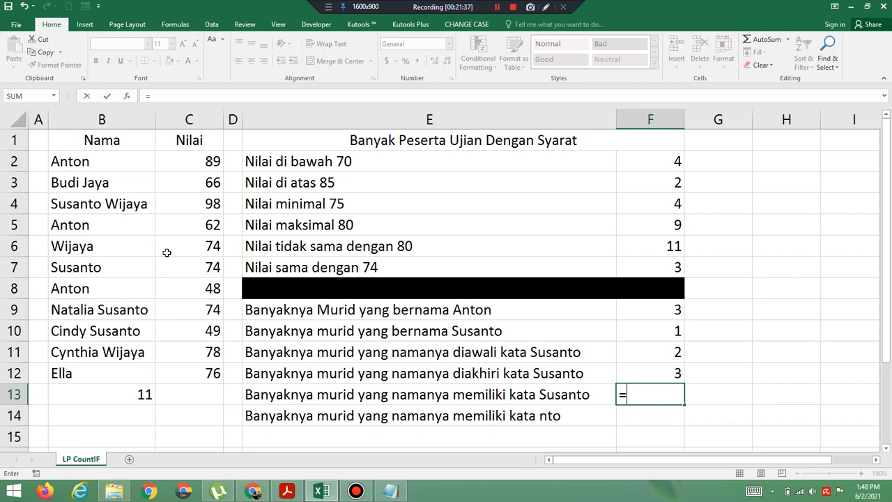
pyautogui.write('CountIF(')
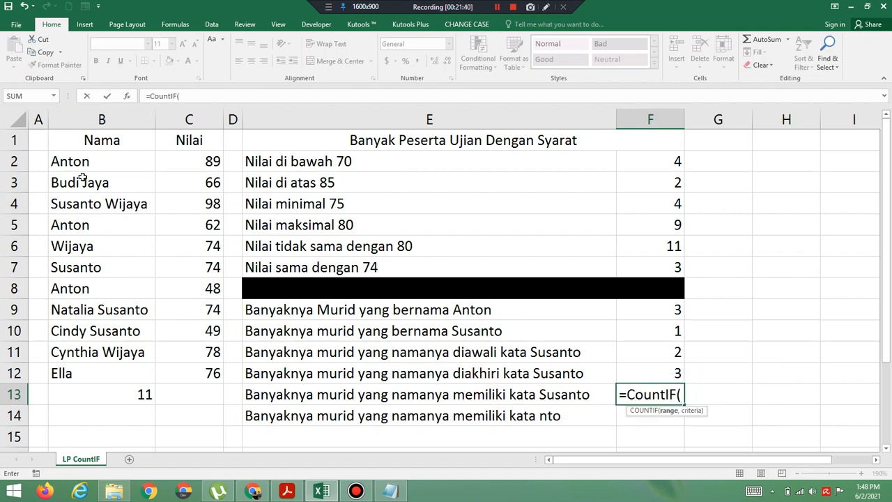
pyautogui.moveTo(82, 165); pyautogui.dragTo(108, 370)
pyautogui.click(107, 370)
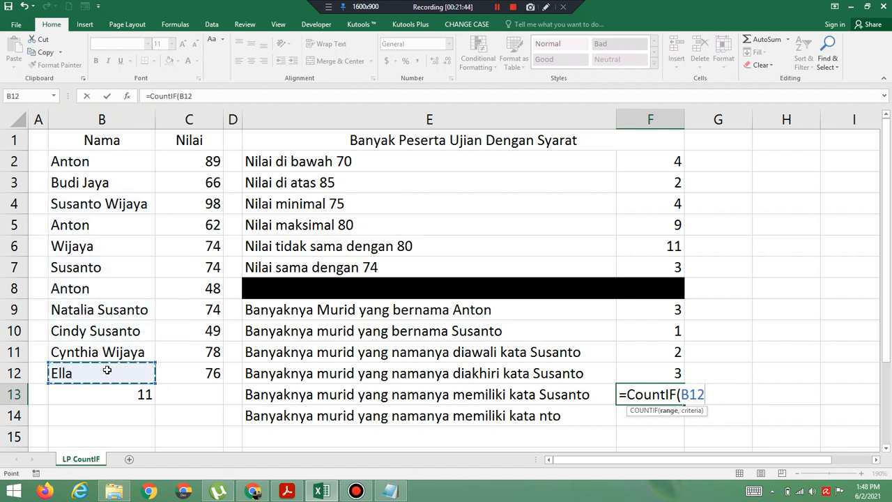
pyautogui.moveTo(107, 164); pyautogui.dragTo(119, 374)
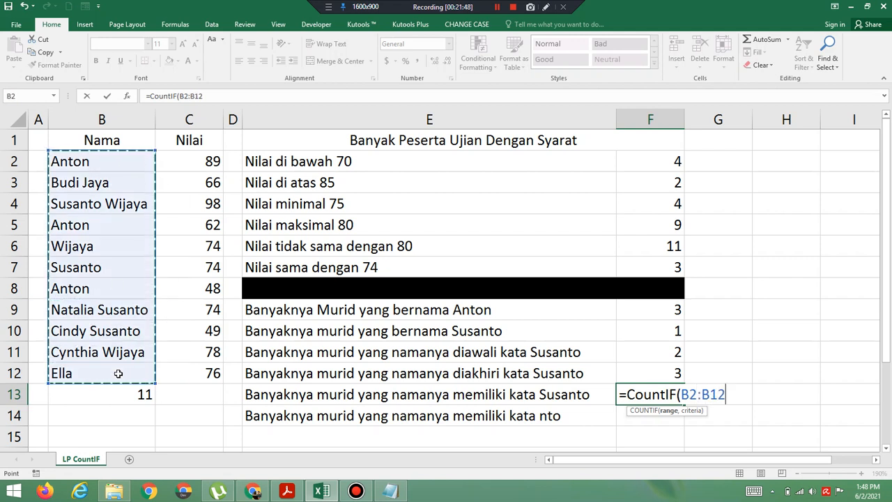
pyautogui.write(',"')
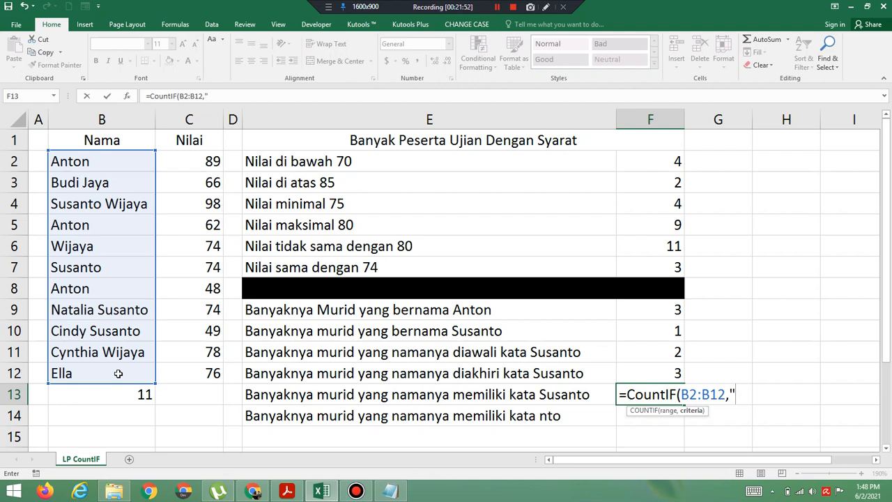
pyautogui.write('*Susanto')
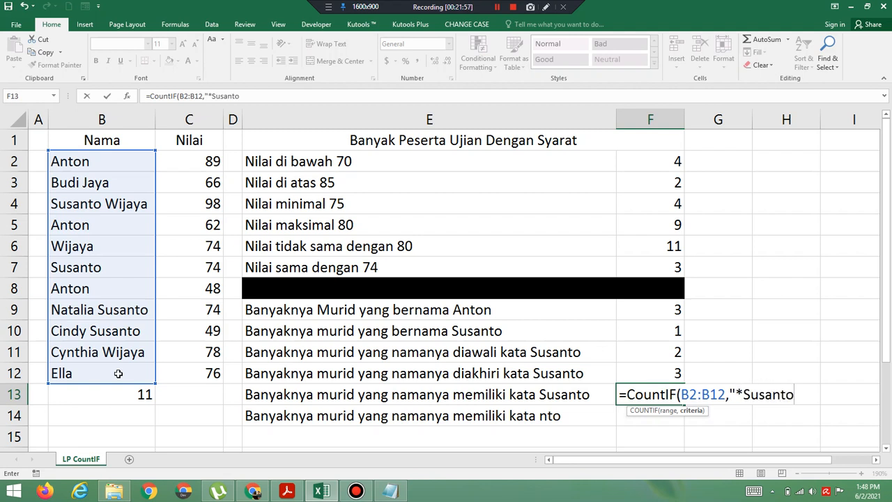
pyautogui.write('*')
pyautogui.write('")')
pyautogui.press('Return')
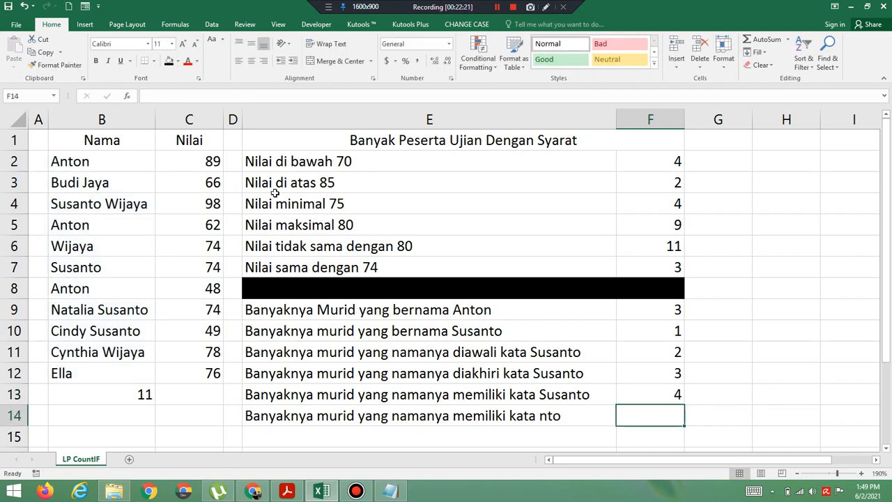
# Step: Check the names in B4, B7, B9 and B10 against the contains criterion of the F13 formula
pyautogui.click(77, 205)
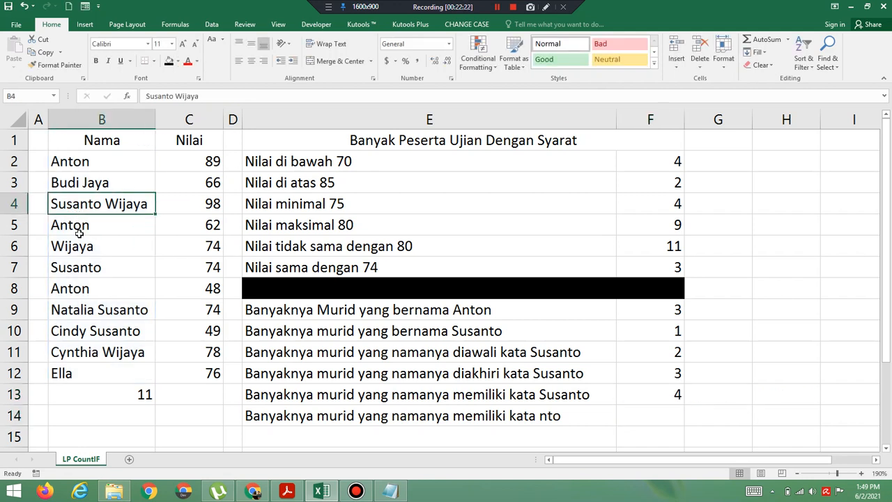
pyautogui.click(78, 267)
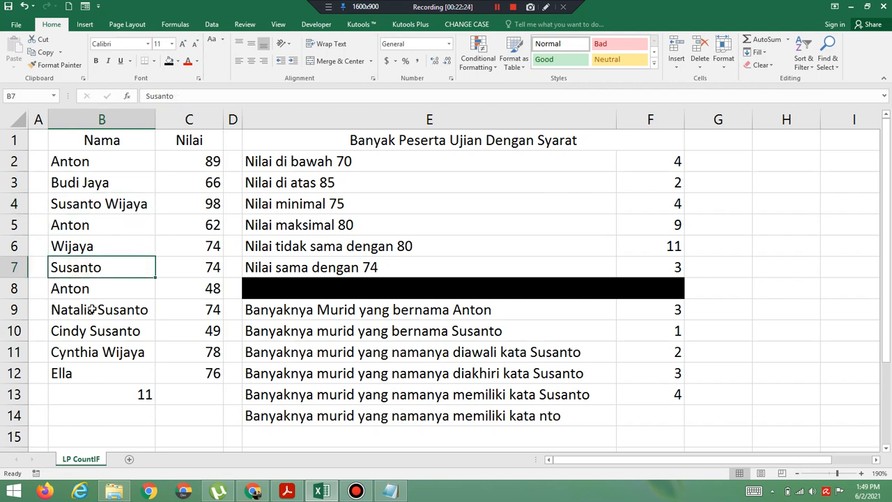
pyautogui.click(91, 309)
pyautogui.click(96, 333)
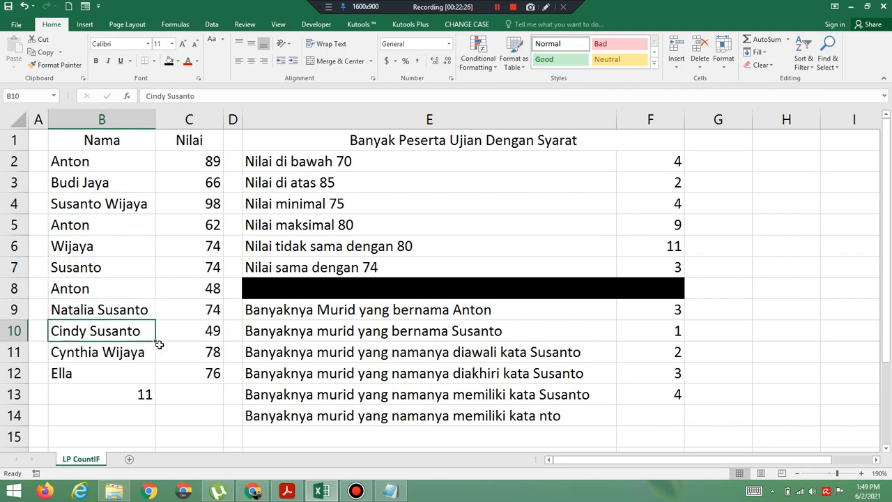
# Step: Enter a COUNTIF formula in F14 over B2:B12 with the contains criterion "*nto*"
pyautogui.click(657, 414)
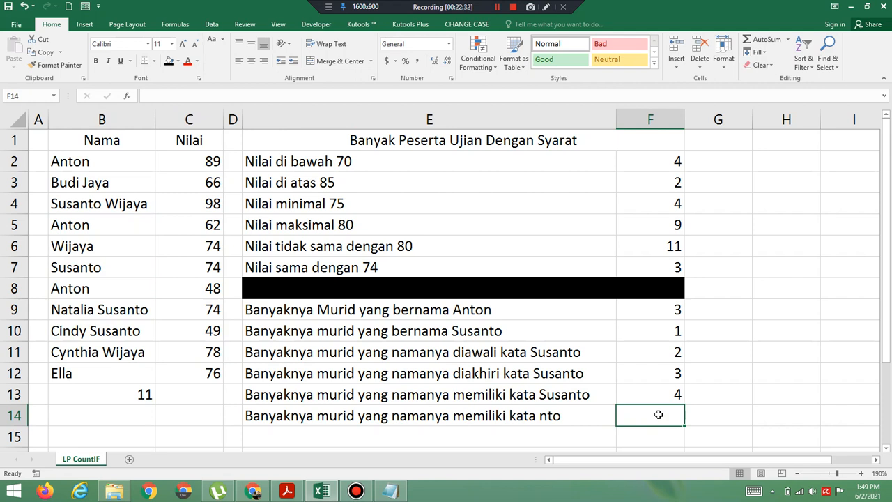
pyautogui.write('=Count')
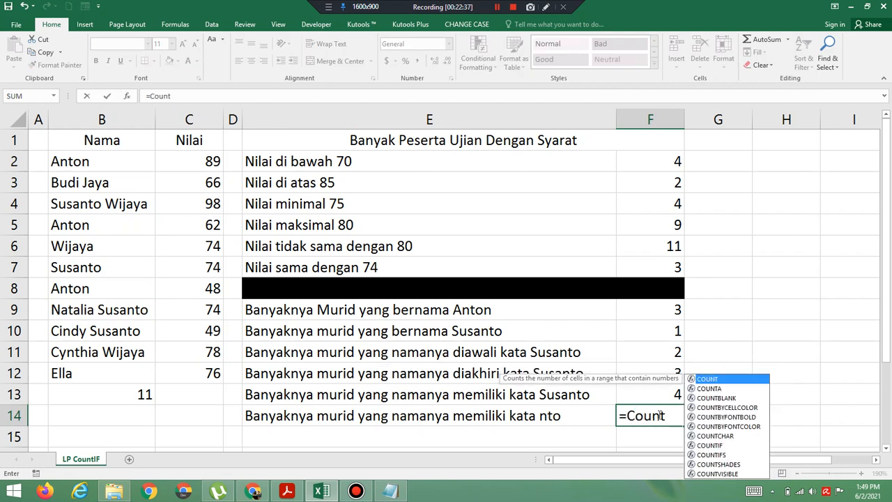
pyautogui.write('IF(')
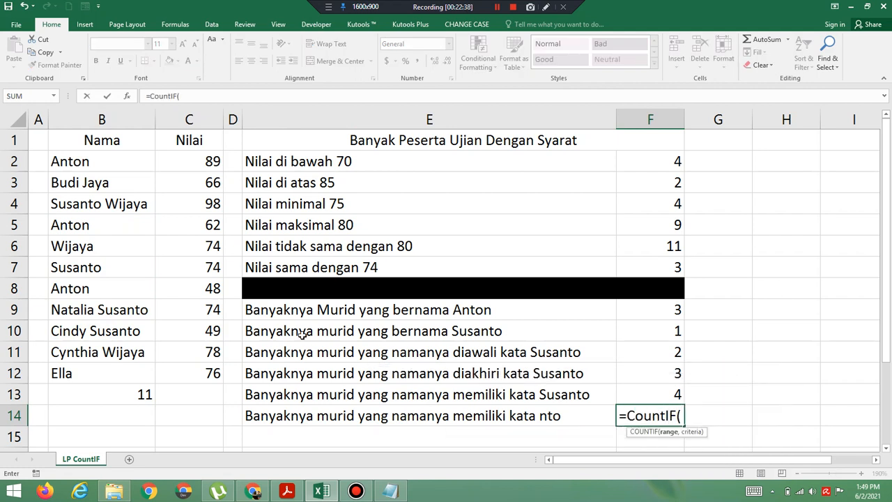
pyautogui.click(90, 163)
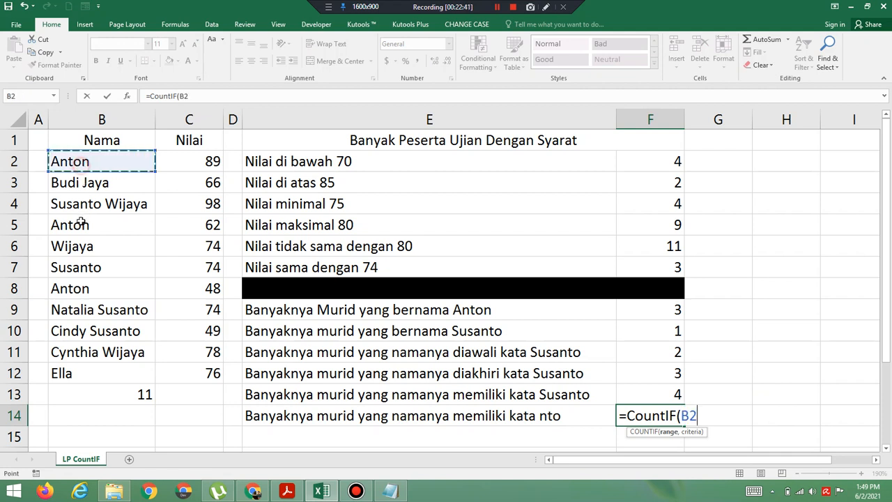
pyautogui.moveTo(80, 222); pyautogui.dragTo(122, 372)
pyautogui.click(100, 373)
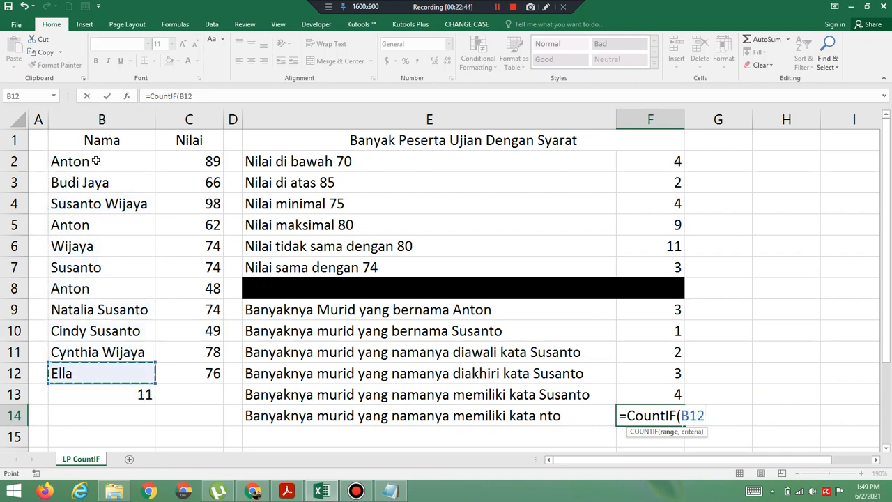
pyautogui.moveTo(96, 161); pyautogui.dragTo(107, 367)
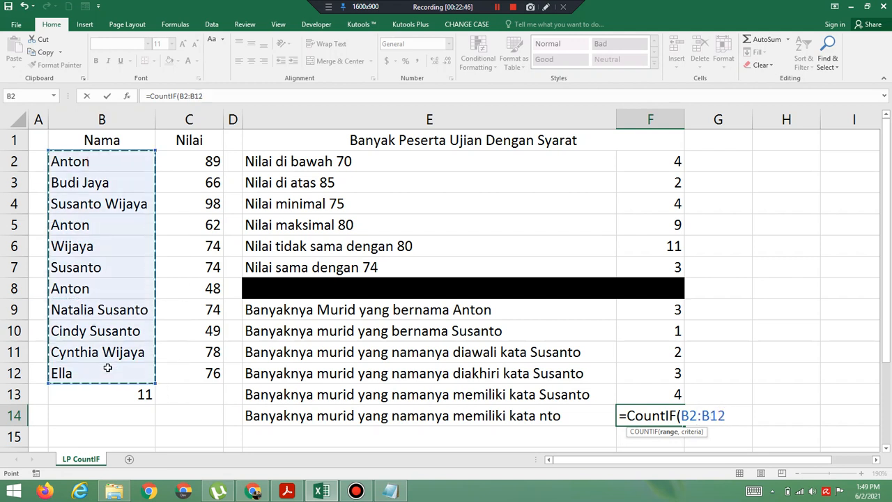
pyautogui.write(',"')
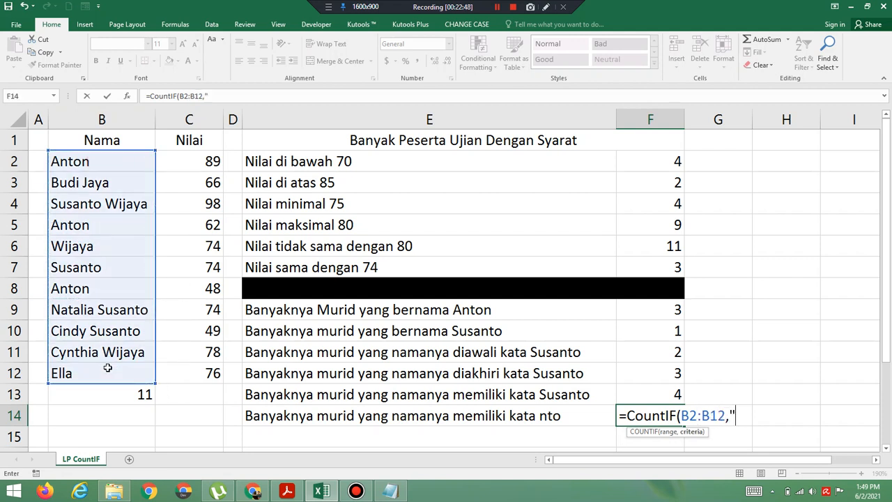
pyautogui.write('*nto*")')
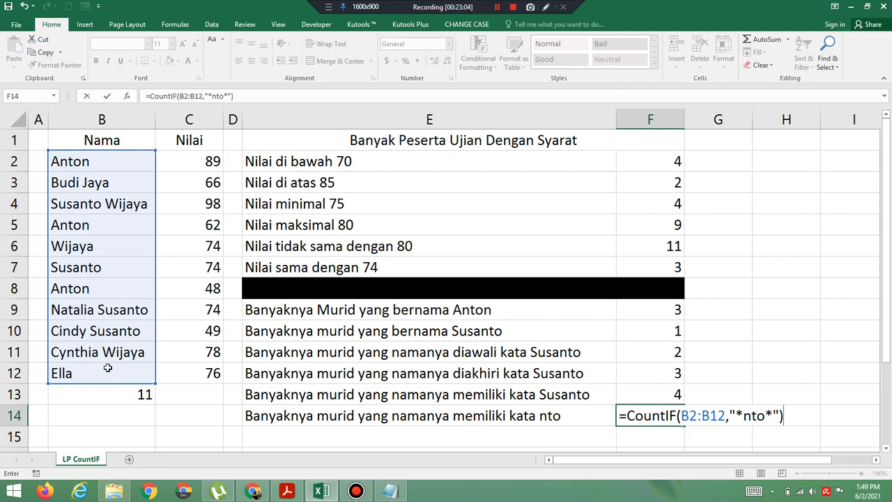
pyautogui.press('Return')
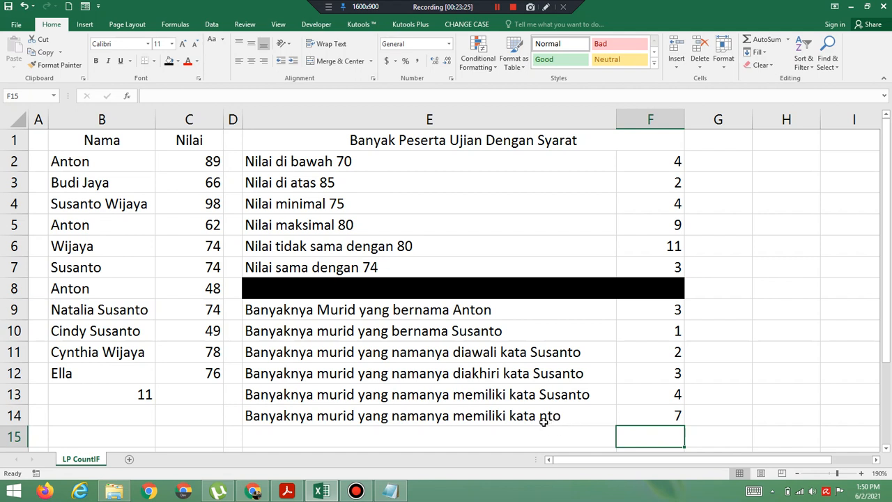
# Step: Check the names in B2, B4, B5 and B7 through B10 against the "*nto*" criterion of the F14 formula
pyautogui.click(98, 163)
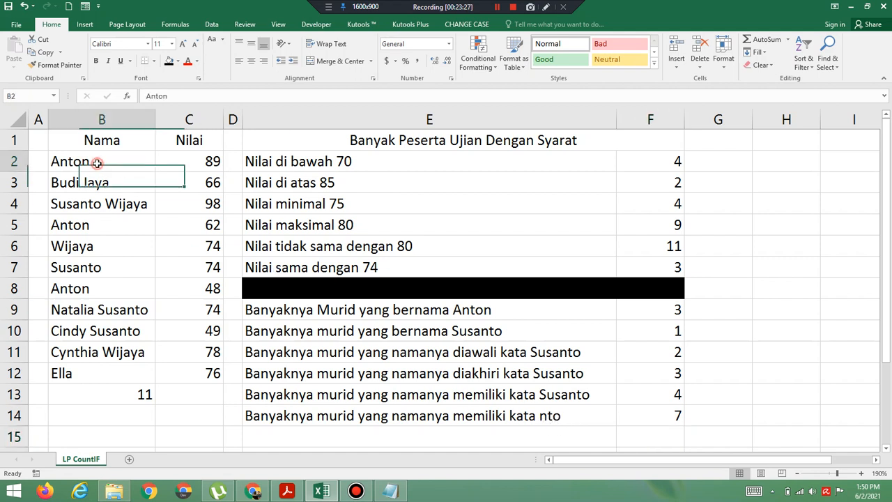
pyautogui.click(112, 207)
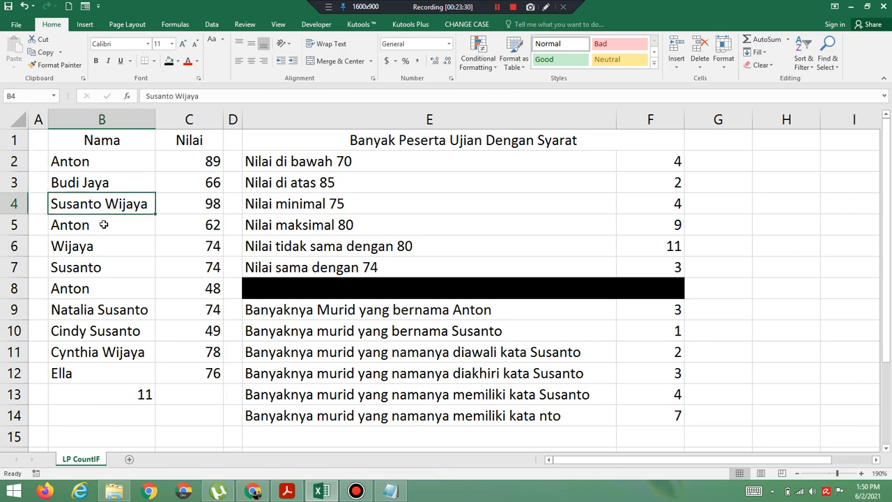
pyautogui.click(104, 224)
pyautogui.click(92, 269)
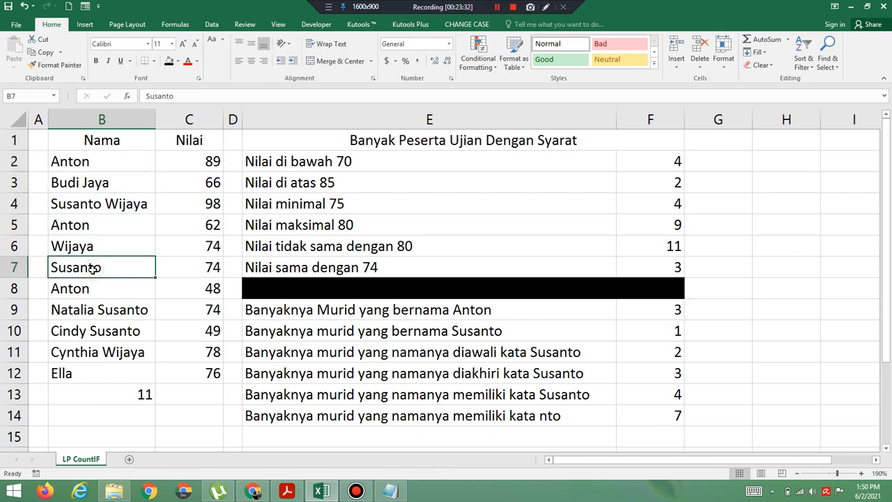
pyautogui.click(88, 295)
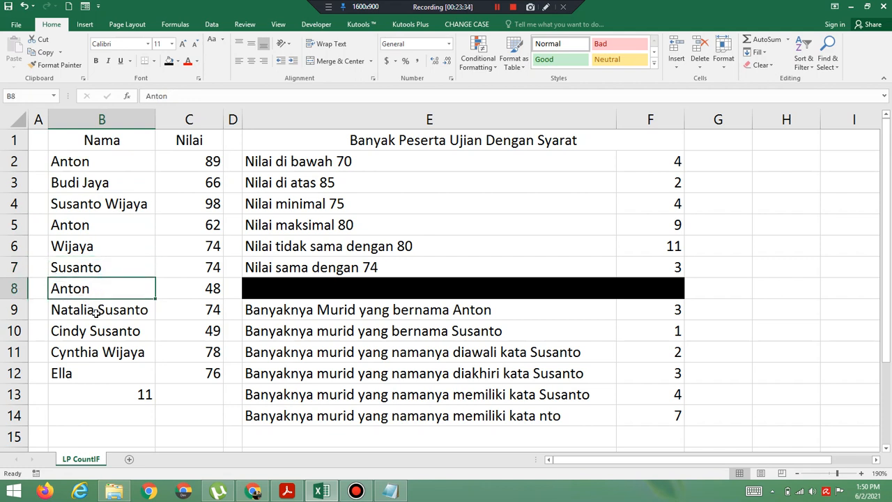
pyautogui.click(92, 311)
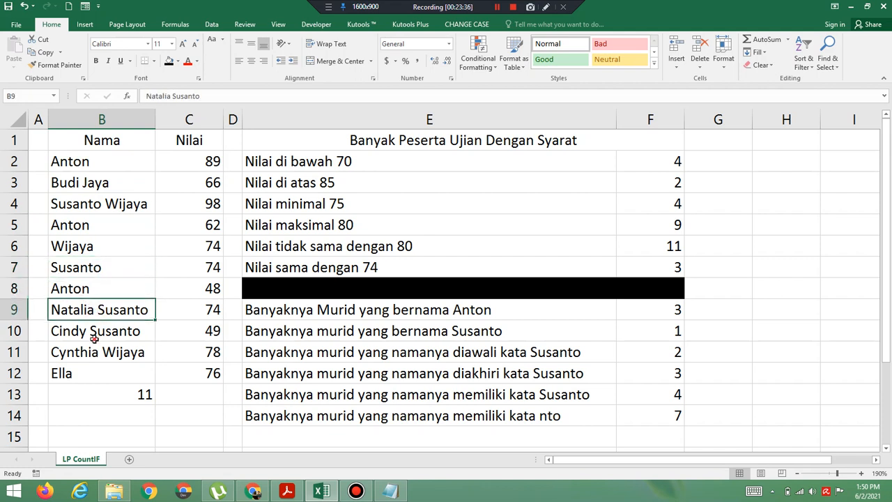
pyautogui.click(94, 335)
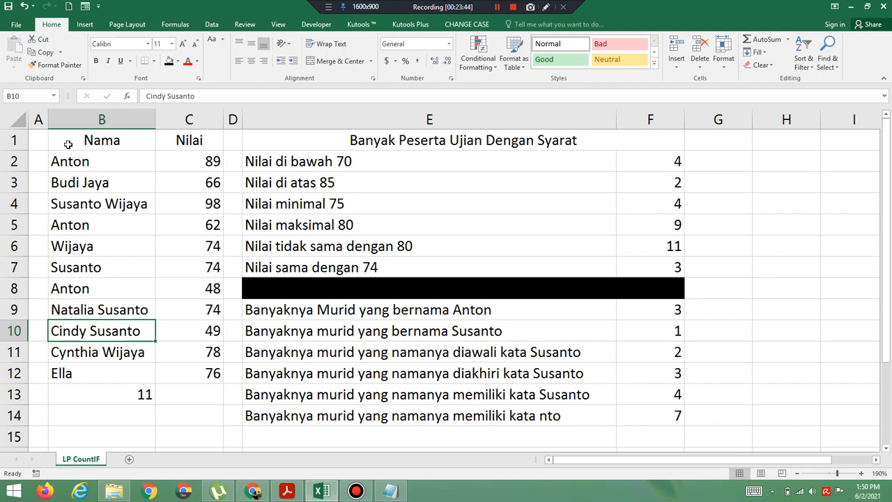
# Step: Apply All Borders to the name and score table in B1:C12
pyautogui.moveTo(67, 144); pyautogui.dragTo(160, 368)
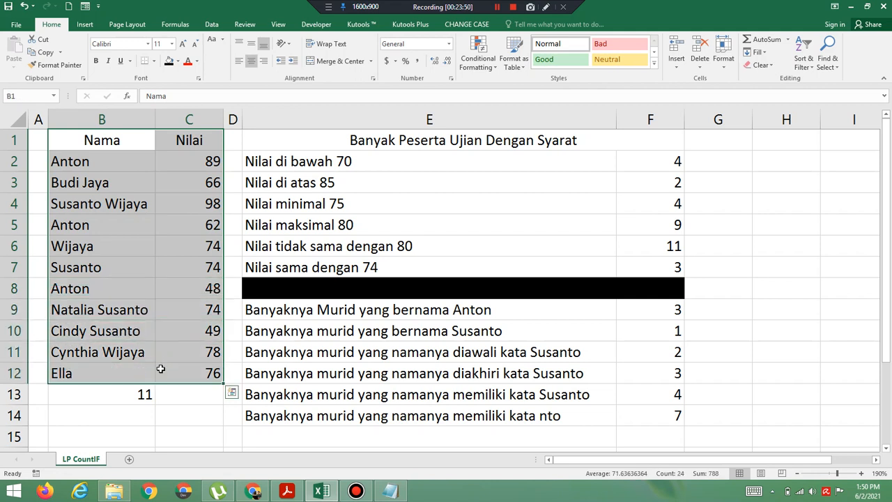
pyautogui.click(153, 60)
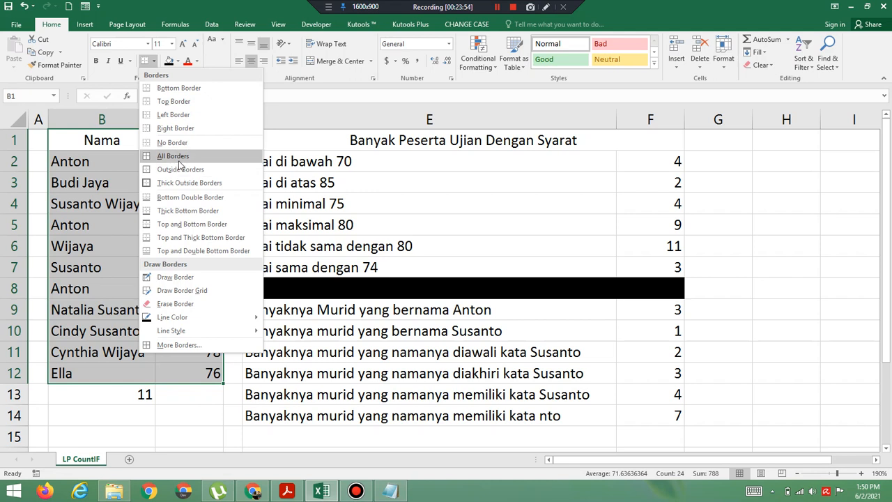
pyautogui.click(174, 157)
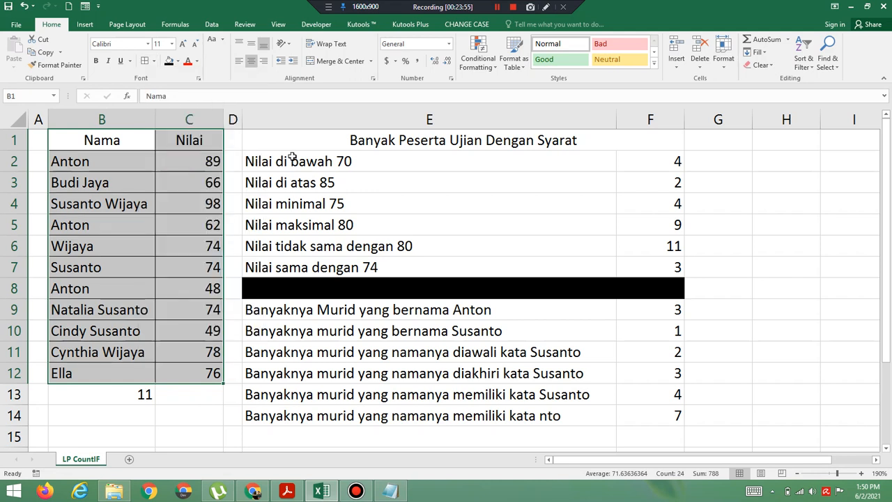
# Step: Apply All Borders to the criteria and results table in E1:F14, then deselect the range
pyautogui.click(335, 143)
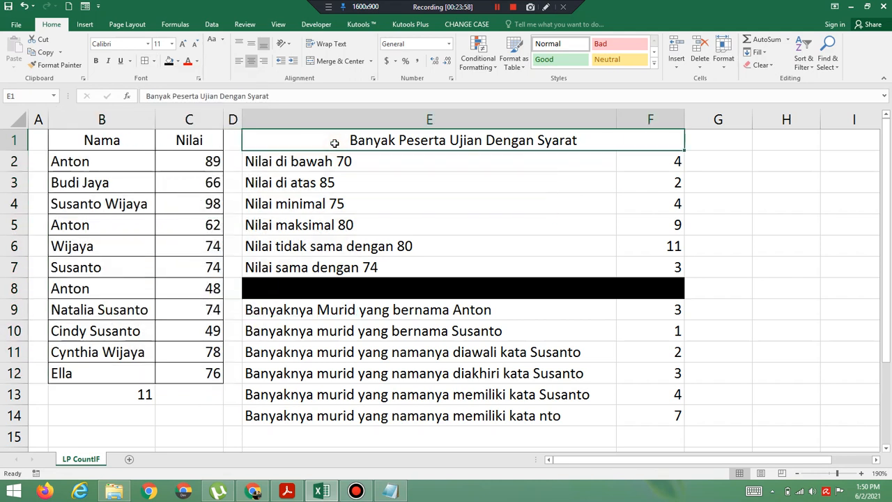
pyautogui.moveTo(334, 142); pyautogui.dragTo(383, 414)
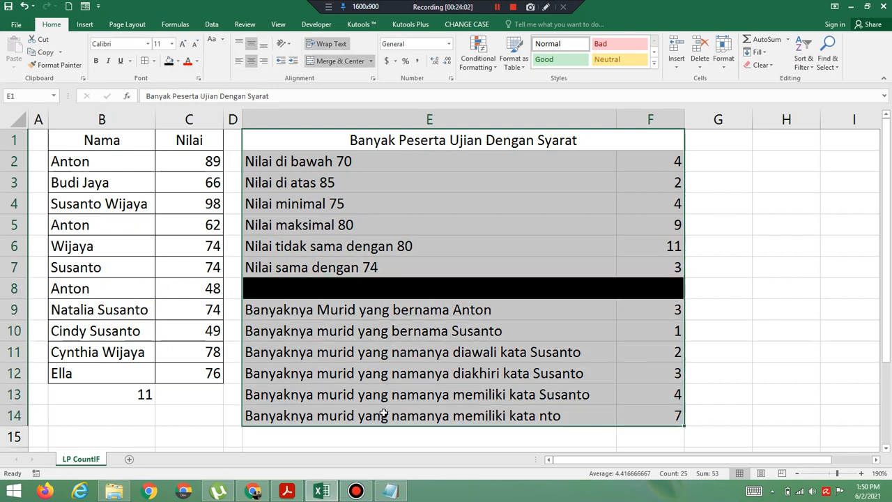
pyautogui.click(156, 61)
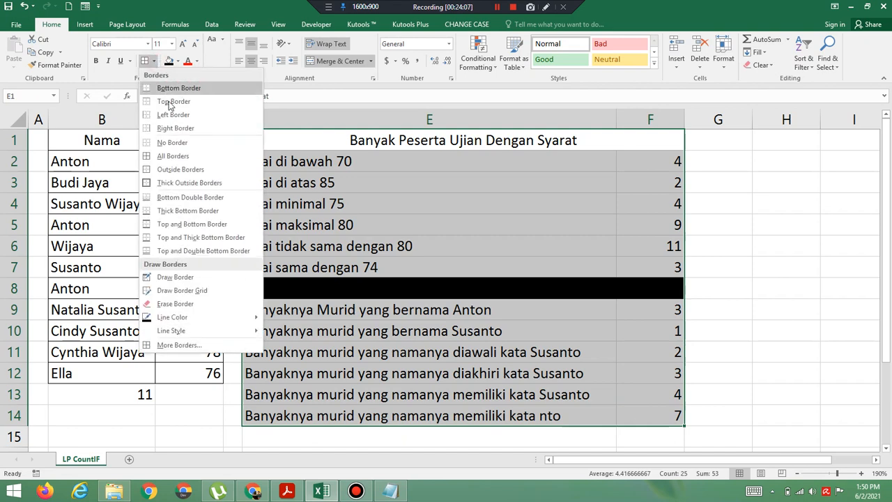
pyautogui.click(177, 155)
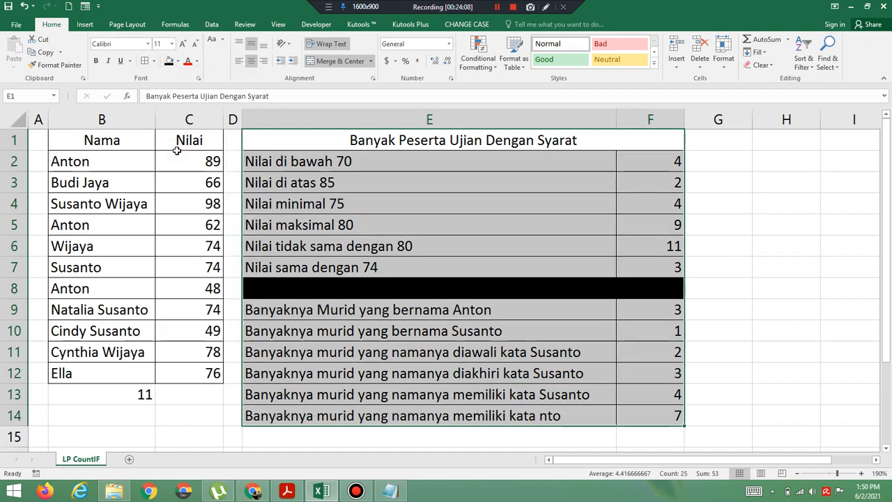
pyautogui.click(727, 434)
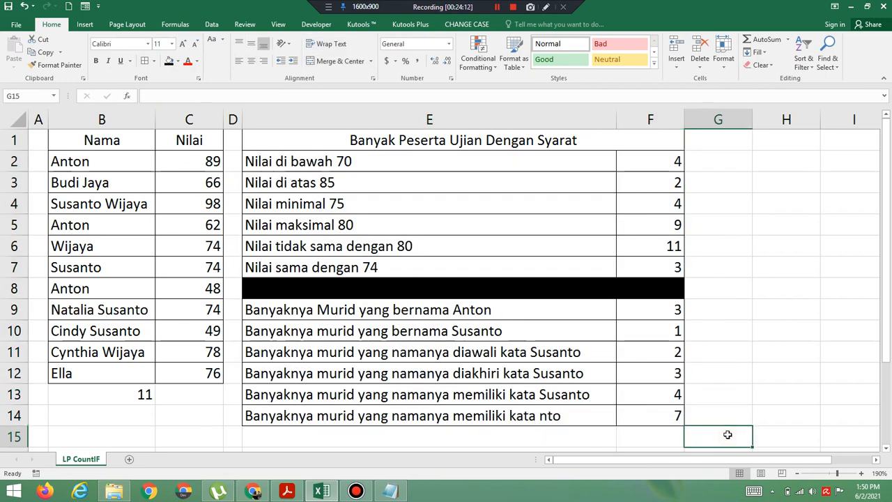
pyautogui.click(787, 441)
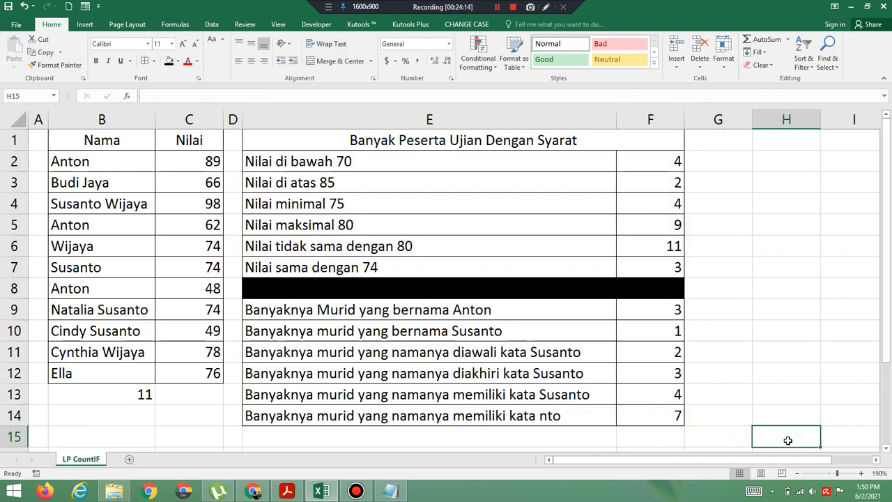